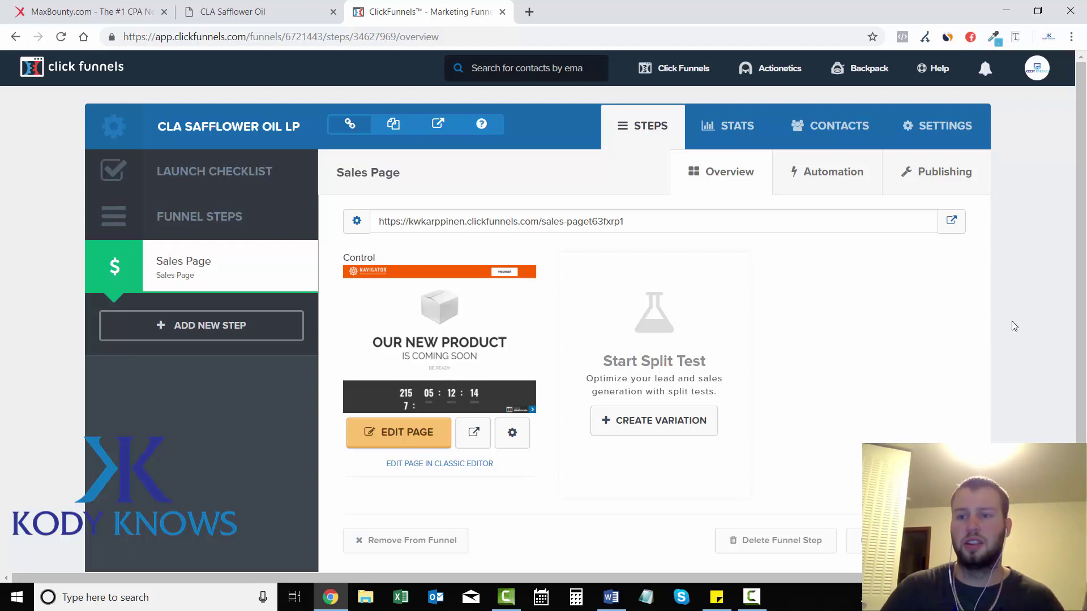
Switch to the CLA Safflower Oil swipe file in Word and open its Shark Tank LP link.
mouse_move(664, 69)
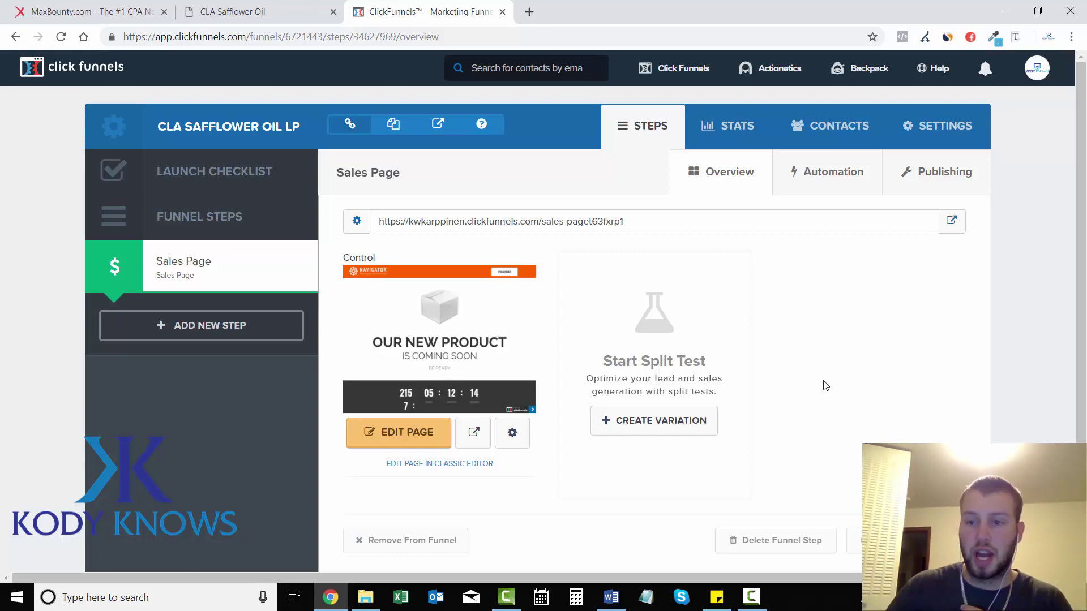
left_click(611, 597)
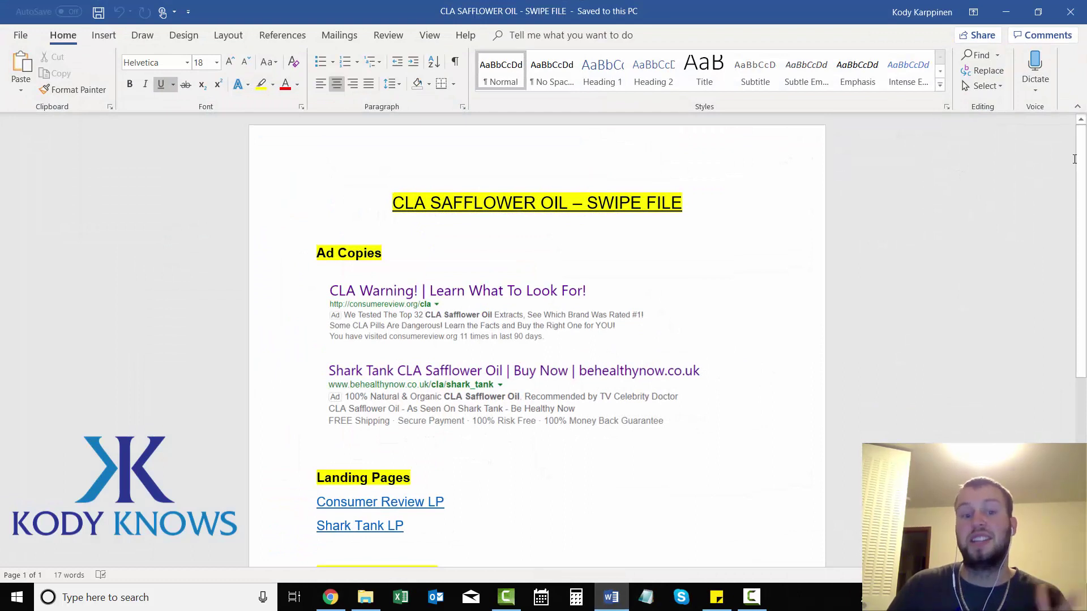
left_click_drag(1080, 161, 1085, 259)
left_click_drag(903, 266, 901, 267)
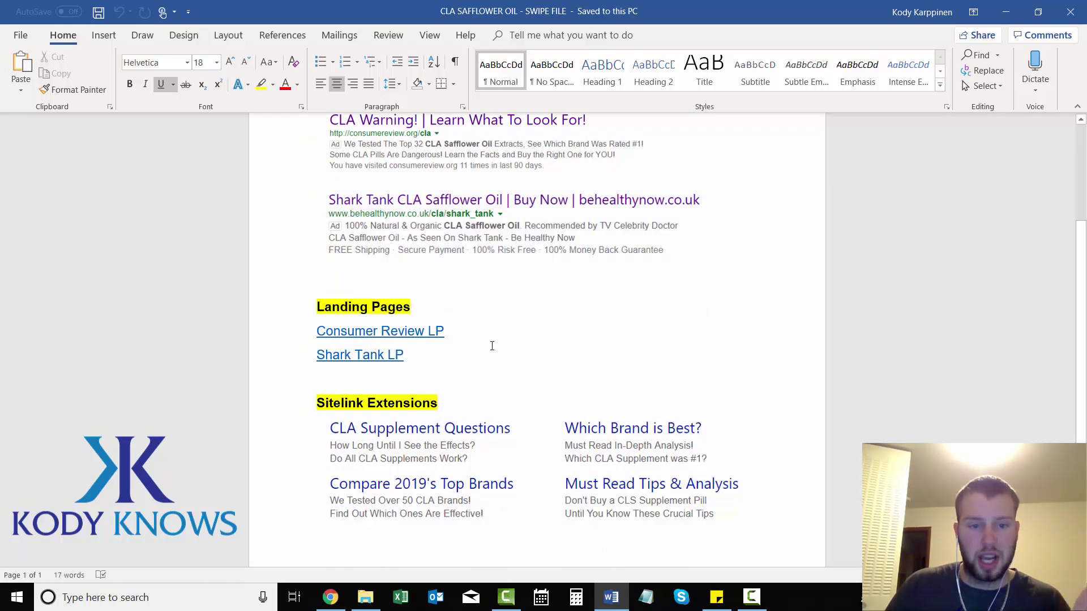
triple_click(373, 359)
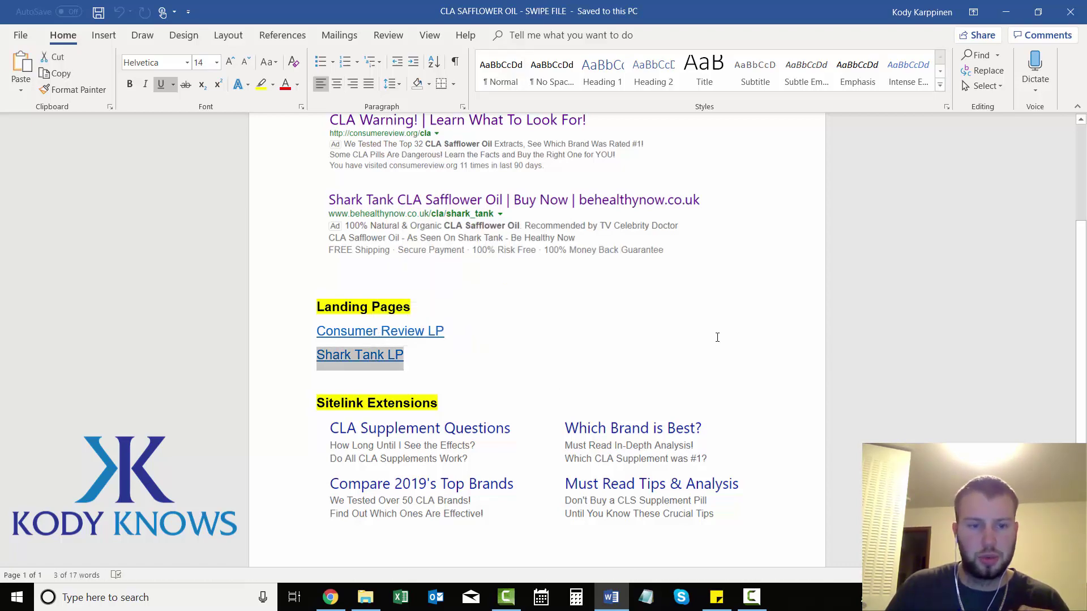
left_click(375, 355, "ctrl")
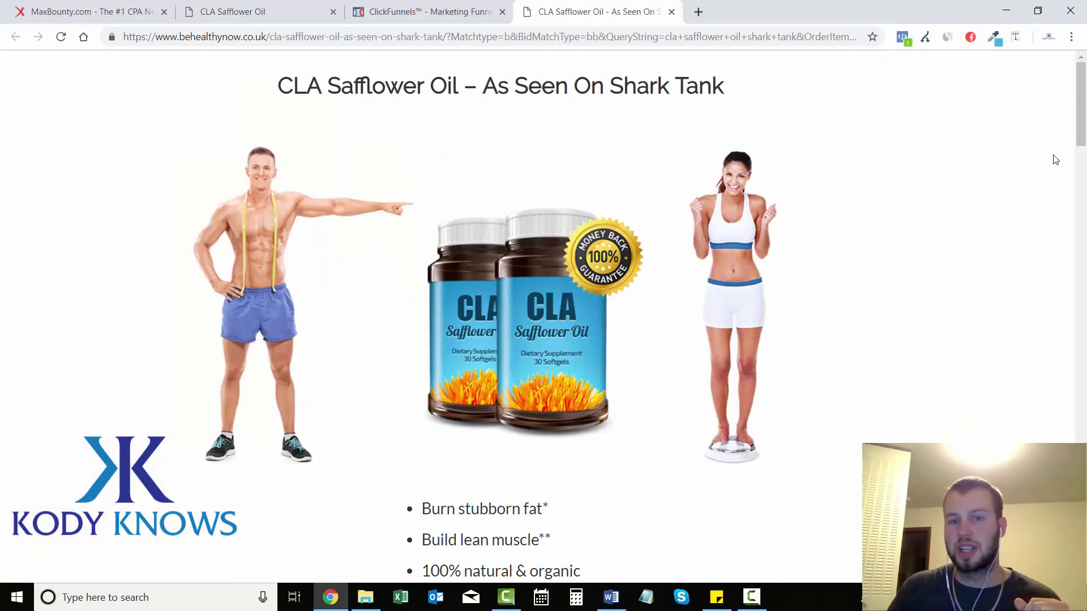
Examine the Shark Tank landing page's headline, images, benefit bullets and article sections as a model for the new page.
left_click_drag(293, 88, 669, 87)
left_click(670, 86)
scroll(1085, 96, "down", 2)
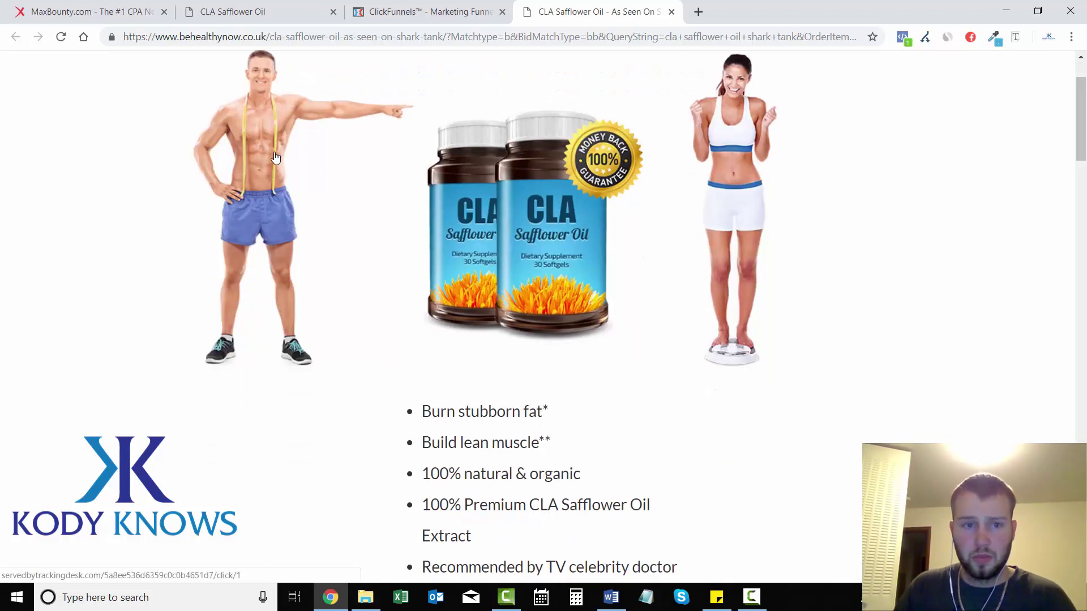
scroll(1000, 210, "up", 2)
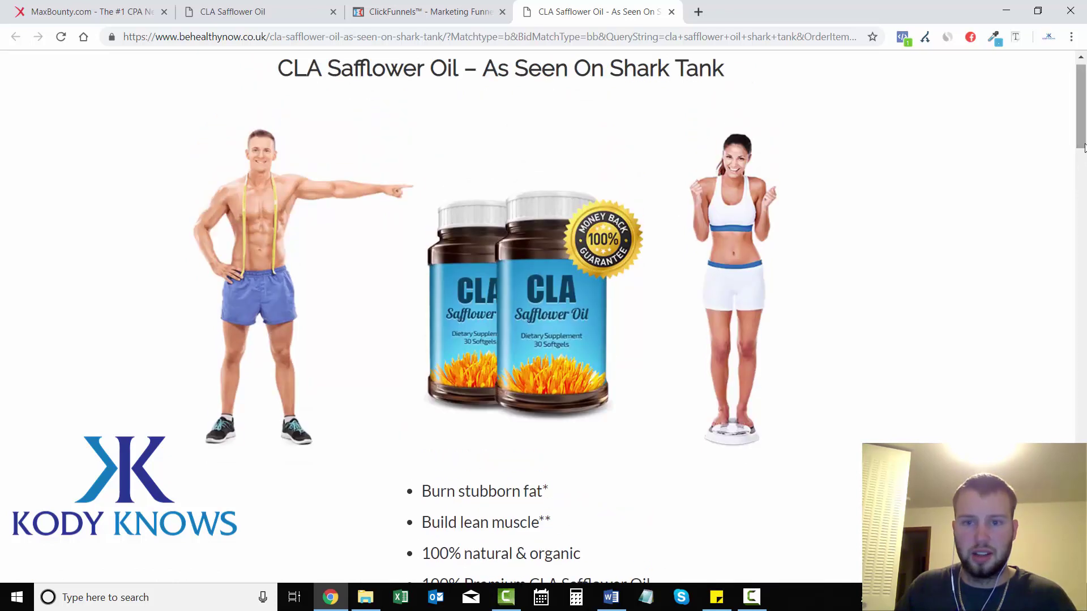
left_click_drag(1084, 122, 1084, 120)
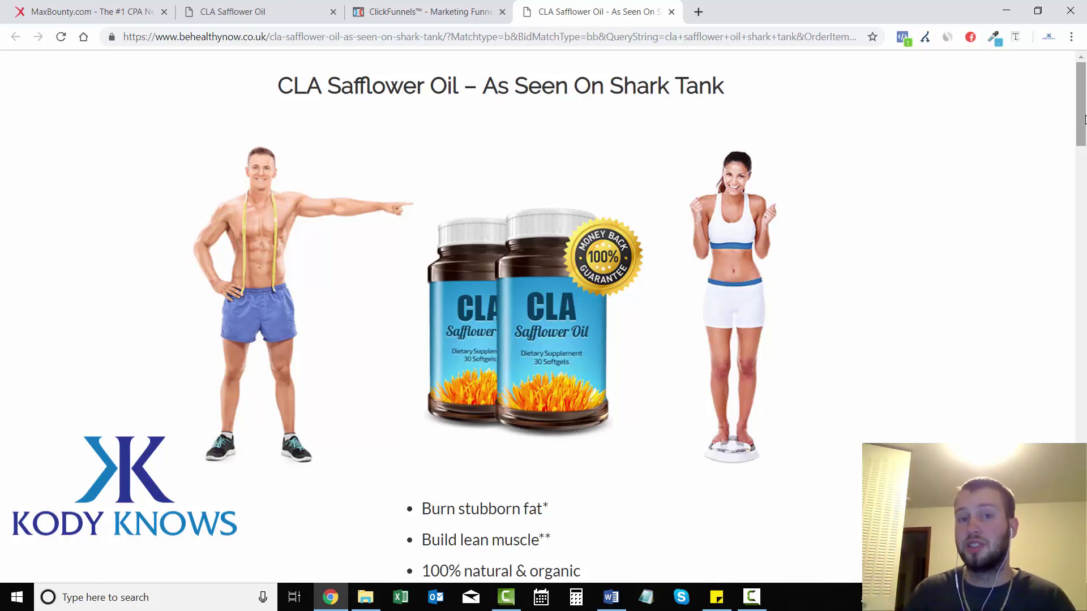
left_click_drag(1082, 137, 1084, 155)
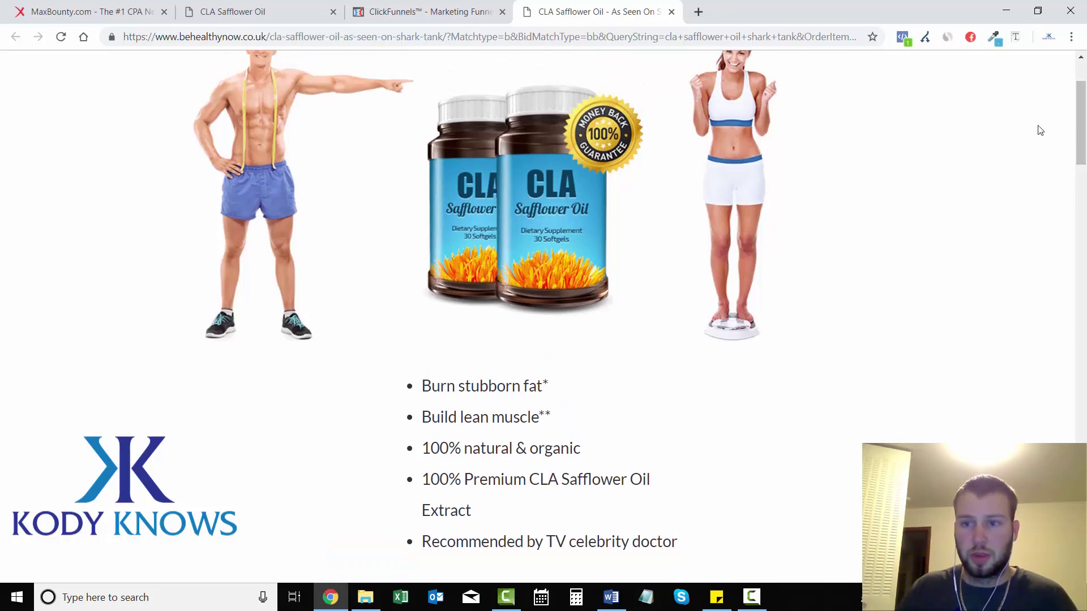
left_click_drag(1086, 174, 1085, 241)
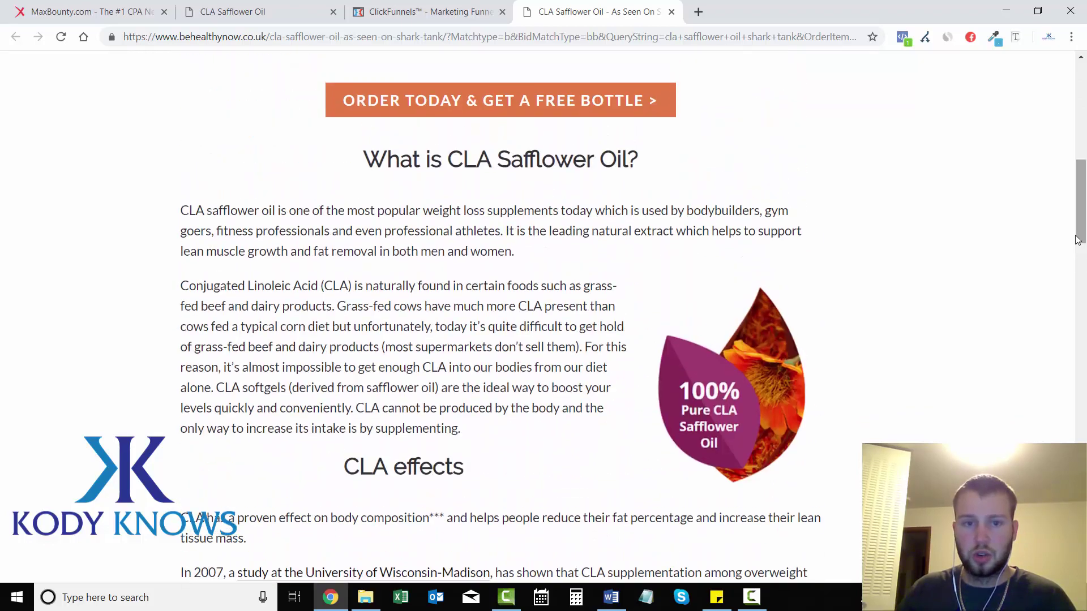
scroll(571, 171, "down", 12)
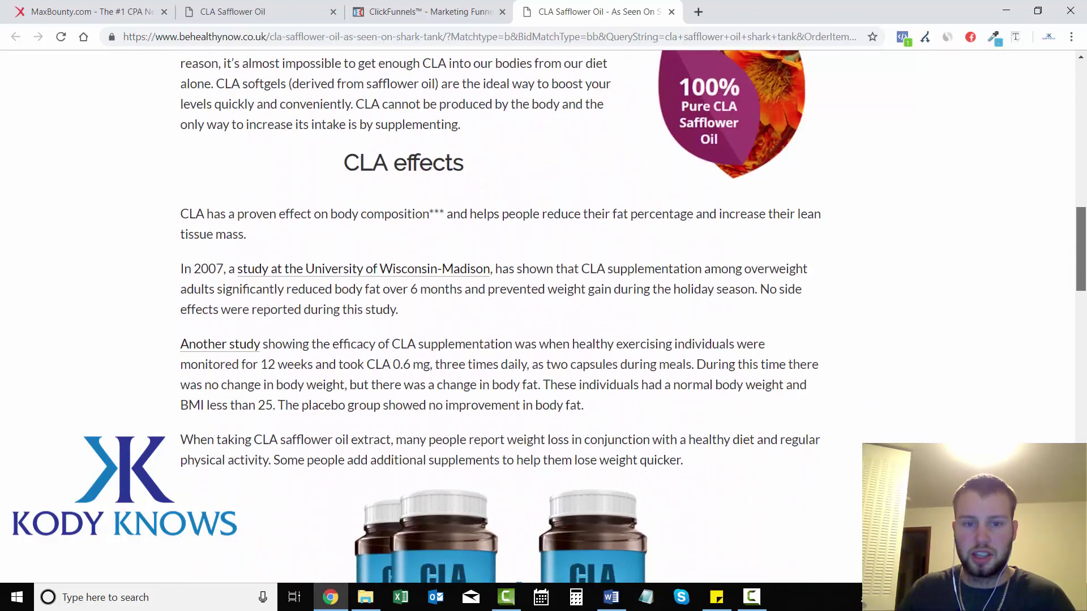
left_click_drag(1081, 317, 1074, 129)
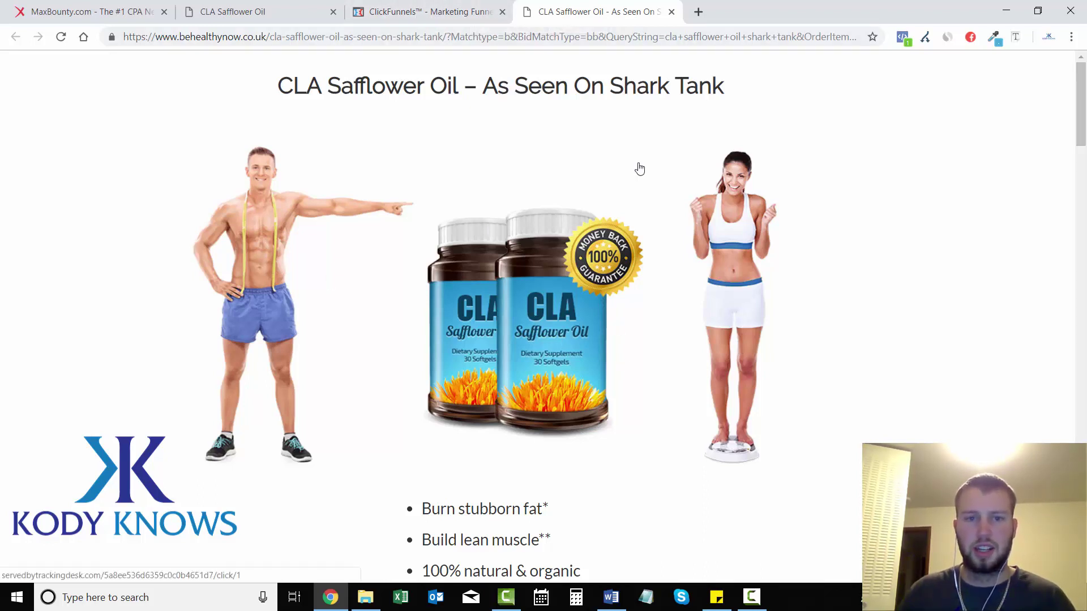
Return to the CLA SAFFLOWER OIL LP funnel in ClickFunnels and open its Sales Page for editing.
left_click(400, 7)
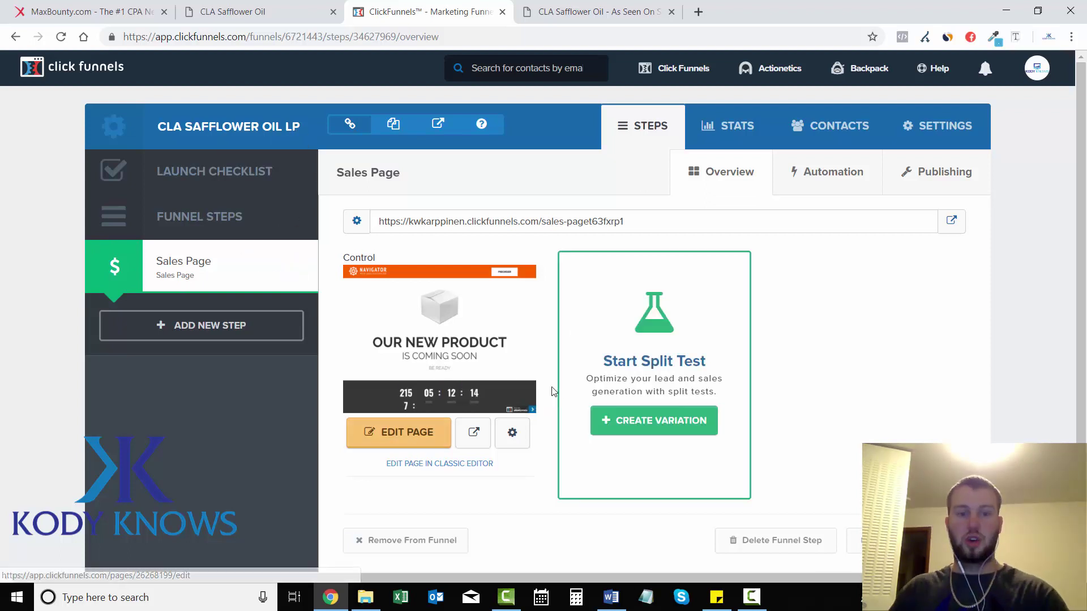
left_click(396, 432)
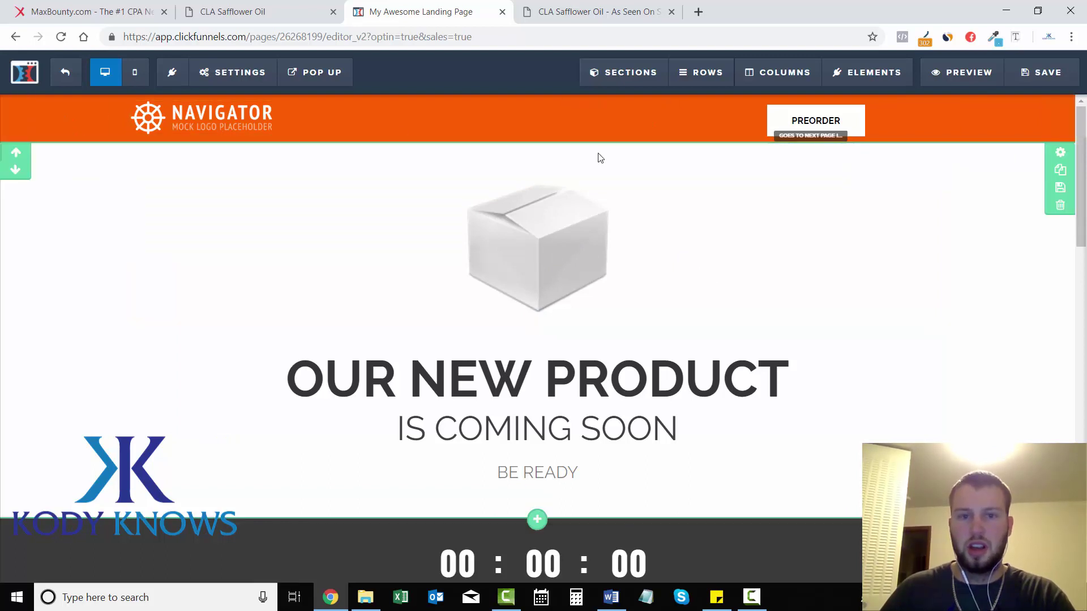
mouse_move(710, 84)
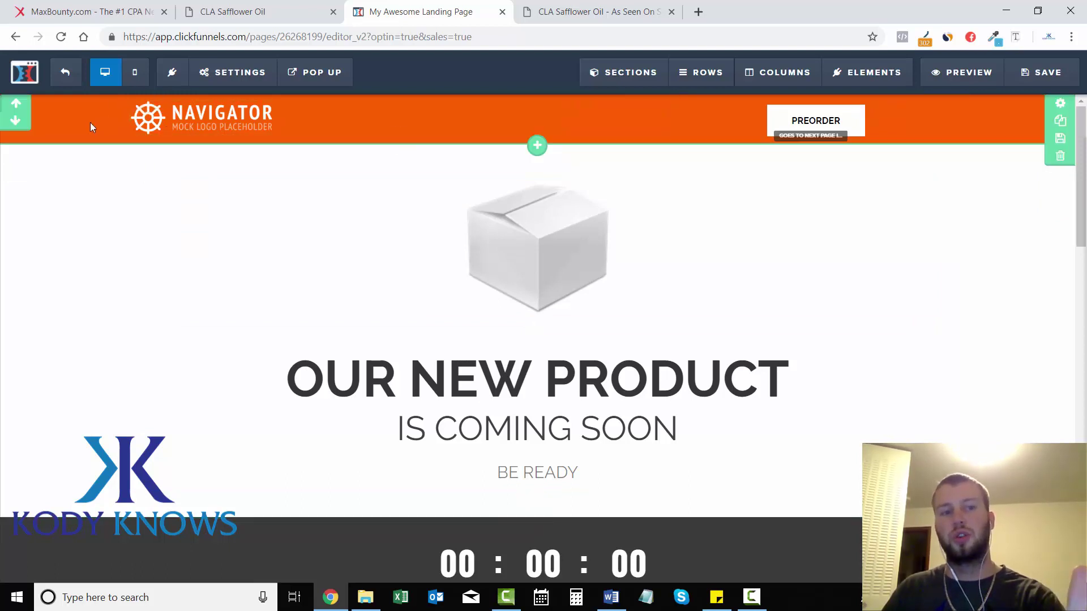
Sample the blue of the bottle label on the Shark Tank landing page, copying color #319ED6.
left_click(640, 6)
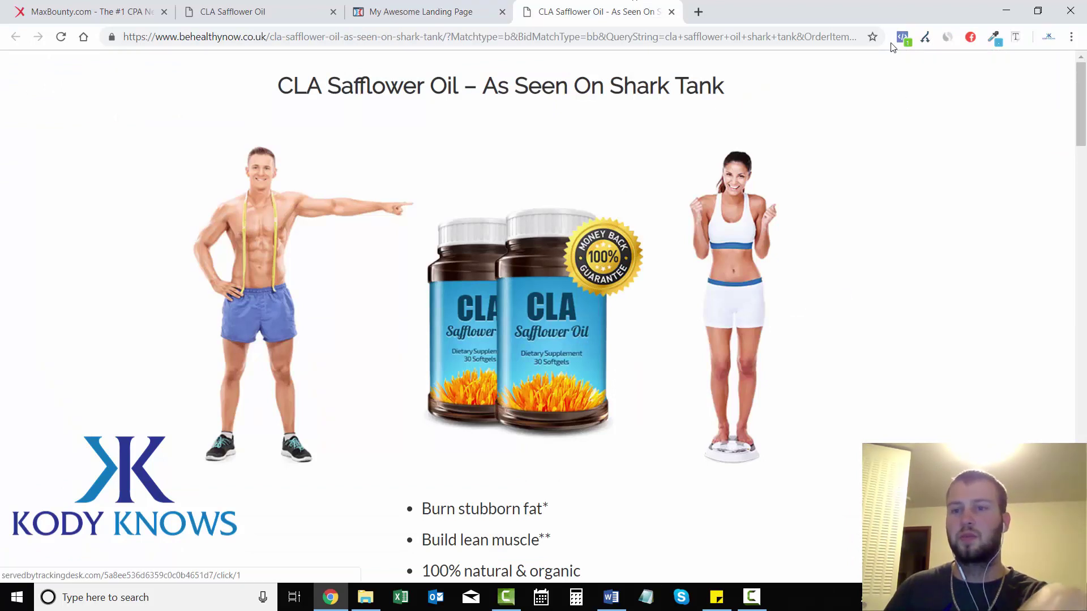
left_click(994, 37)
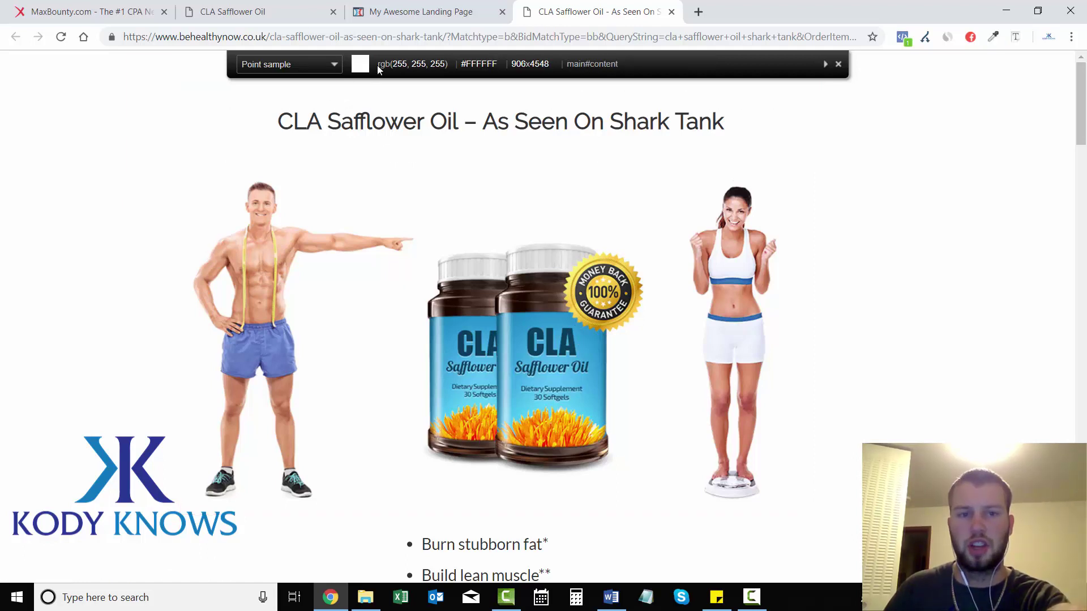
left_click(586, 342)
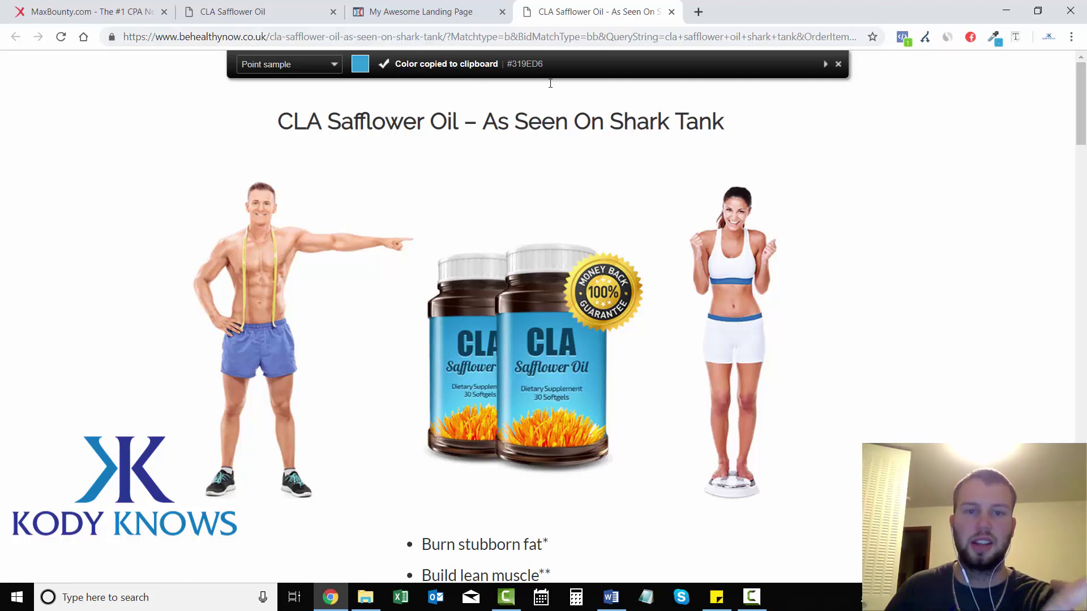
scroll(552, 88, "down", 1)
Set the background color of the landing page's orange header section to #319ed6.
left_click(421, 12)
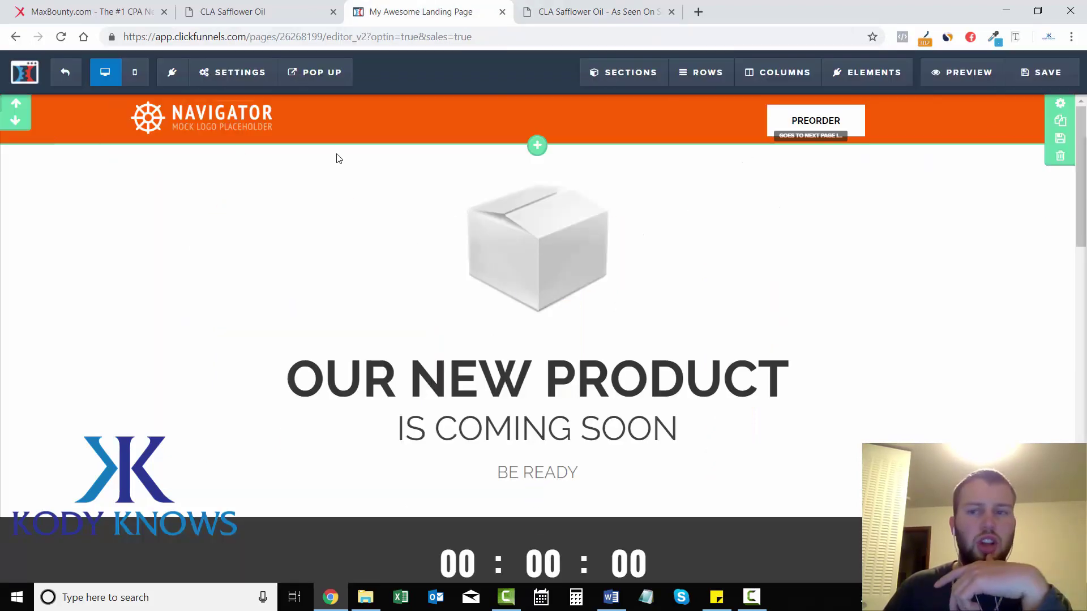
left_click(1061, 104)
left_click(725, 196)
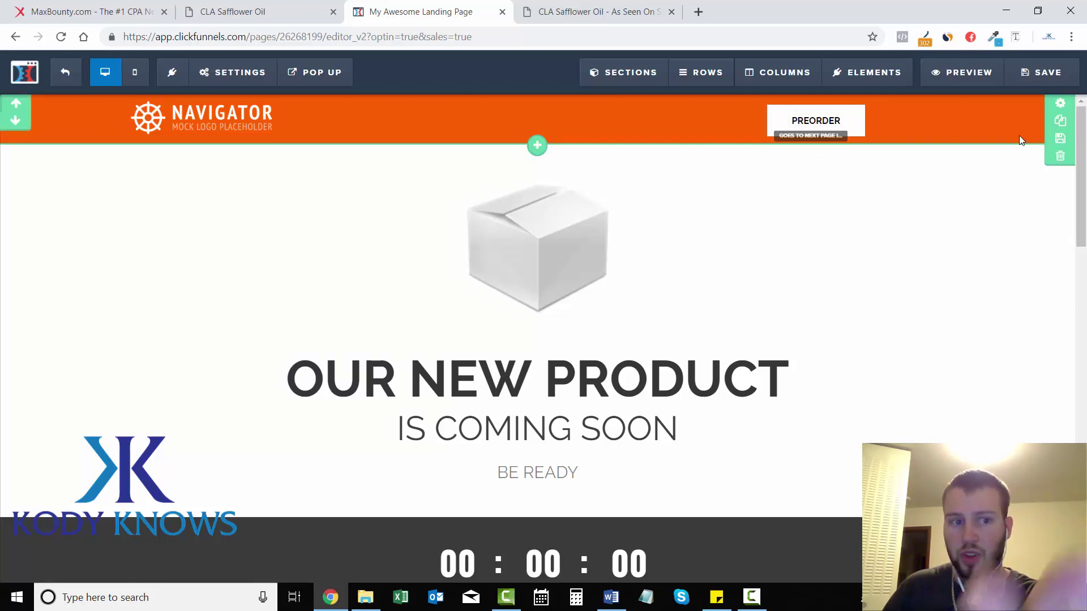
left_click(1060, 104)
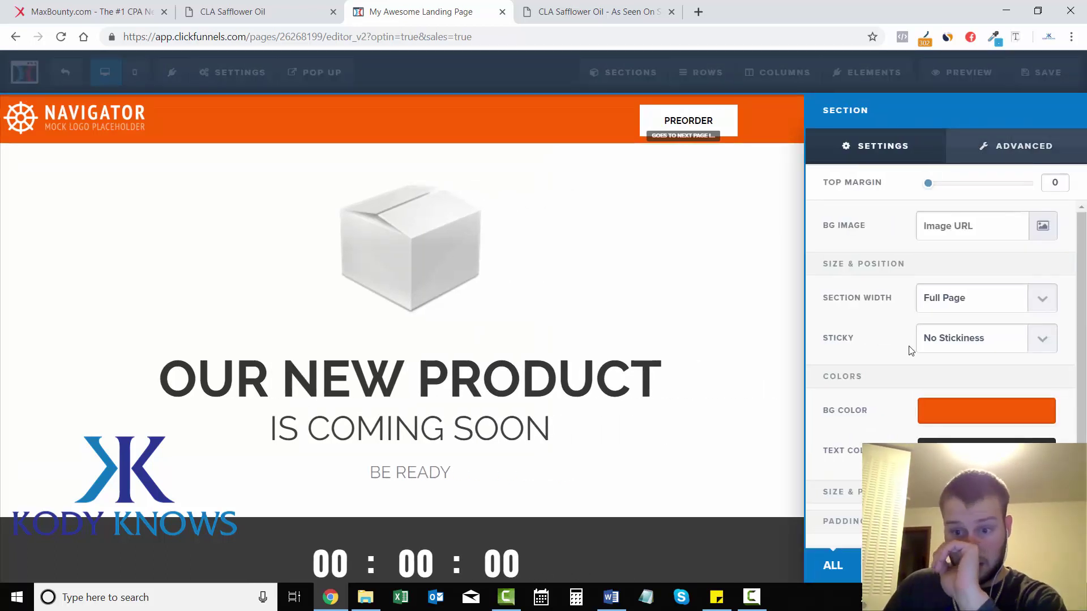
left_click(925, 420)
left_click(1022, 382)
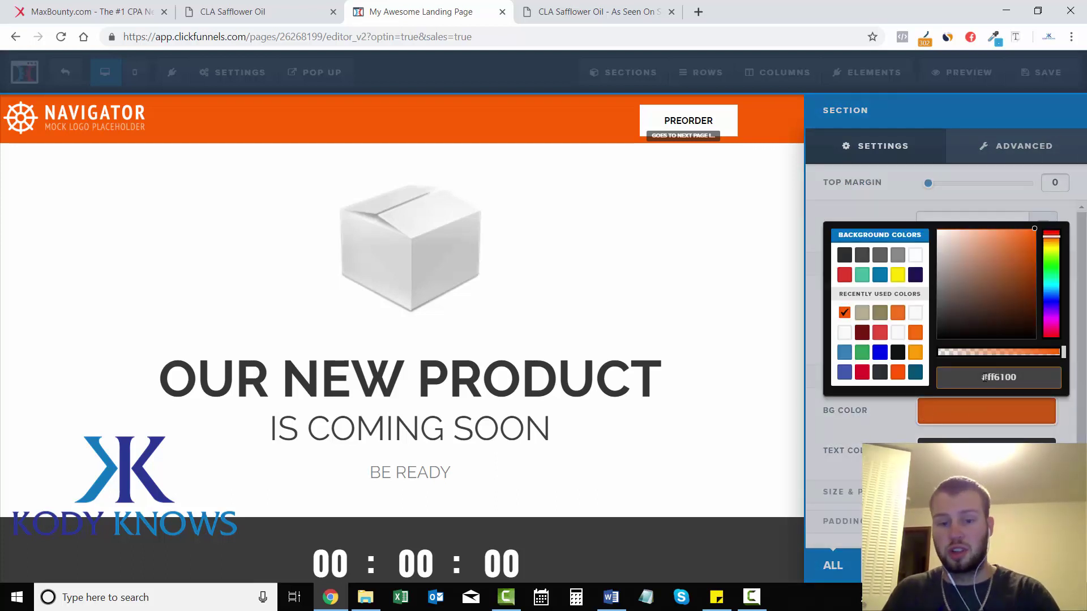
left_click_drag(1018, 381, 986, 380)
key("ctrl+v")
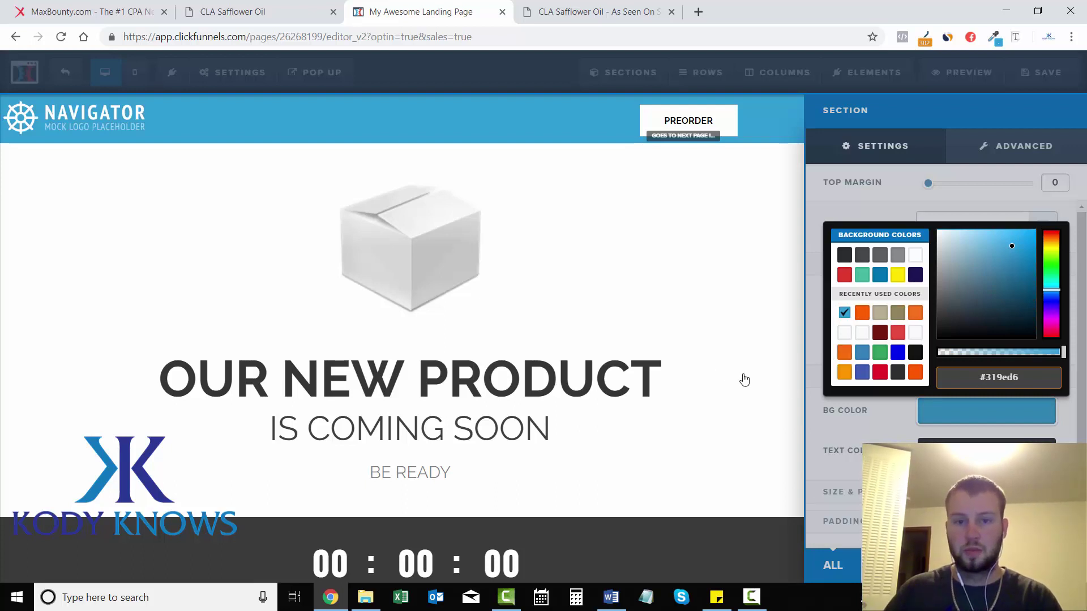
left_click(777, 386)
left_click(593, 13)
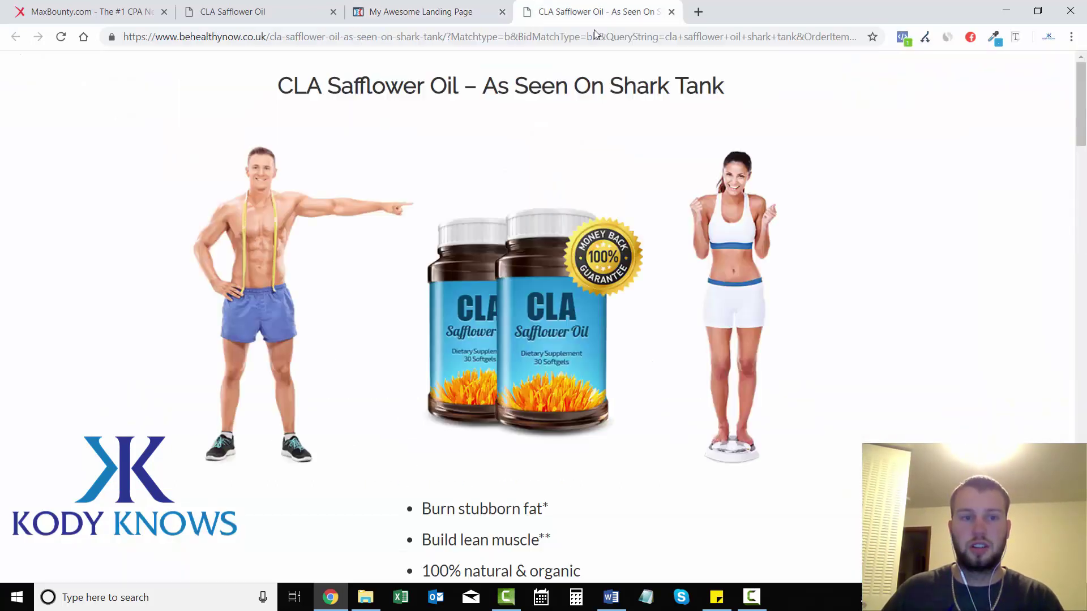
key("ctrl+shift+Tab")
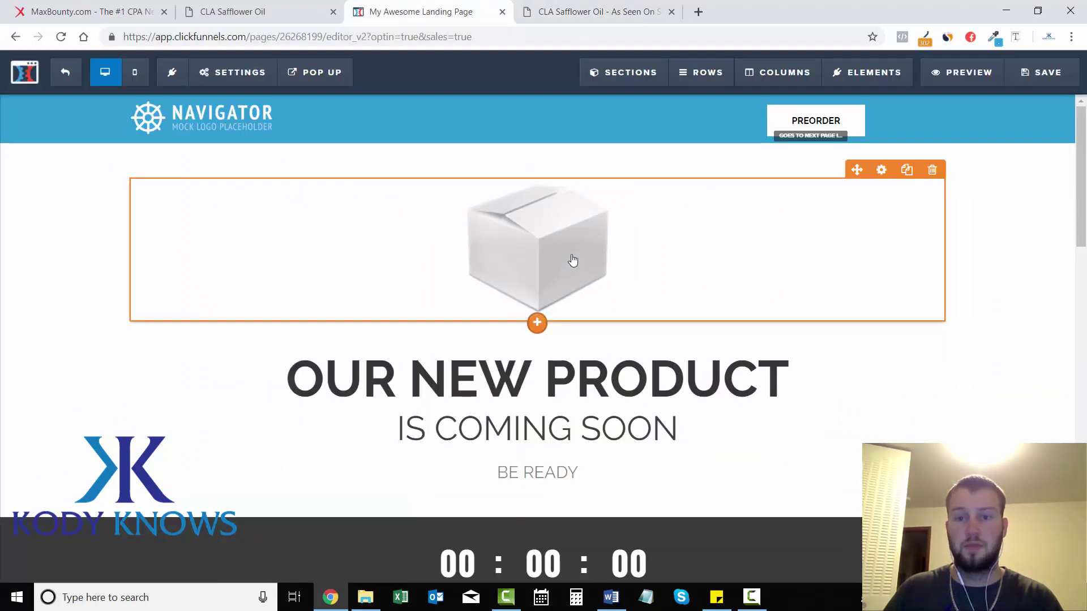
left_click(559, 245)
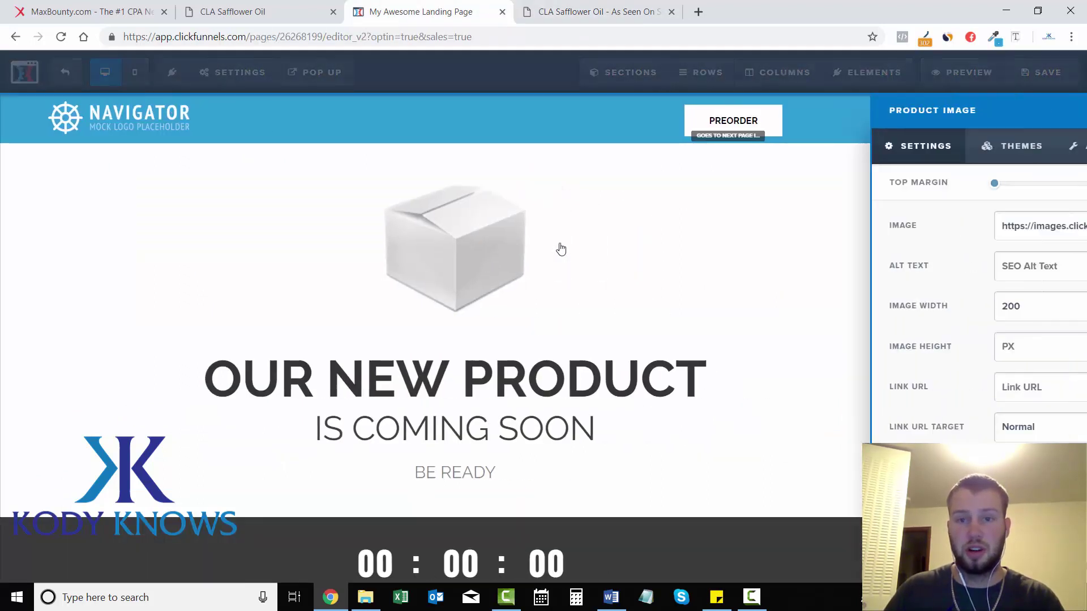
left_click(558, 247)
Save the bottle image from the CLA Safflower Oil offer page to the Pictures folder as a PNG named CLA.
left_click_drag(261, 11, 431, 13)
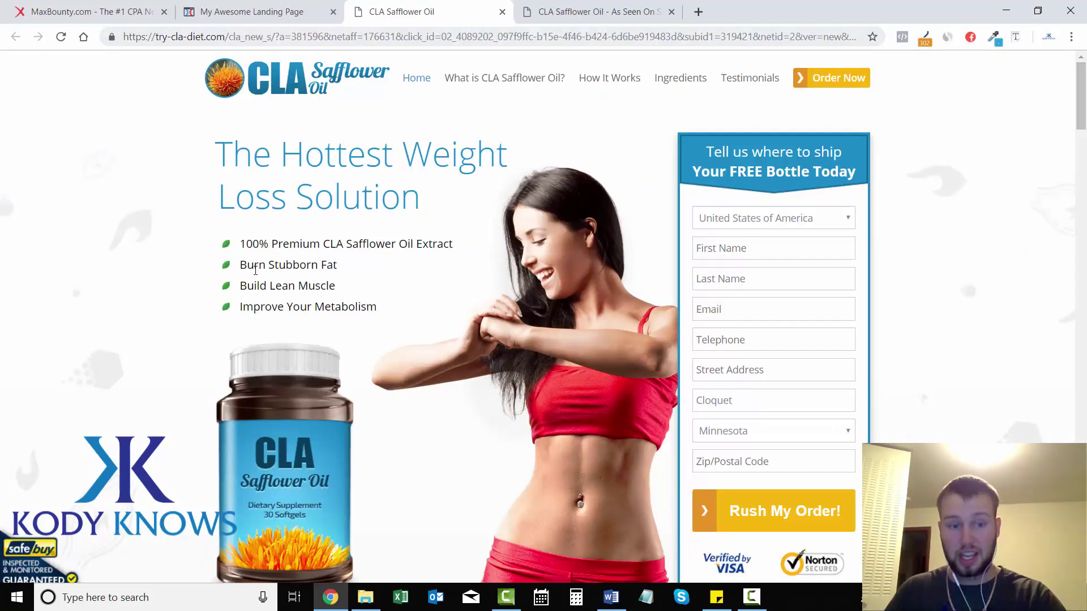
left_click_drag(1081, 102, 1084, 119)
right_click(280, 321)
left_click(356, 344)
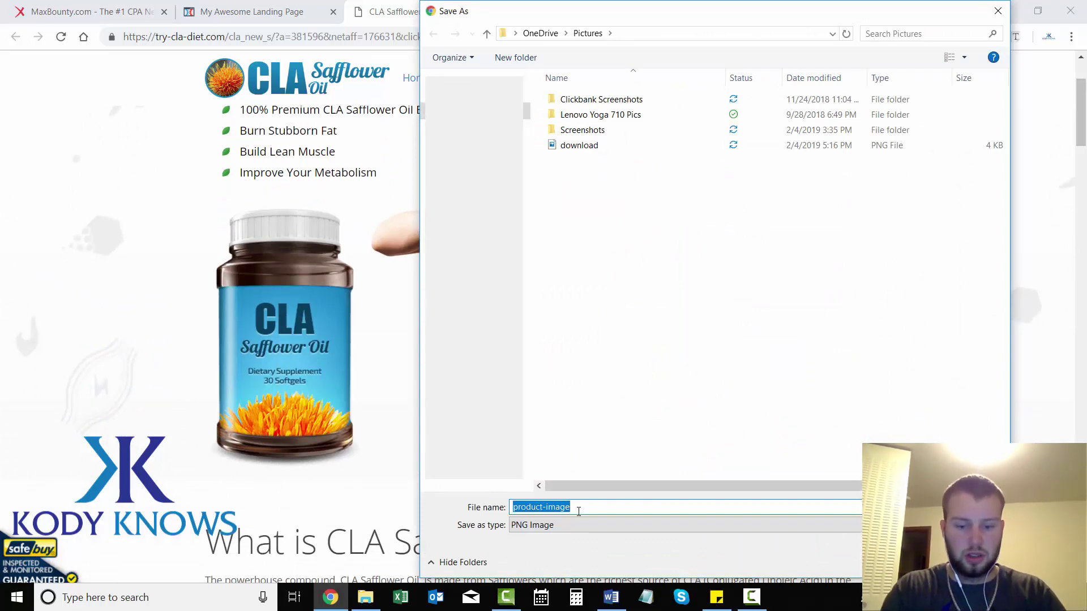
type("CLA")
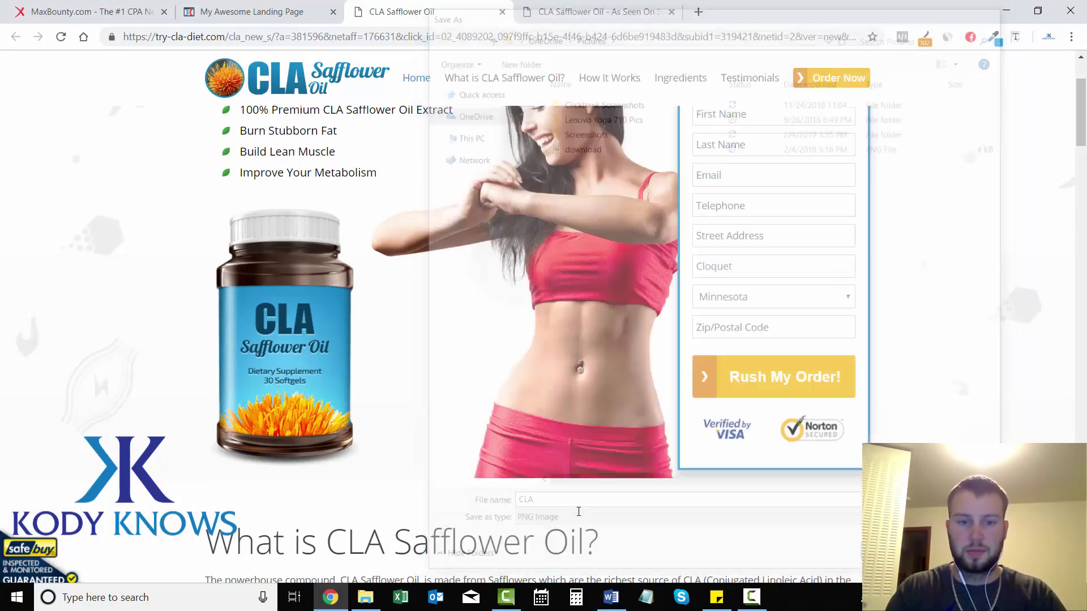
Replace the placeholder box image on the landing page with the saved CLA.png bottle picture.
left_click(298, 16)
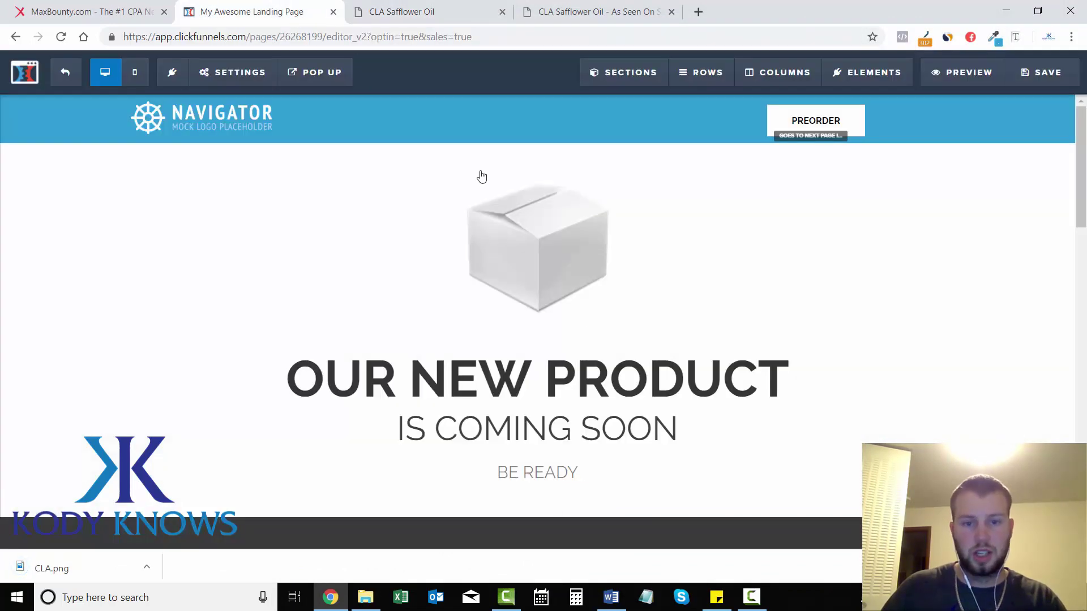
left_click(531, 265)
left_click(590, 256)
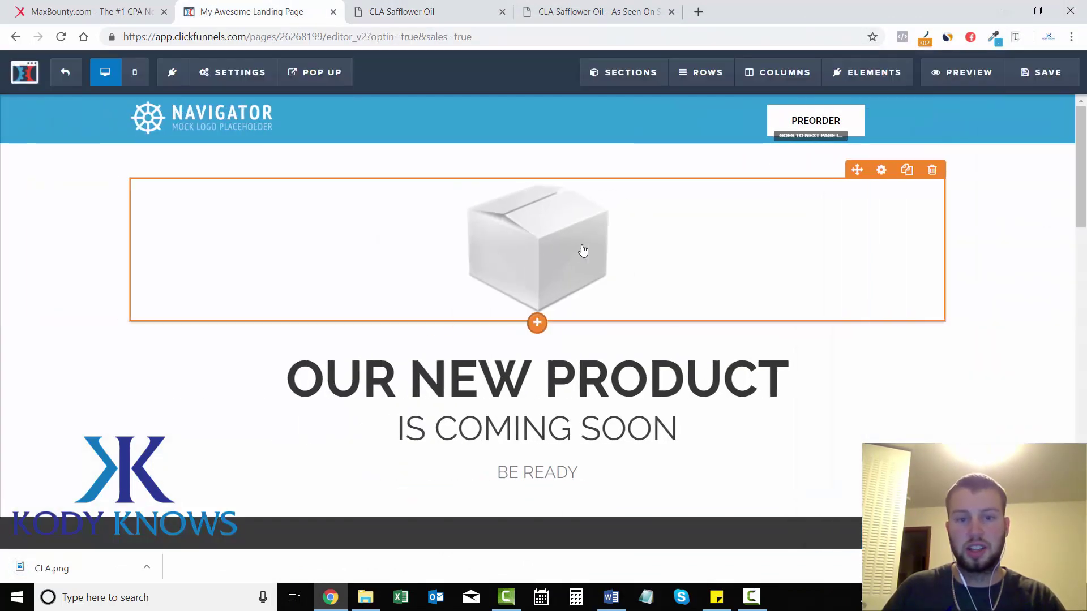
left_click(544, 272)
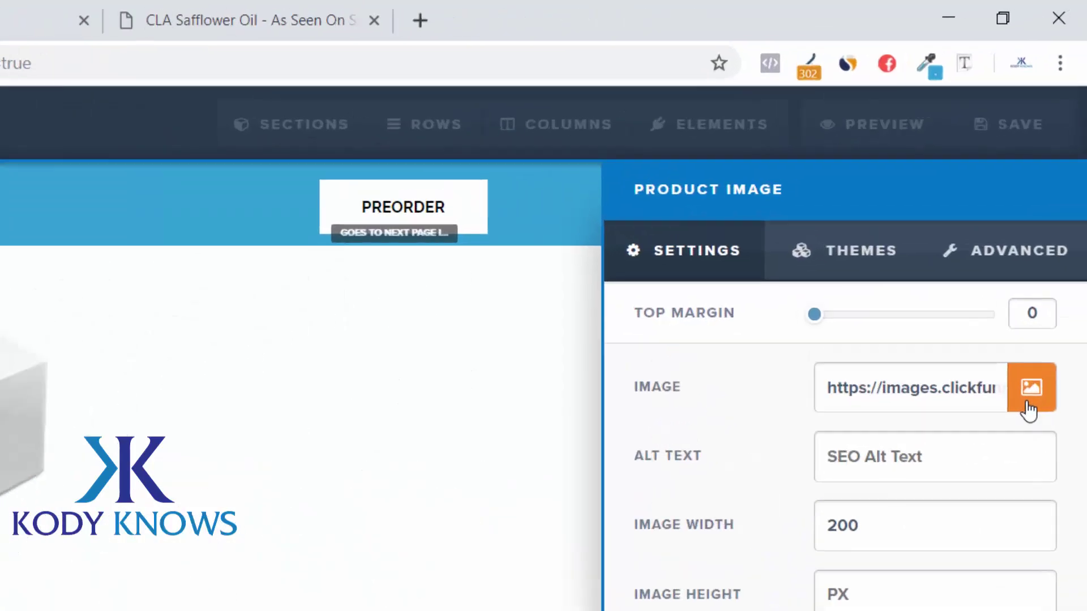
left_click(1054, 238)
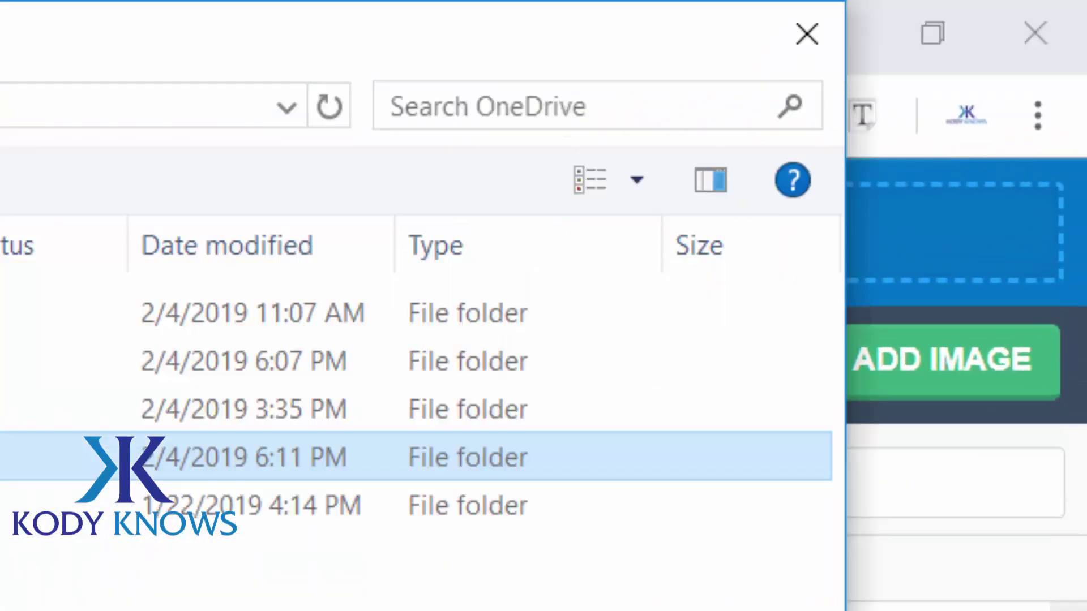
double_click(381, 457)
double_click(381, 458)
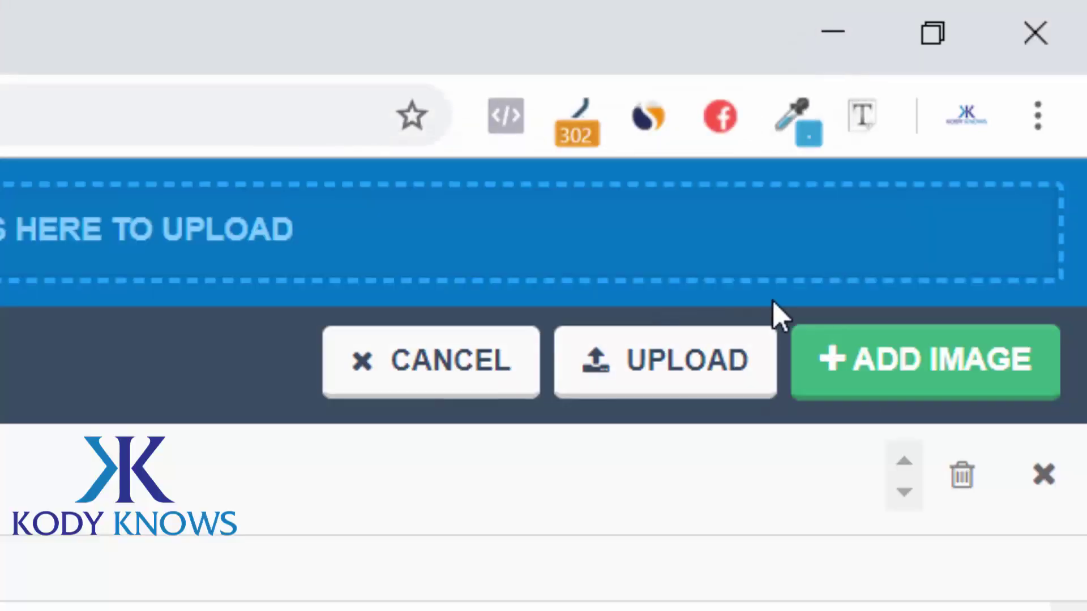
left_click(838, 359)
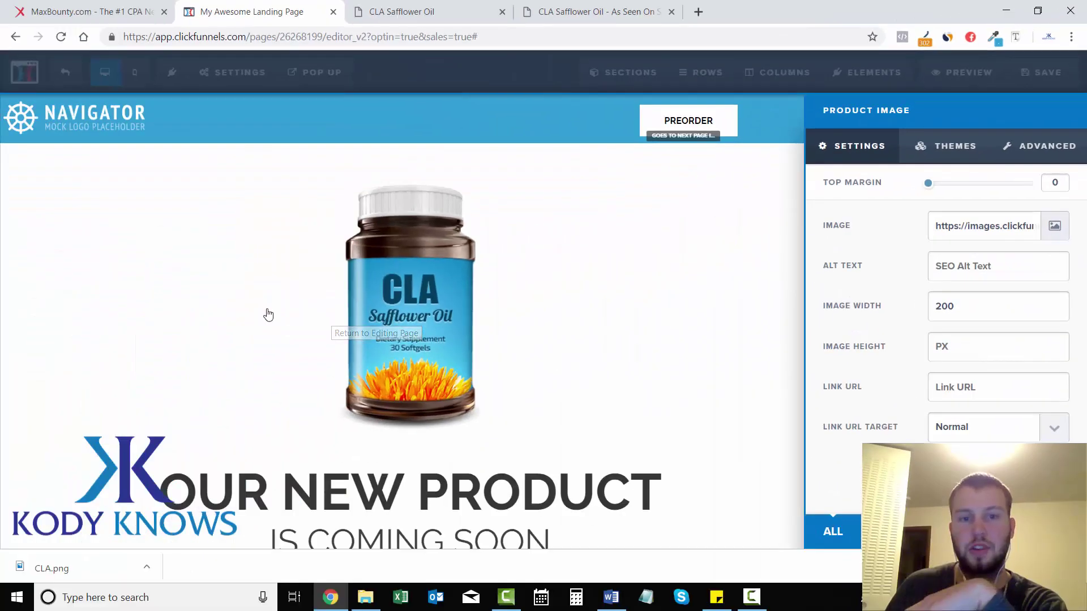
Delete the Navigator placeholder logo from the blue header section of the landing page.
left_click(987, 545)
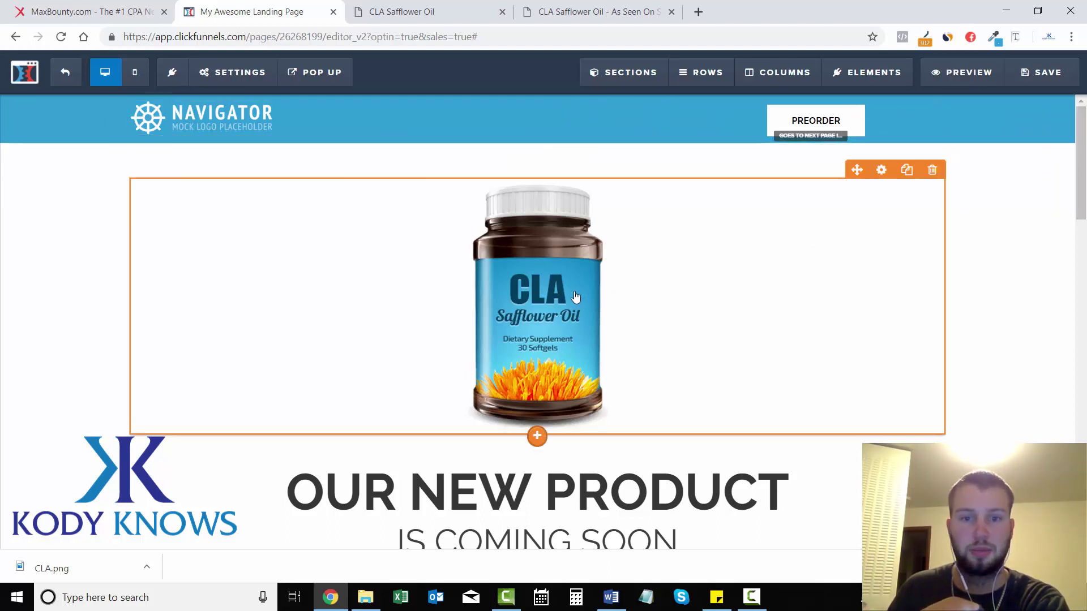
left_click_drag(1081, 222, 1082, 211)
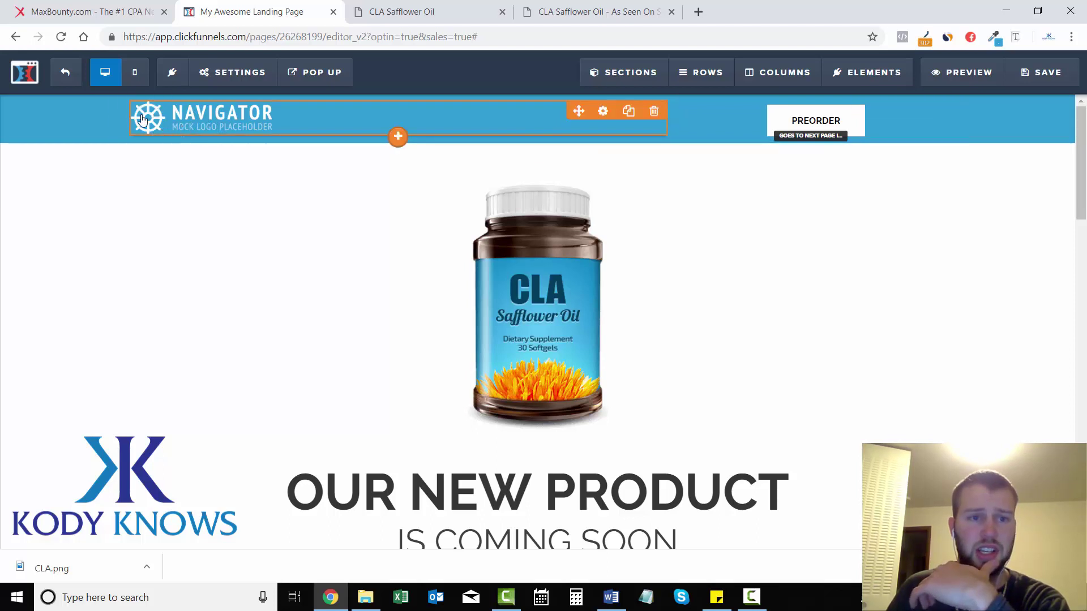
left_click(235, 130)
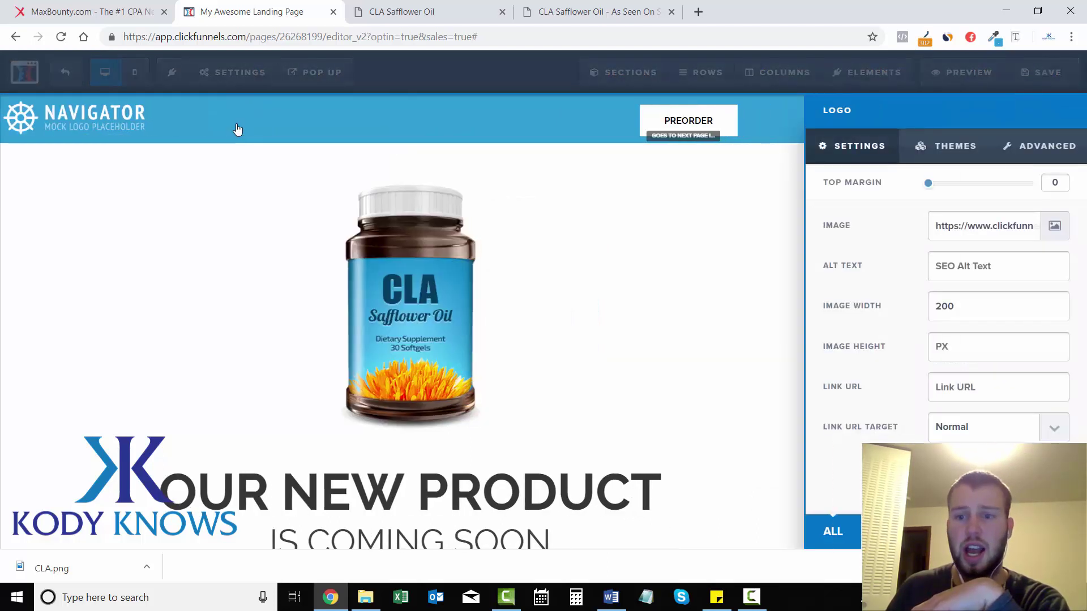
left_click(207, 164)
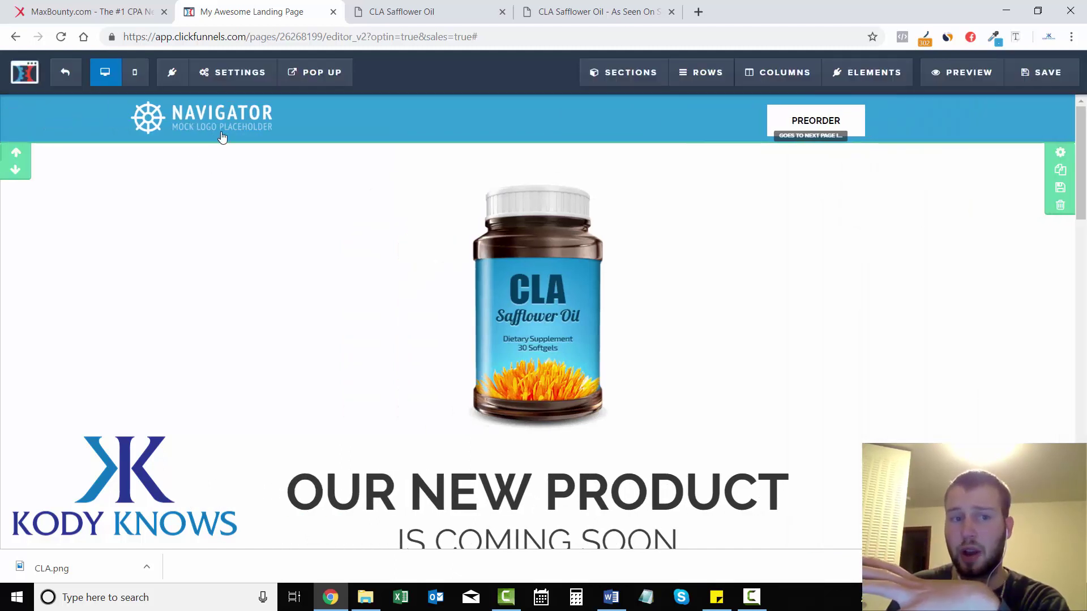
left_click(654, 111)
left_click(612, 115)
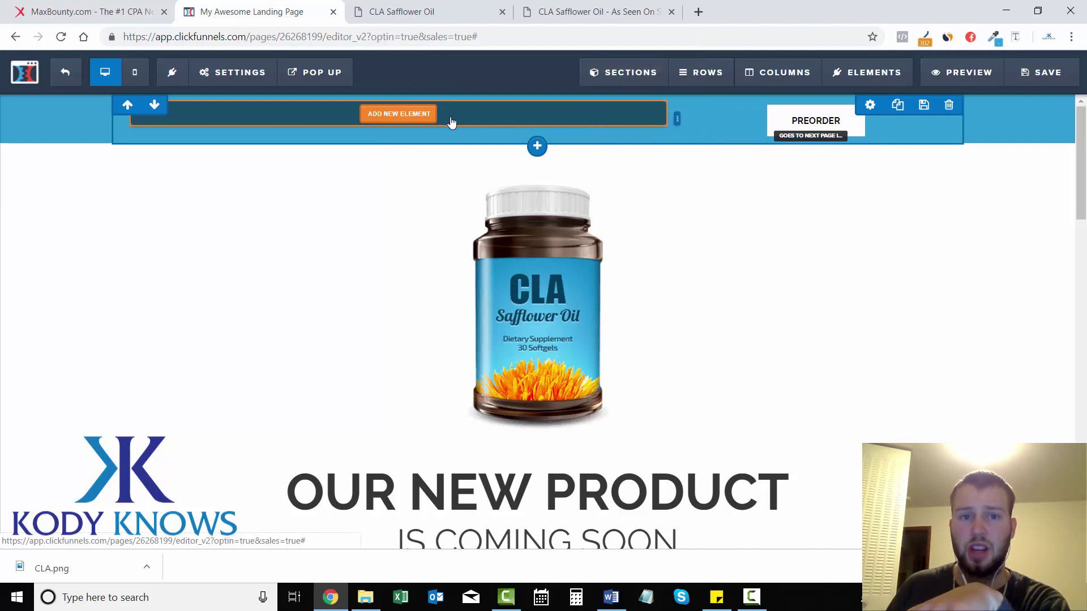
Look through the available page elements and add a headline to the empty header column beside the Preorder button.
left_click(413, 115)
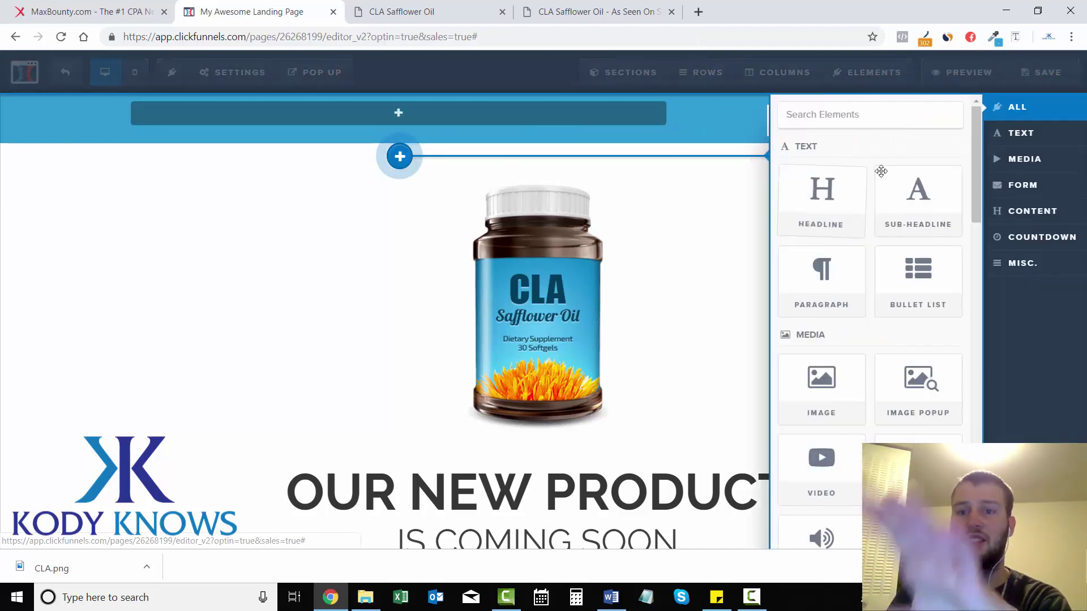
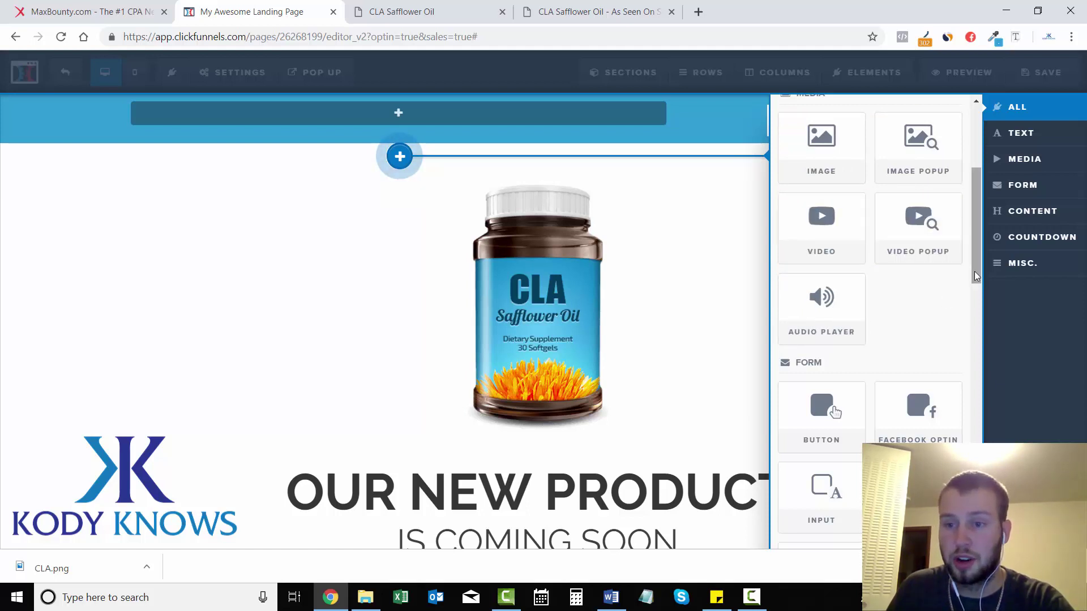
left_click_drag(975, 276, 969, 335)
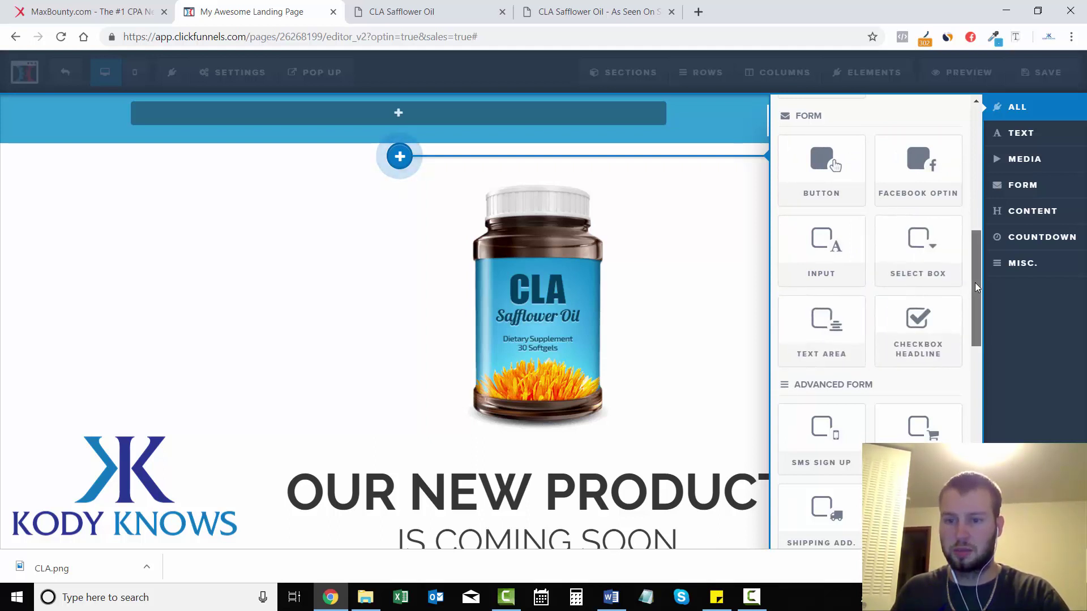
left_click_drag(974, 283, 981, 350)
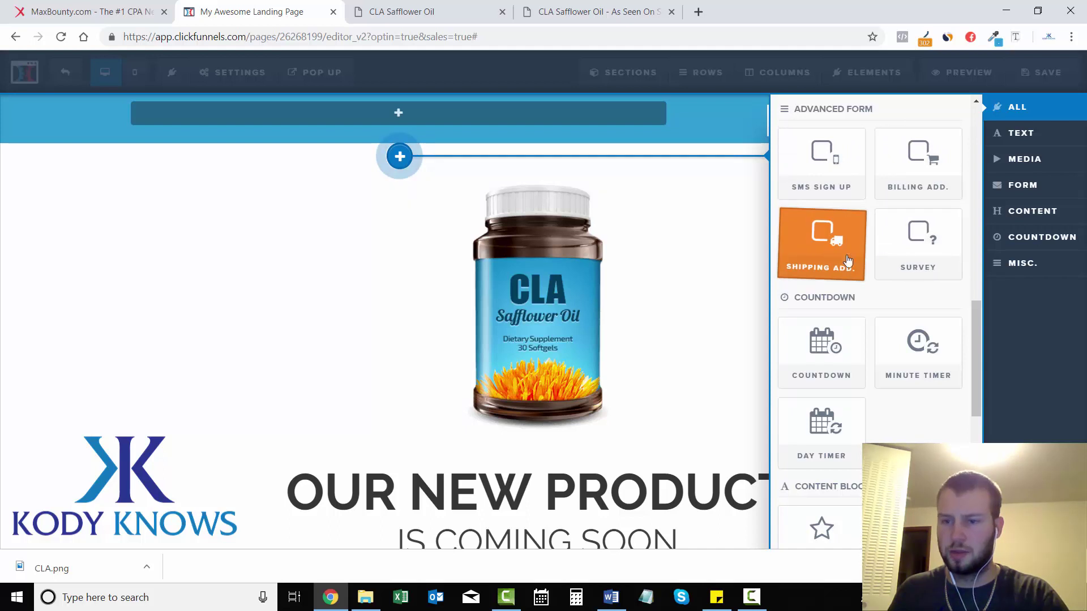
left_click_drag(974, 312, 979, 347)
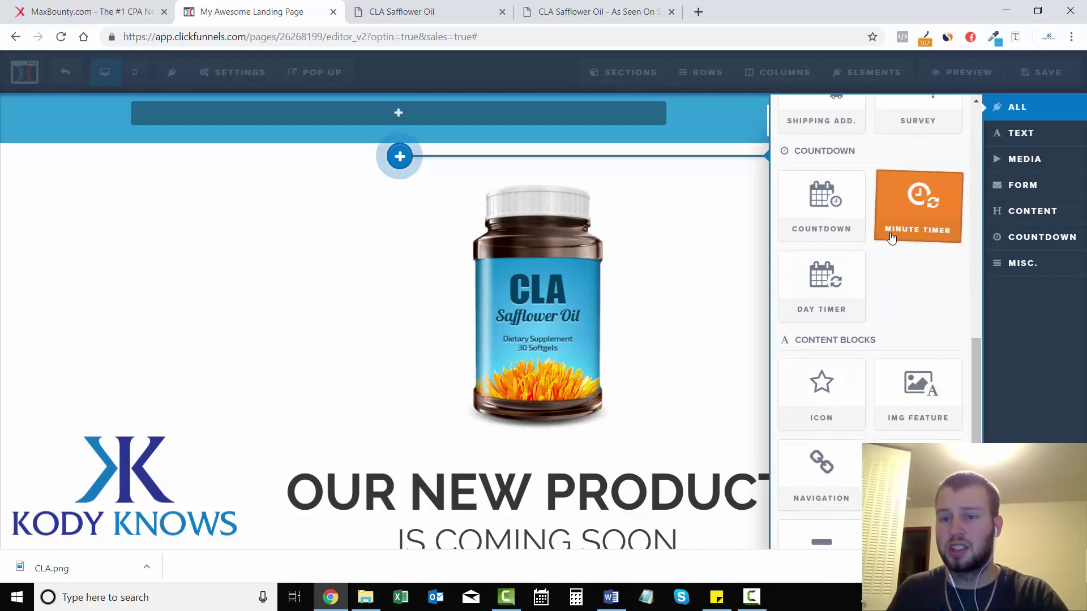
left_click_drag(975, 383, 984, 420)
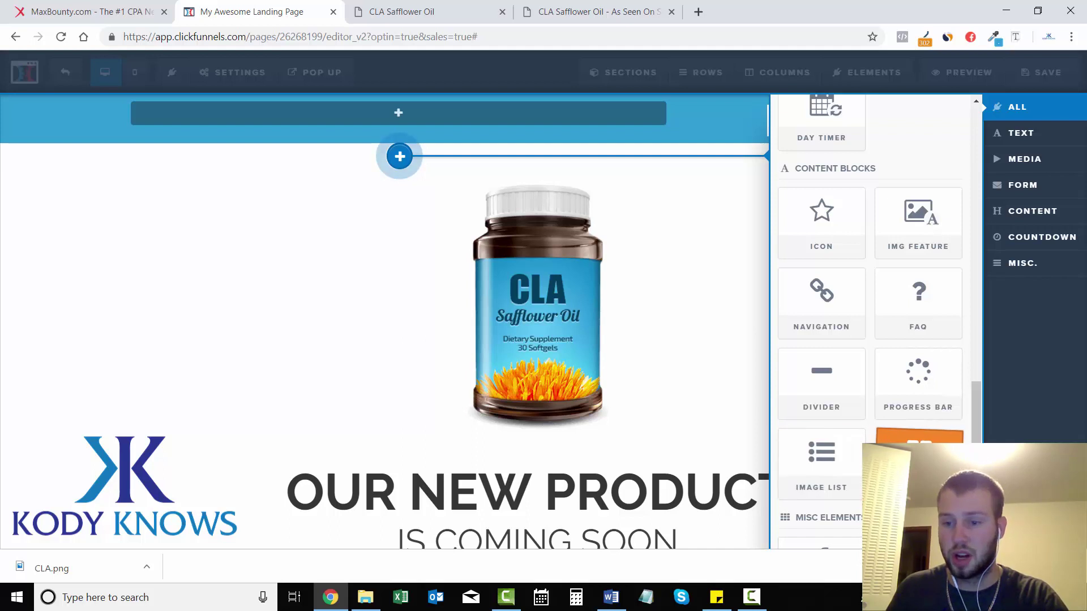
scroll(872, 322, "down", 3)
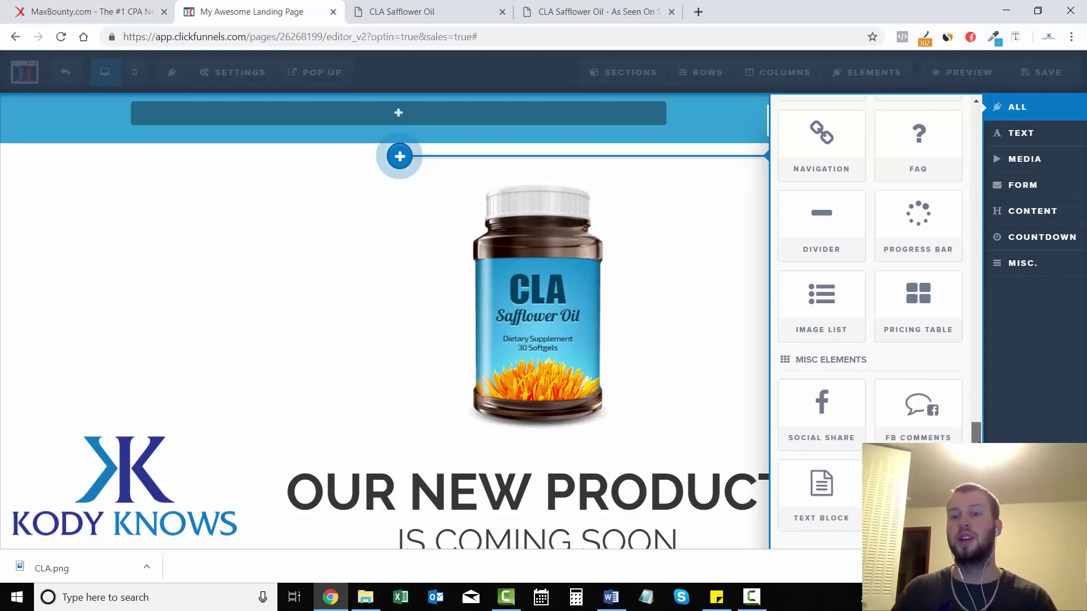
left_click_drag(977, 439, 964, 114)
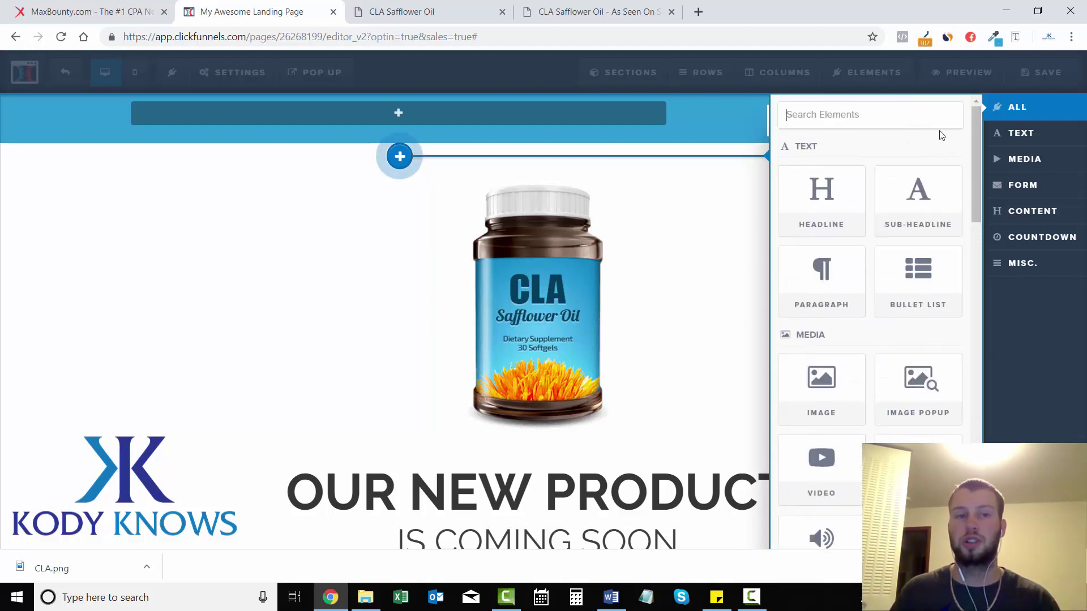
left_click(835, 199)
Replace the placeholder text of the headline beside the Preorder button with CLA SAFFLOWER OIL.
left_click(523, 125)
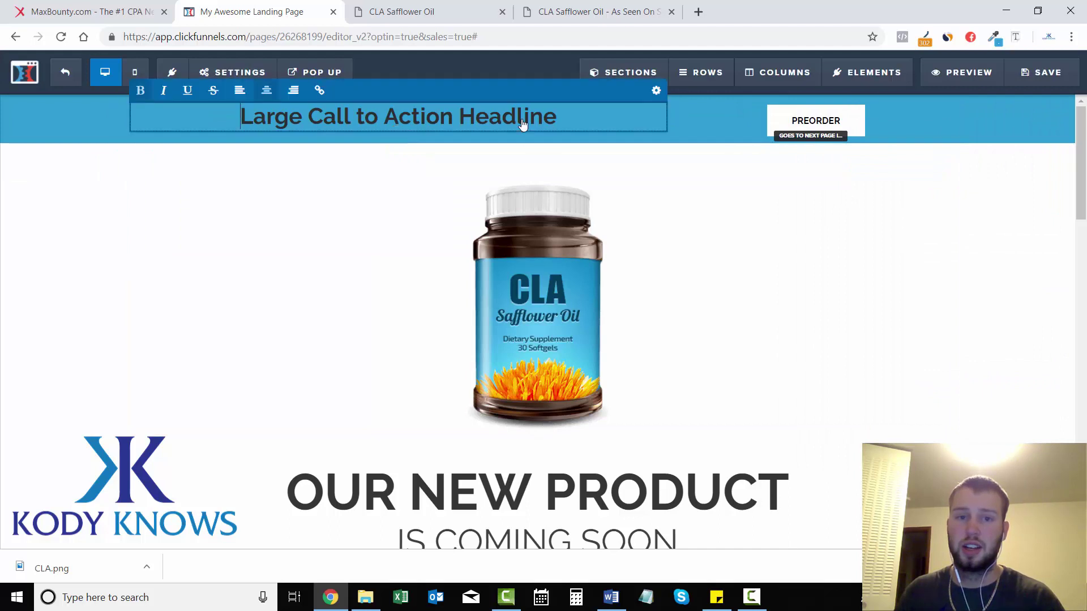
triple_click(523, 120)
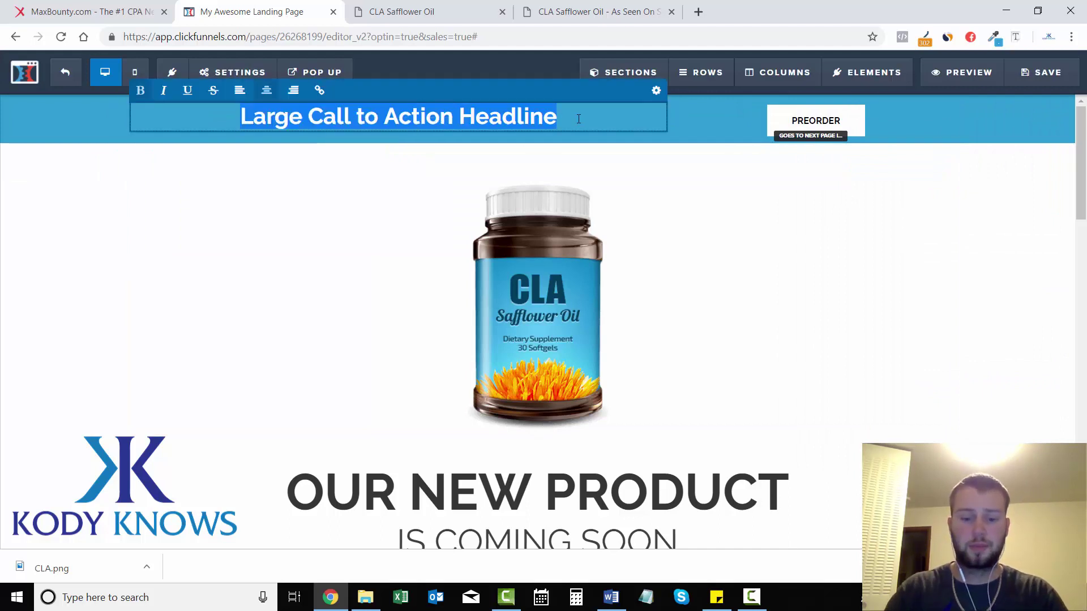
type("CLA SA")
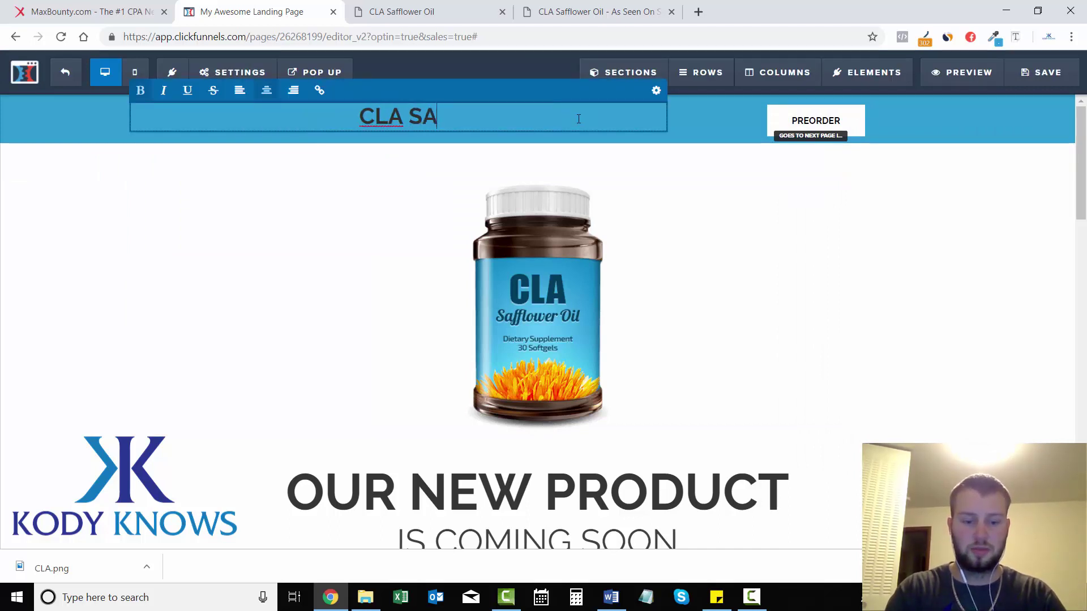
type("FFLOWER OIL")
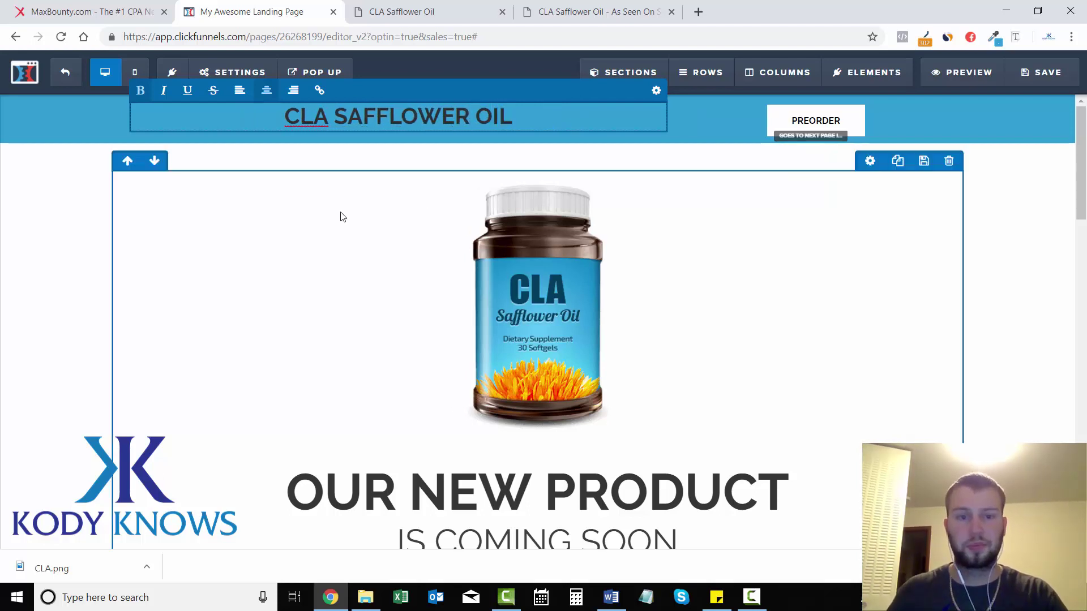
left_click(332, 177)
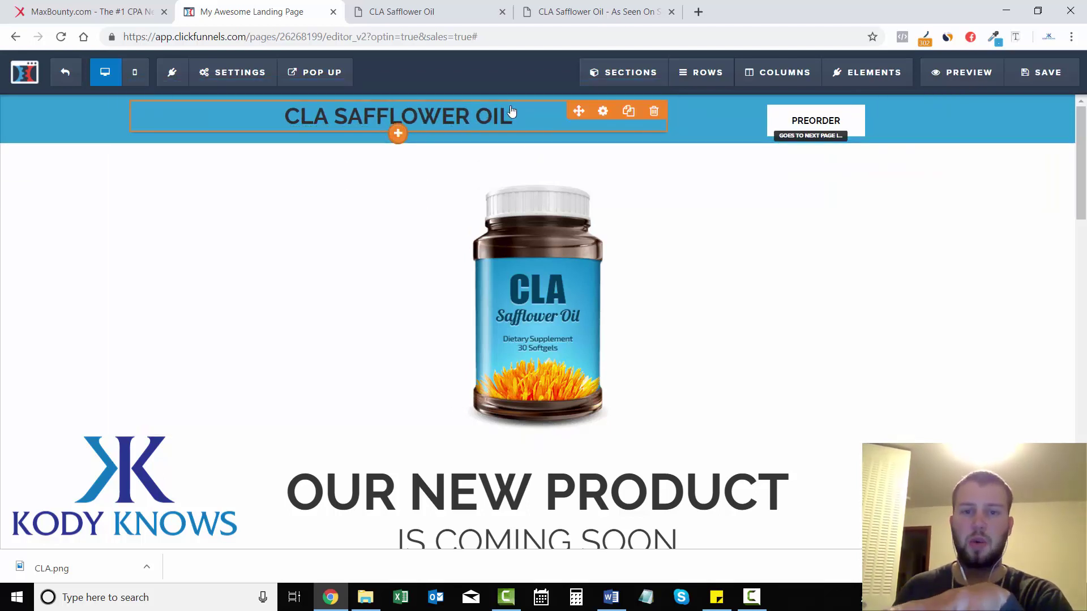
Set the text color of the CLA SAFFLOWER OIL header headline to white.
left_click(610, 131)
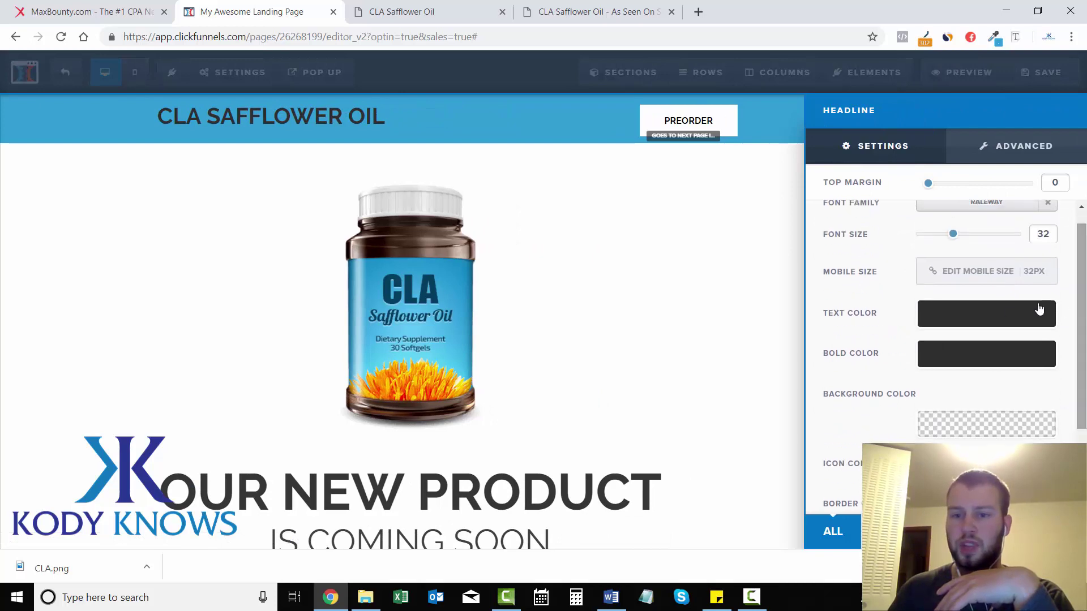
left_click(1010, 324)
left_click(922, 362)
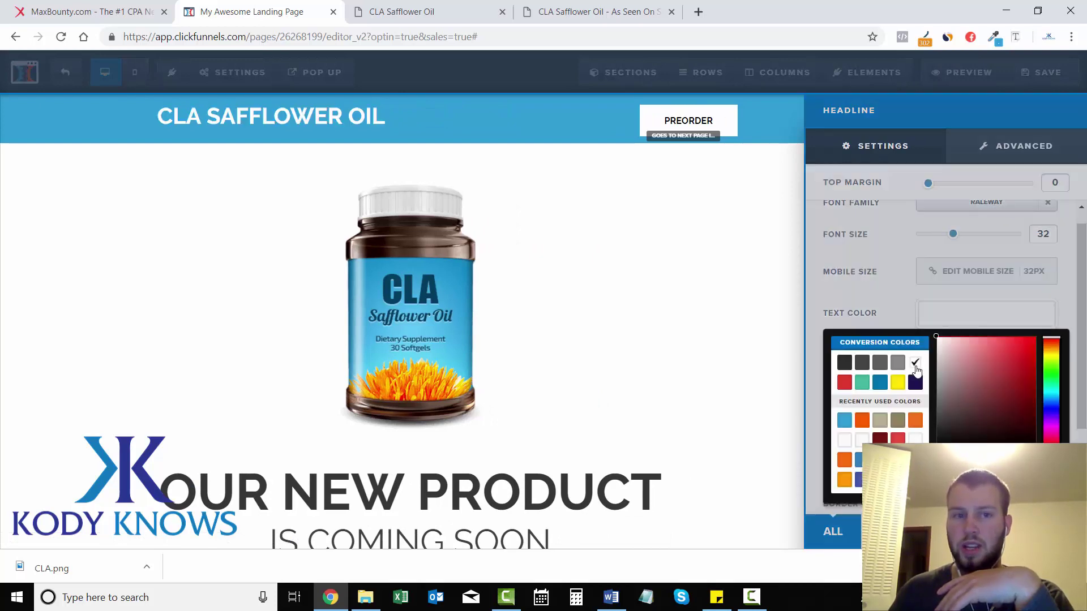
left_click(767, 345)
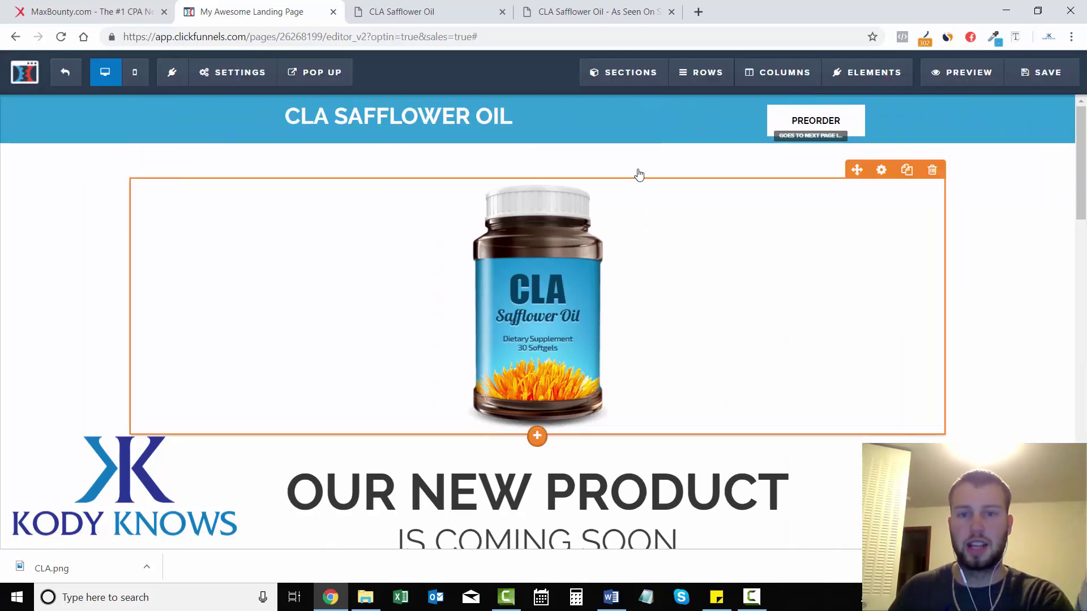
Delete the Preorder button and the entire two-column row from the blue header section.
mouse_move(863, 138)
left_click(932, 114)
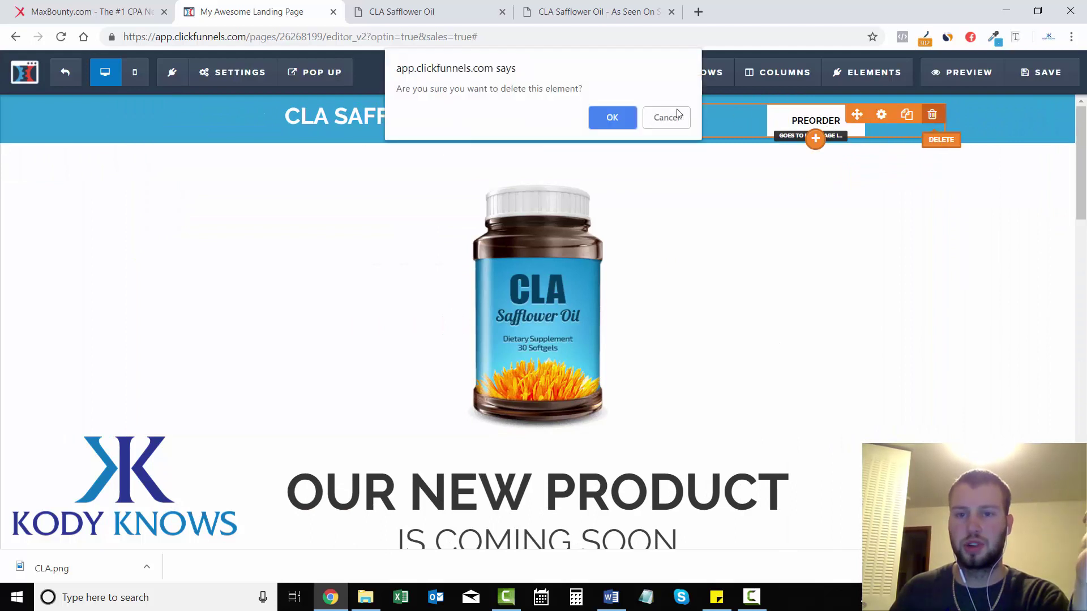
left_click(614, 117)
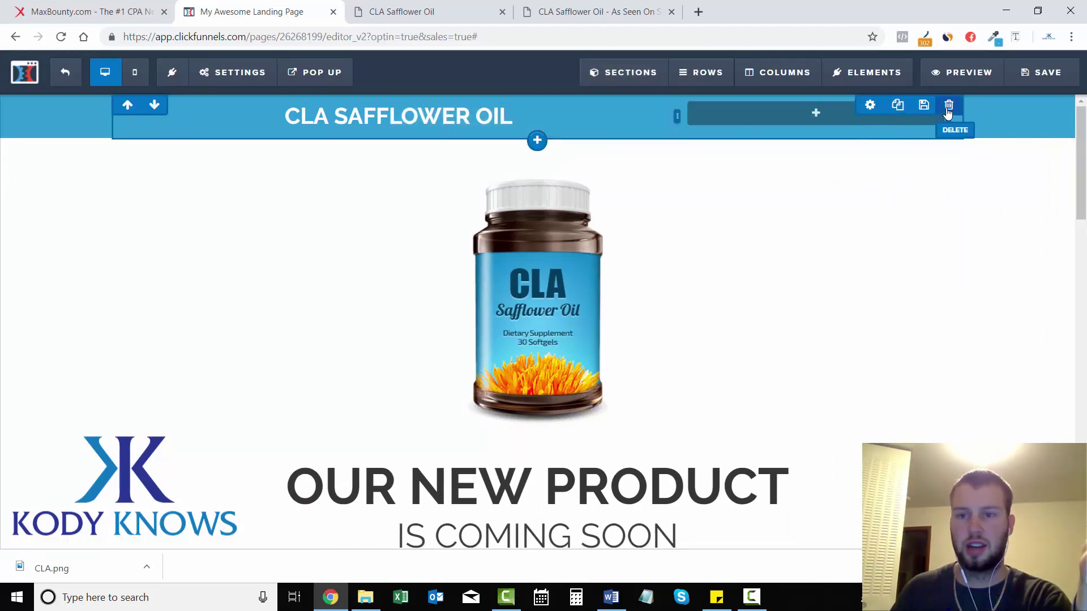
left_click(948, 110)
left_click(612, 118)
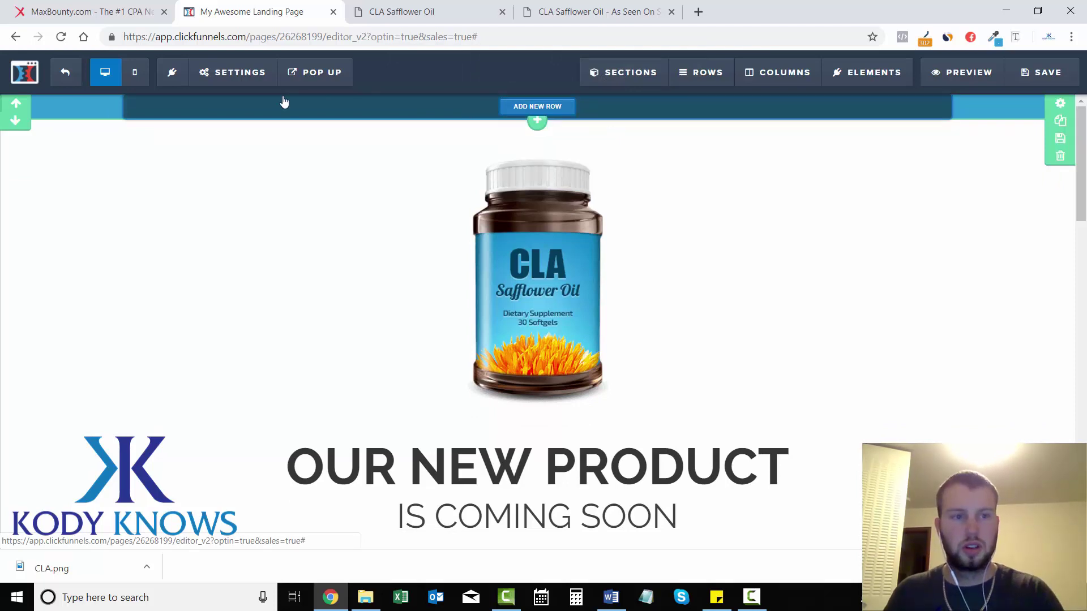
Add a one-column row to the empty blue header section.
left_click(537, 106)
left_click(290, 156)
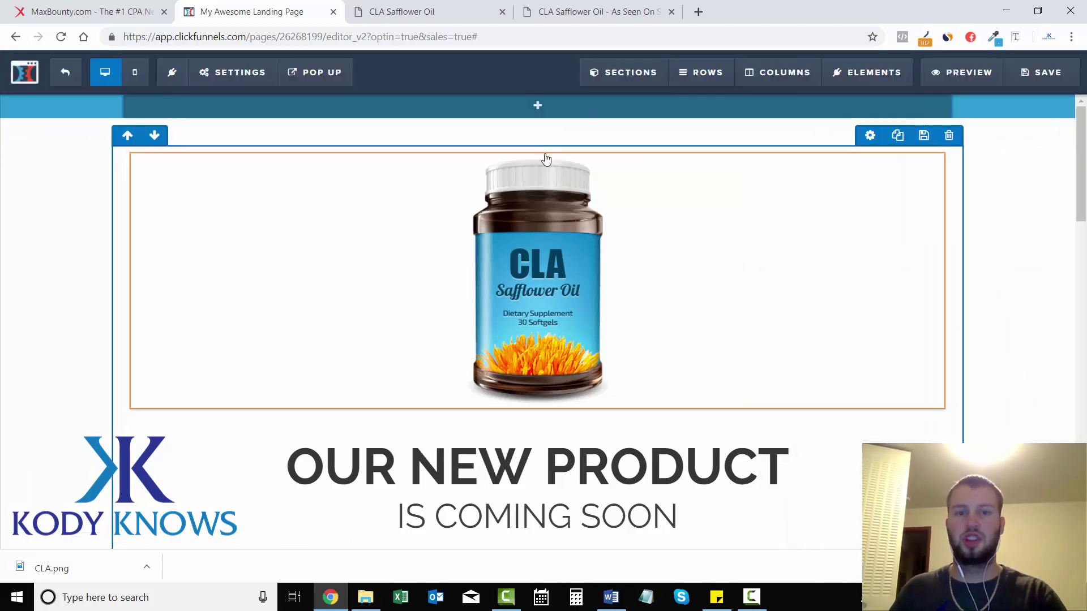
left_click(538, 108)
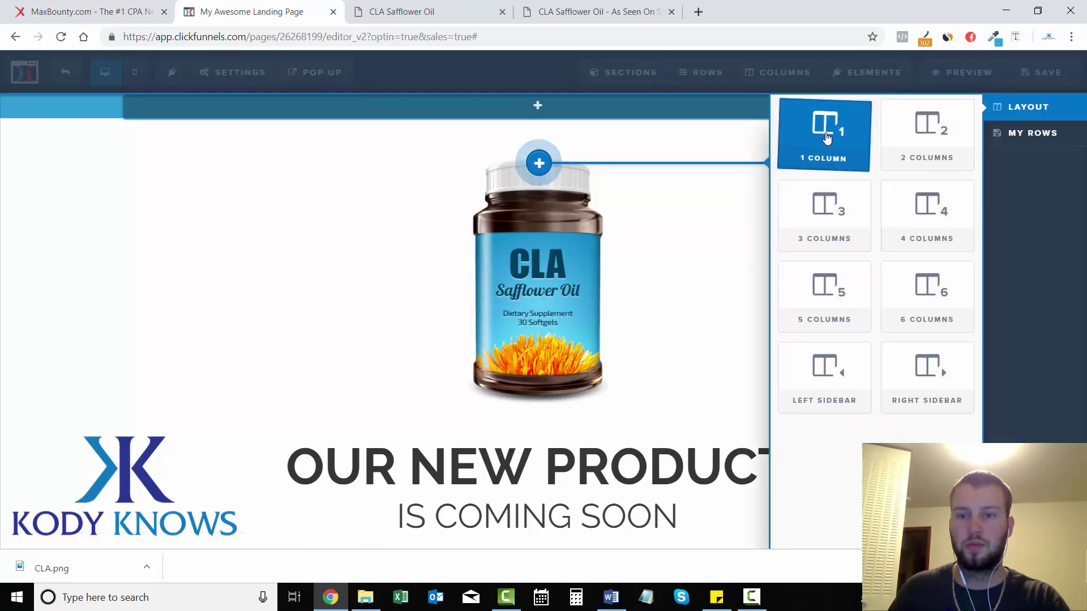
left_click(824, 137)
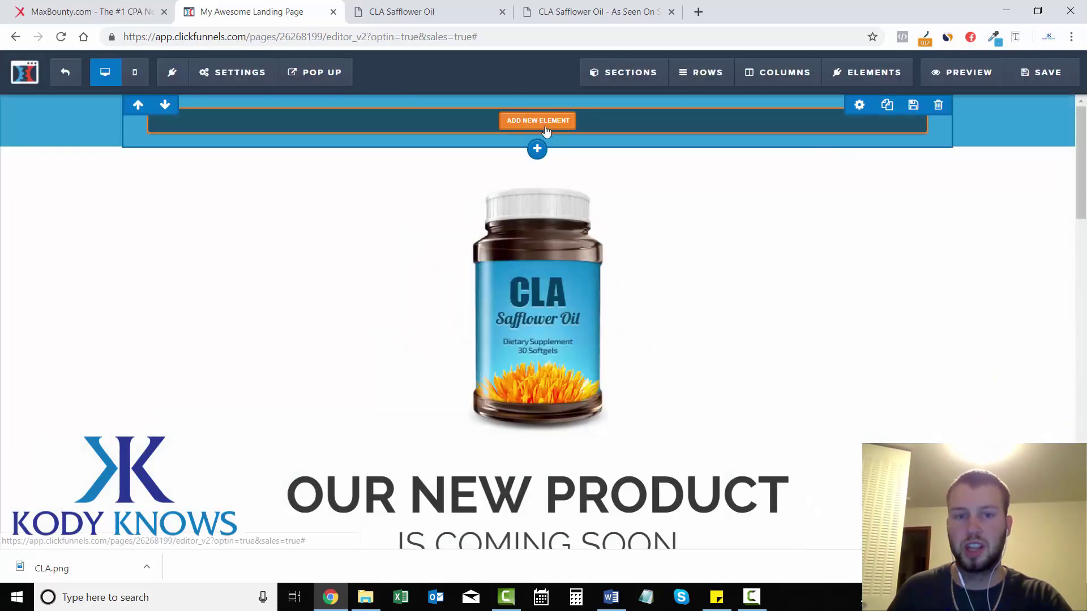
Add a headline reading CLA SAFFLOWER OIL in white text to the one-column header row.
left_click(545, 130)
left_click(827, 188)
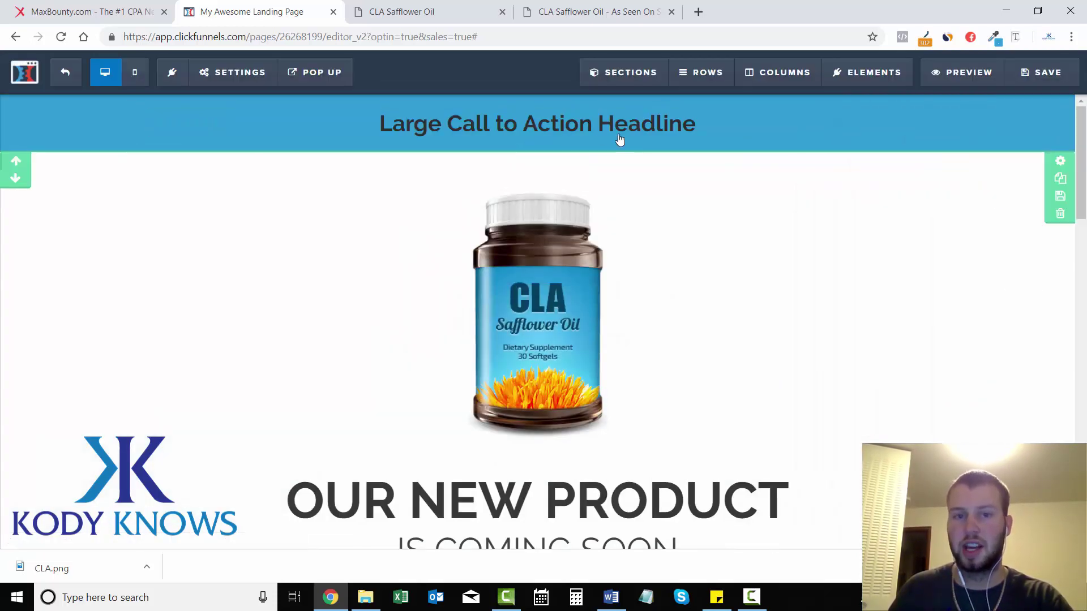
triple_click(586, 119)
type("CLA SAFFLOWER OIL")
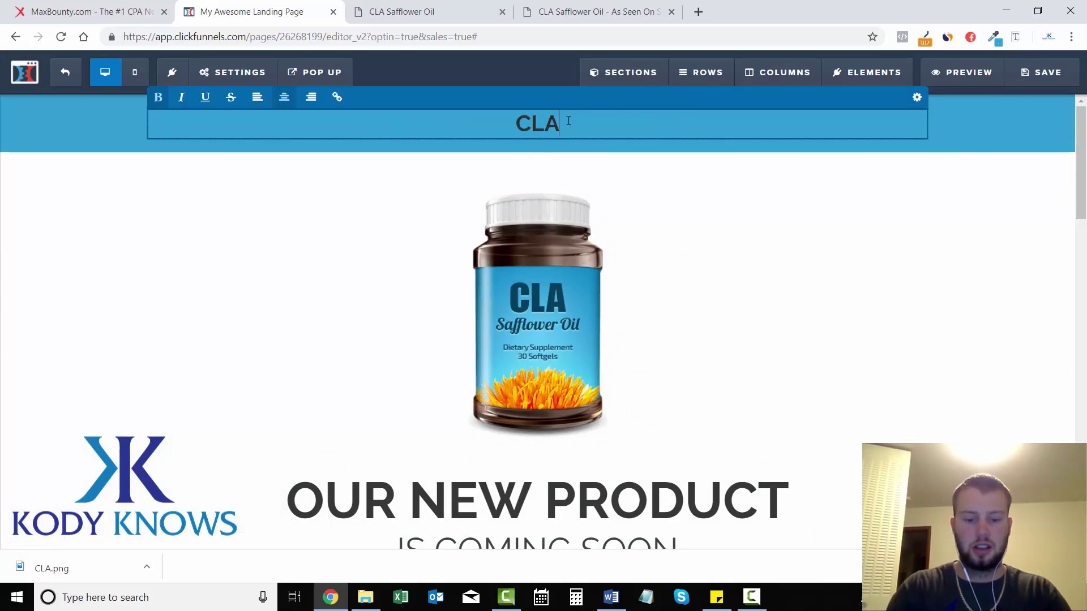
left_click(762, 374)
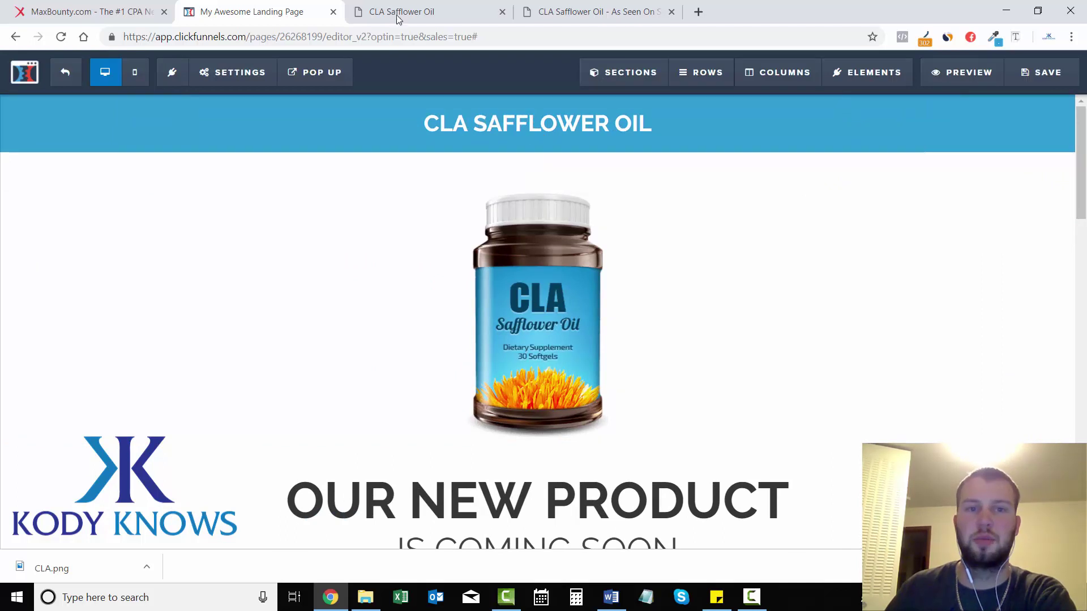
Compare the headline and layout of the Shark Tank page and the CLA Safflower Oil offer page with the landing page.
left_click(518, 20)
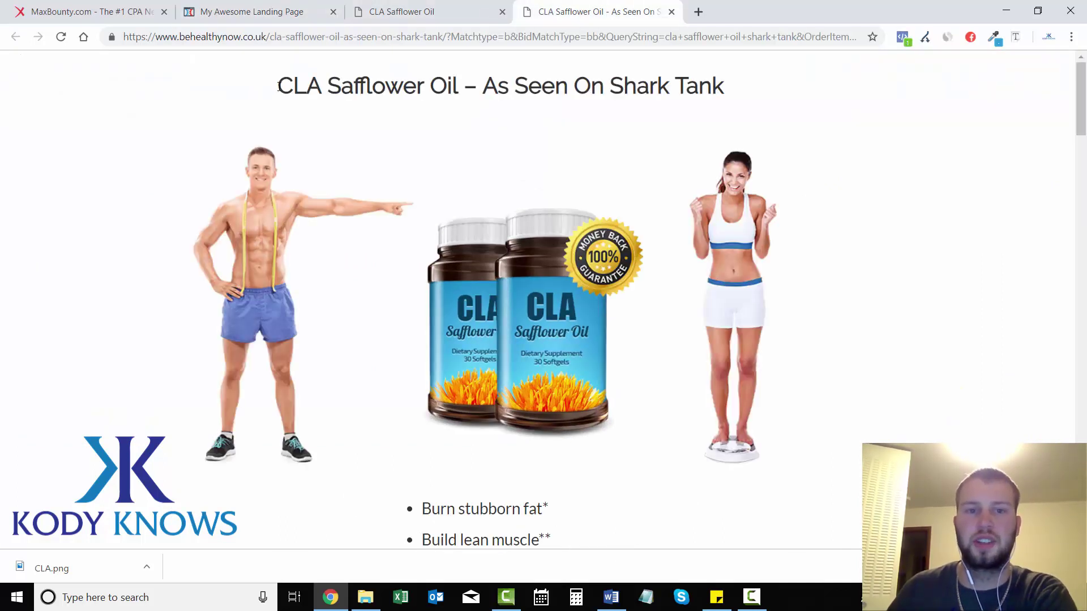
left_click_drag(278, 86, 725, 89)
left_click(756, 95)
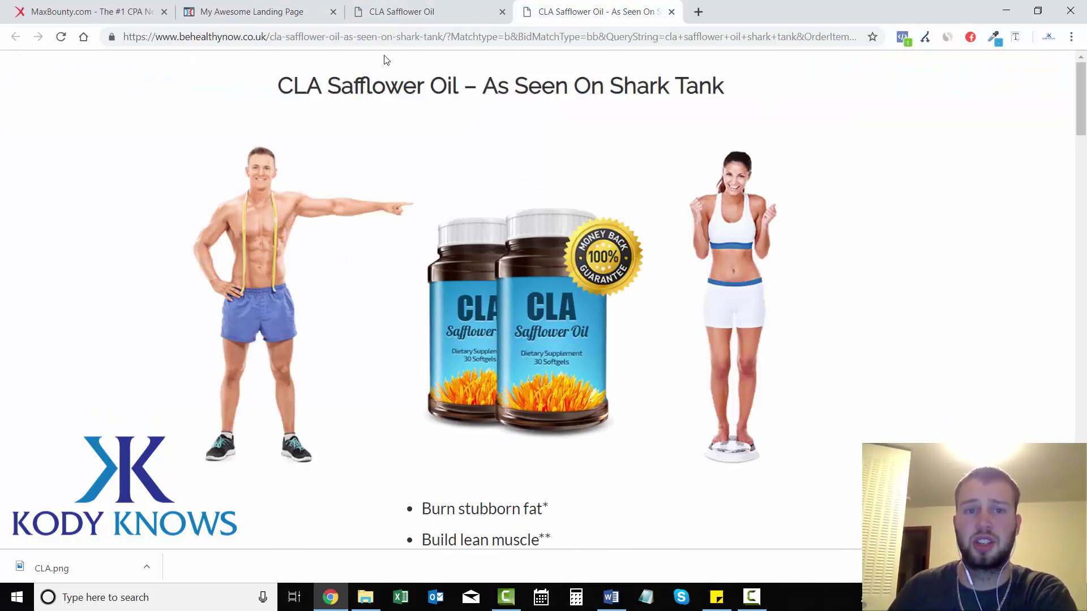
left_click(399, 11)
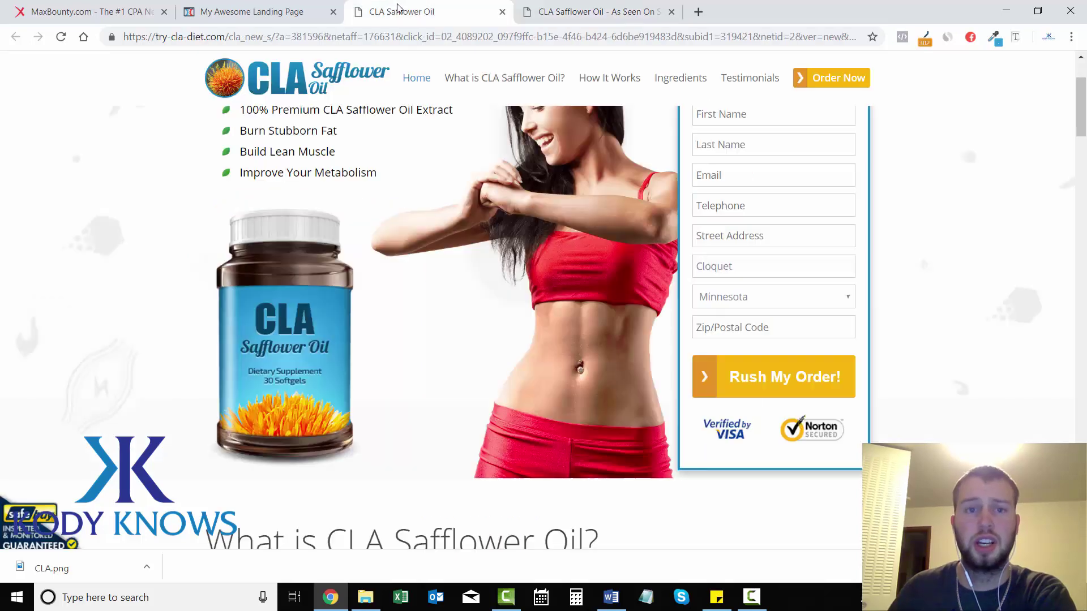
left_click(258, 11)
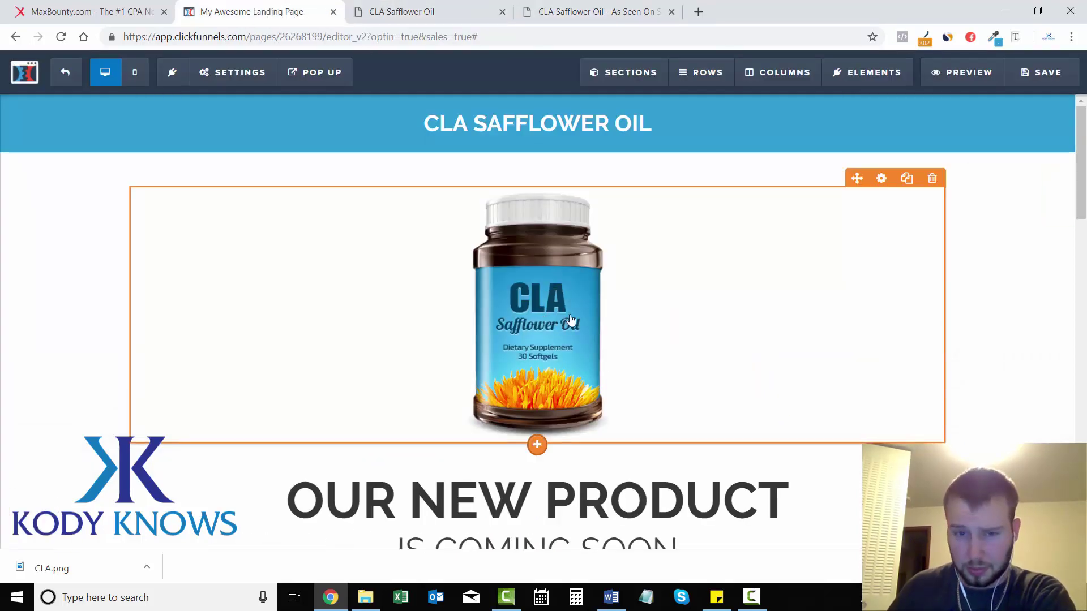
left_click(576, 16)
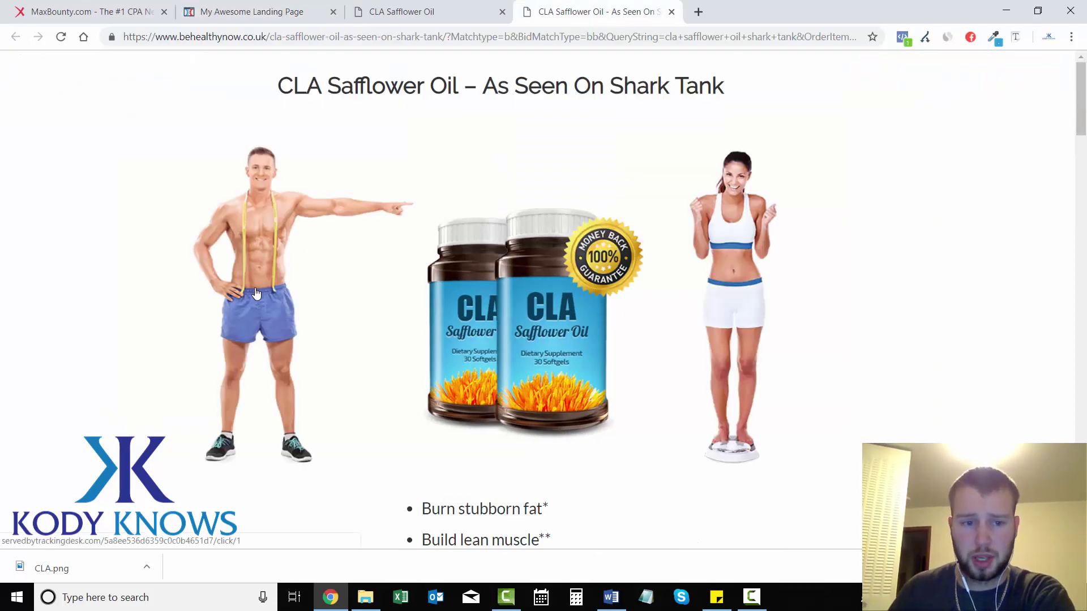
Save the banner picture with the two models and CLA bottles from the Shark Tank page as page-banner in JPEG format.
left_click(393, 9)
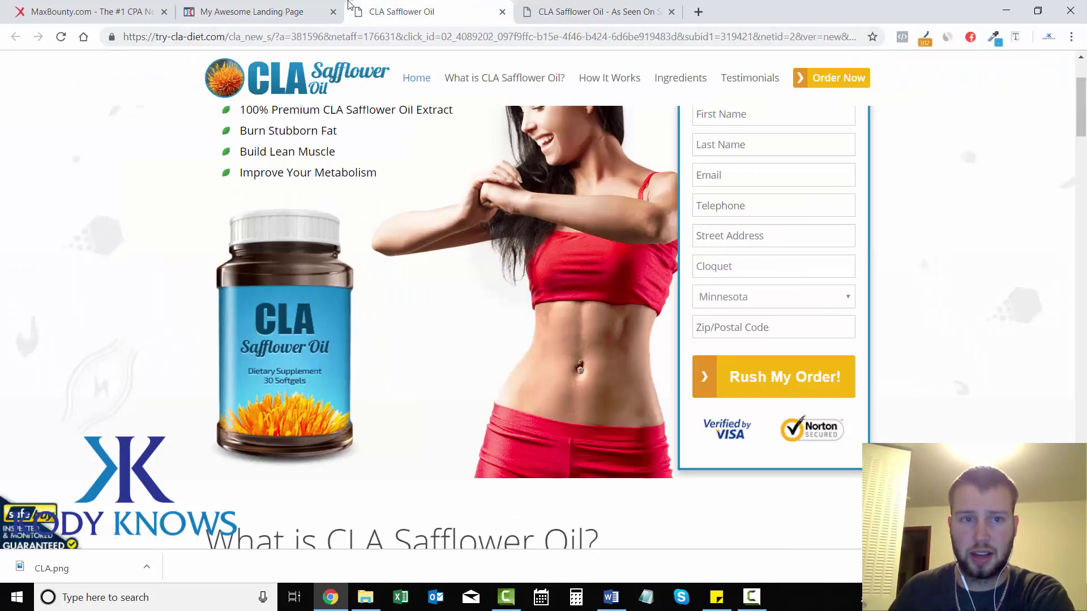
left_click(306, 12)
left_click(626, 12)
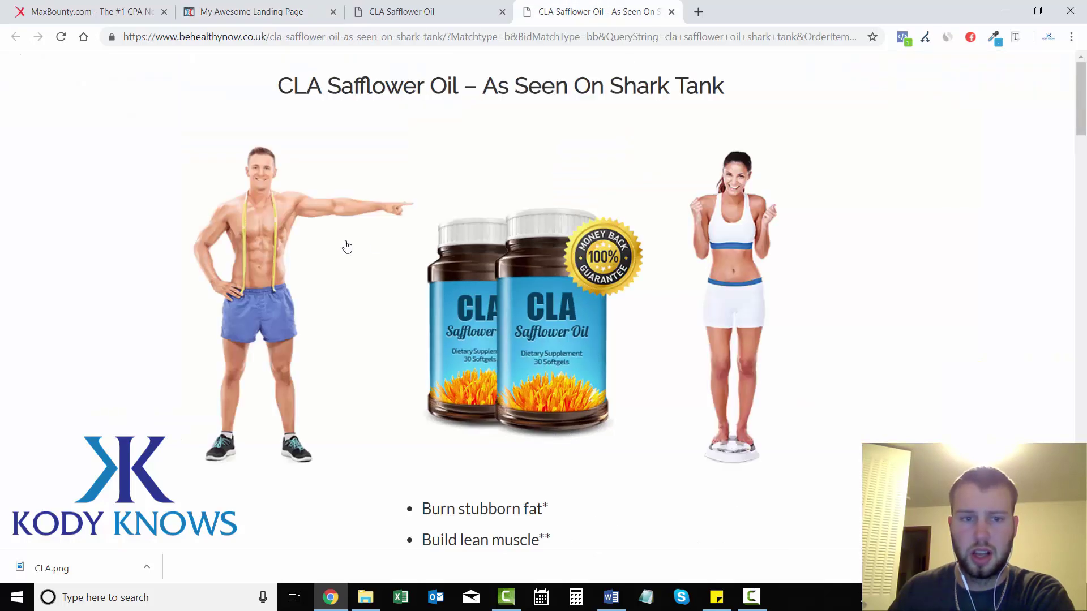
right_click(284, 259)
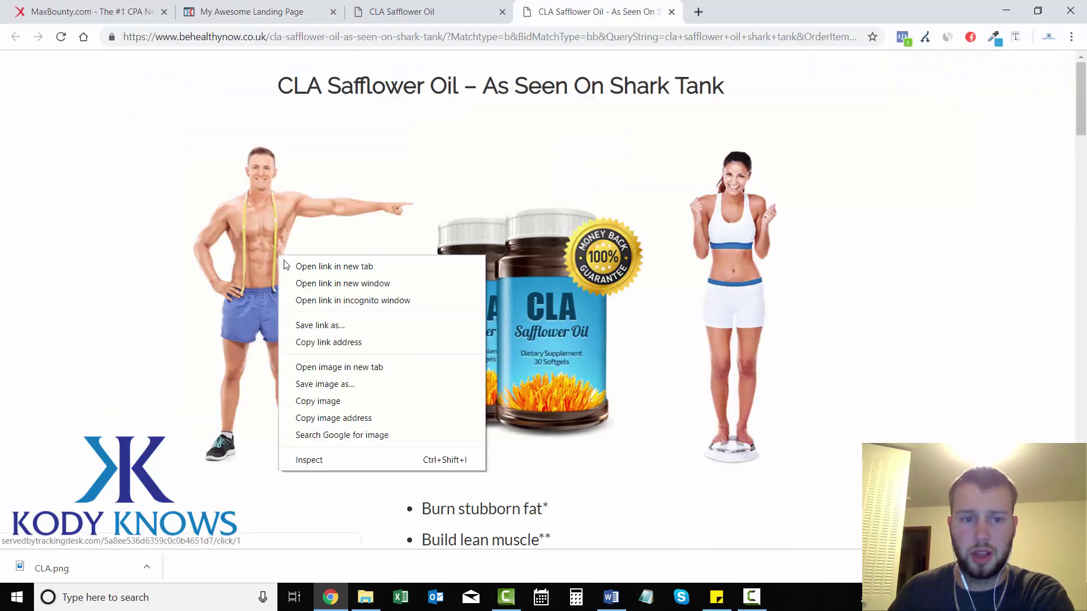
left_click(320, 384)
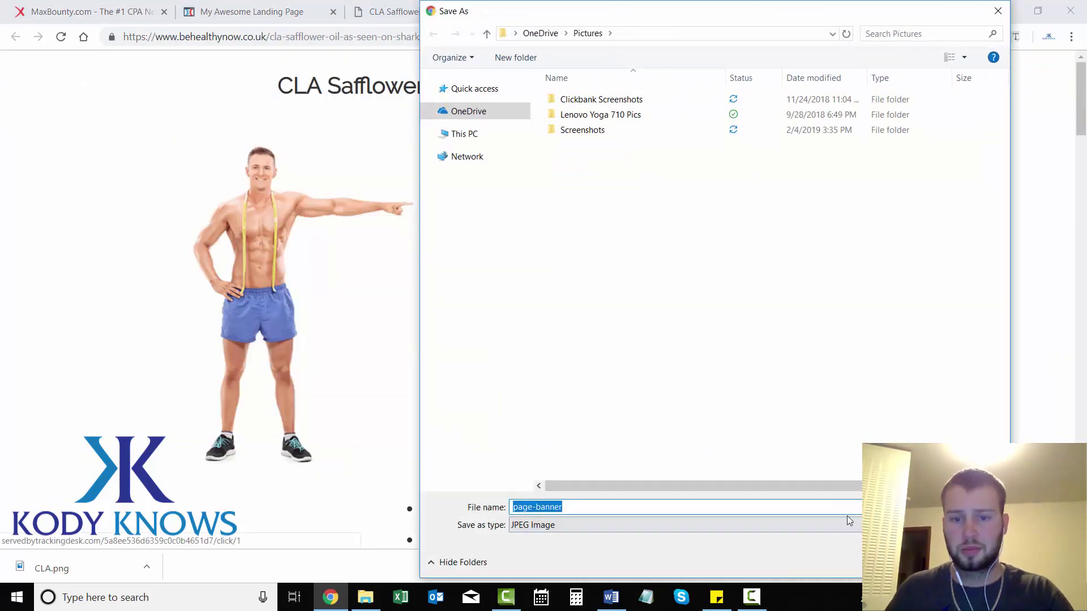
left_click(915, 562)
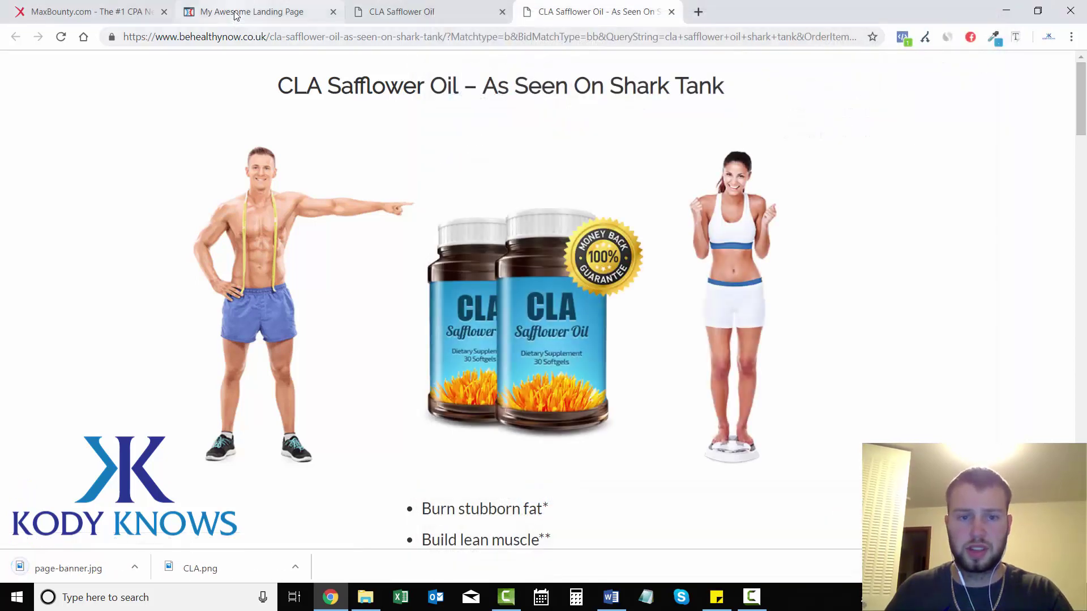
Add a two-column row beneath the BE READY text on the ClickFunnels landing page.
left_click(236, 13)
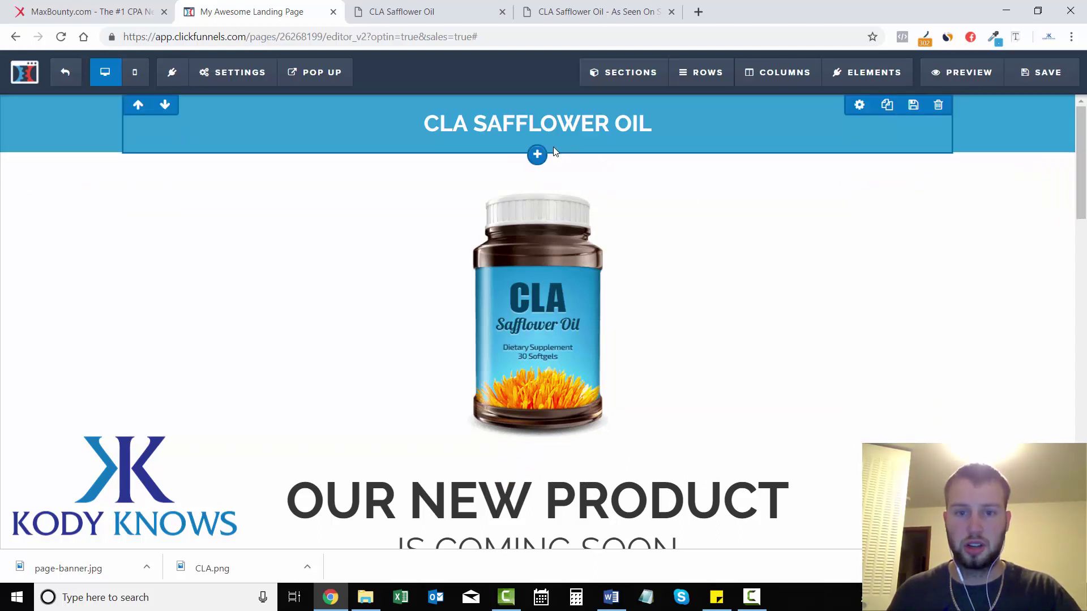
scroll(538, 283, "down", 3)
left_click(538, 436)
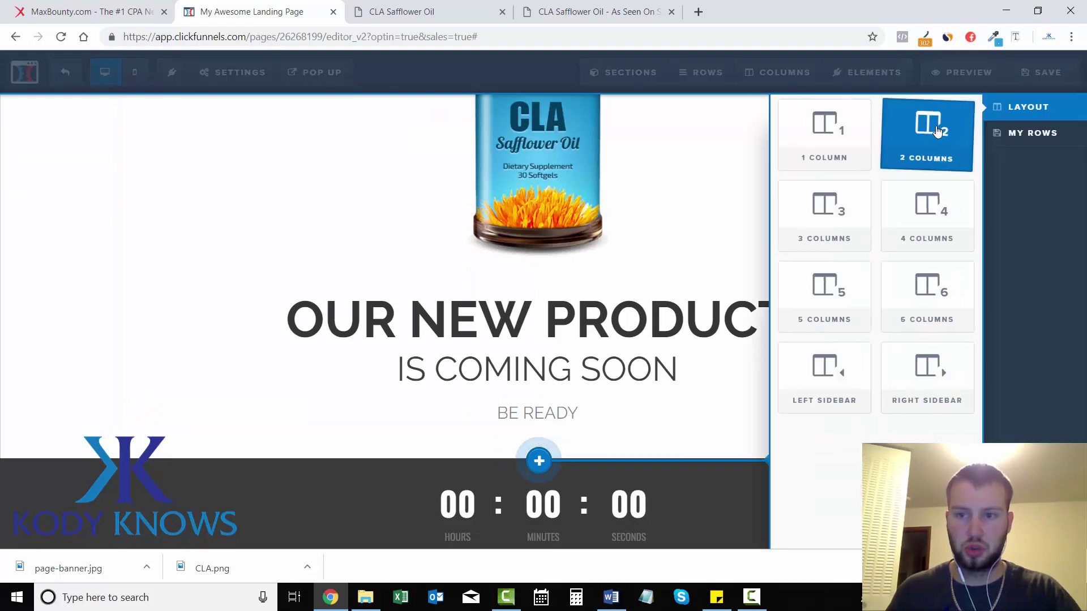
left_click(935, 132)
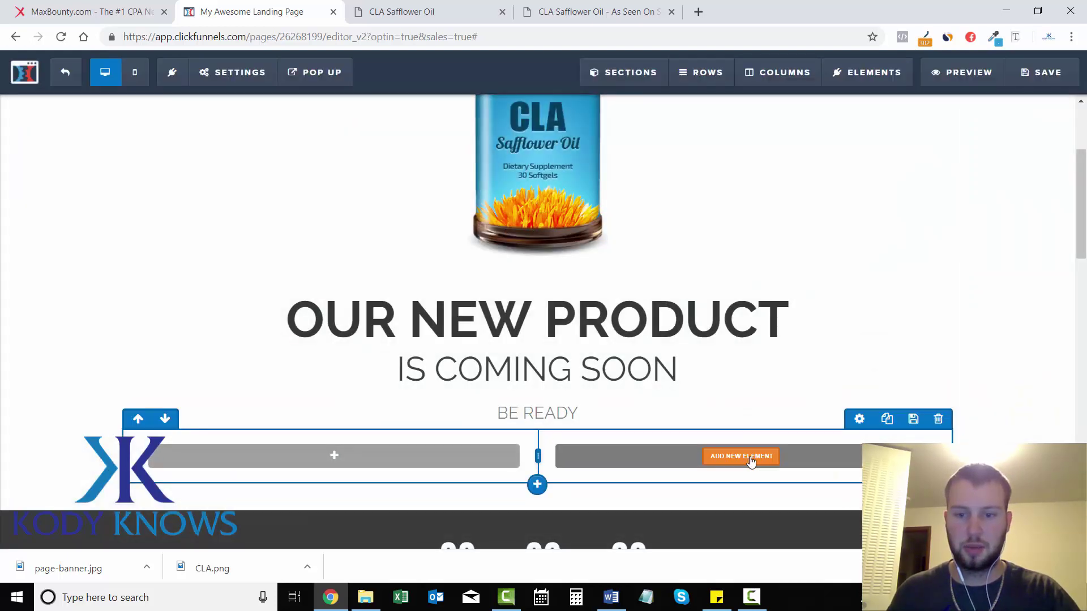
Move the CLA bottle image into the new row's right column, using a temporary image element there and deleting it.
left_click(746, 456)
left_click(849, 388)
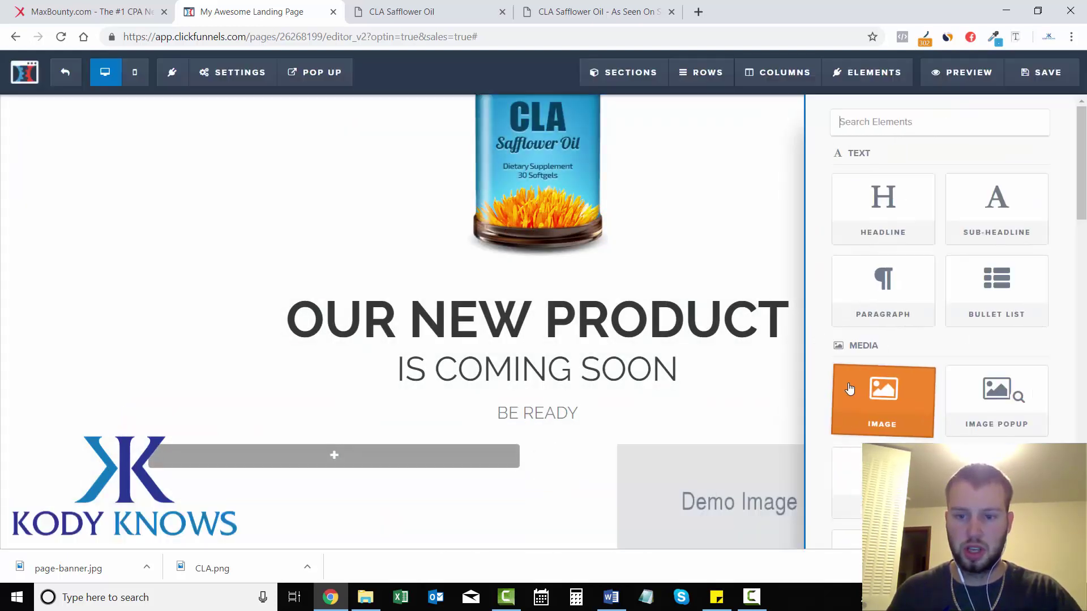
left_click_drag(619, 361, 697, 398)
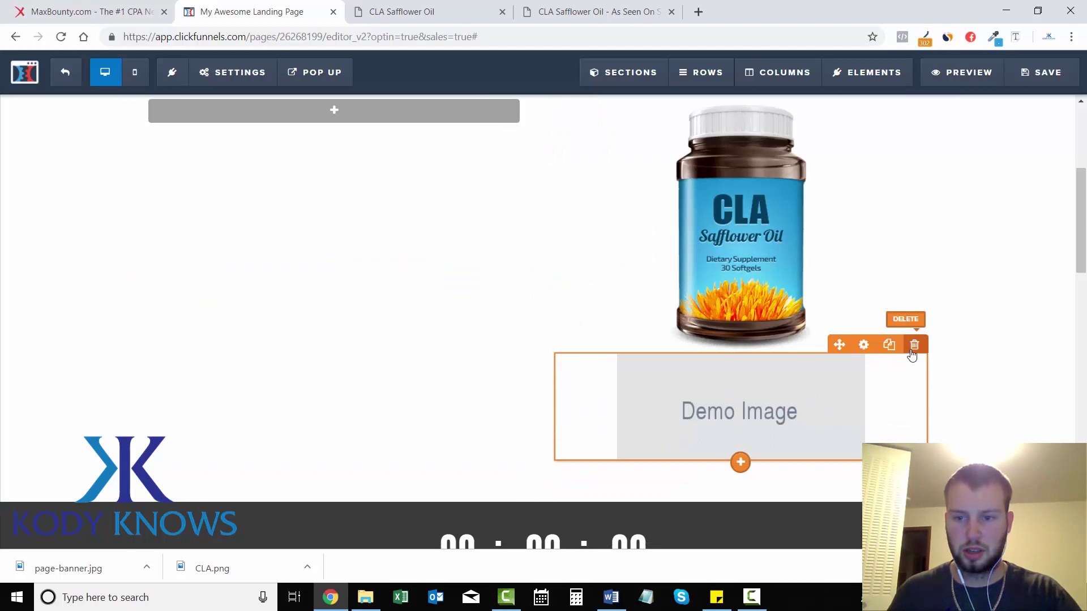
left_click(914, 344)
Add an image element to the row's empty left column and set its picture to page-banner.jpg.
left_click(613, 120)
scroll(800, 223, "up", 2)
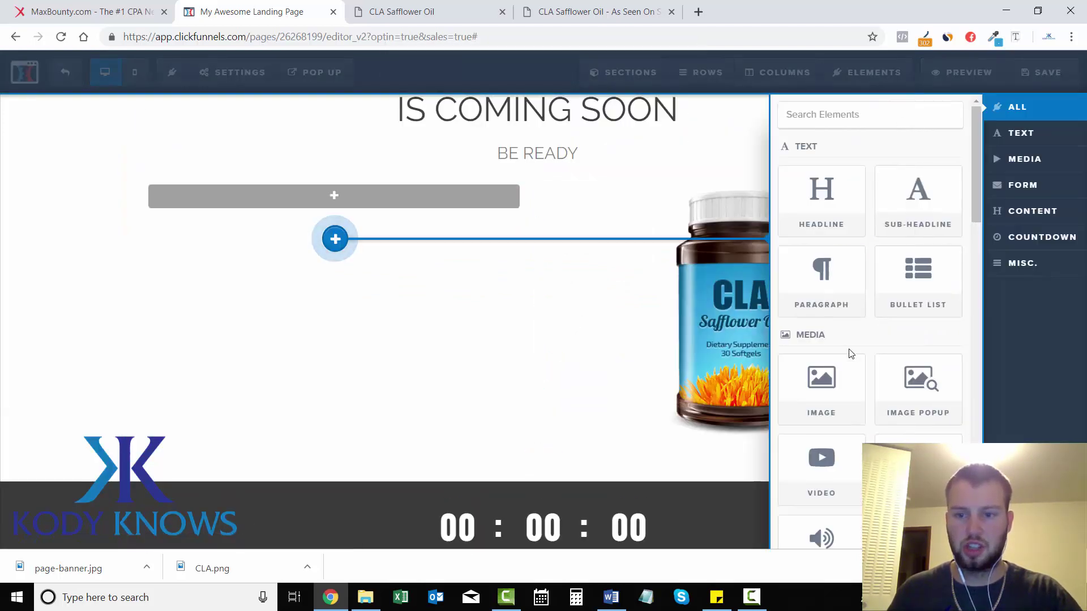
left_click(812, 376)
left_click(400, 262)
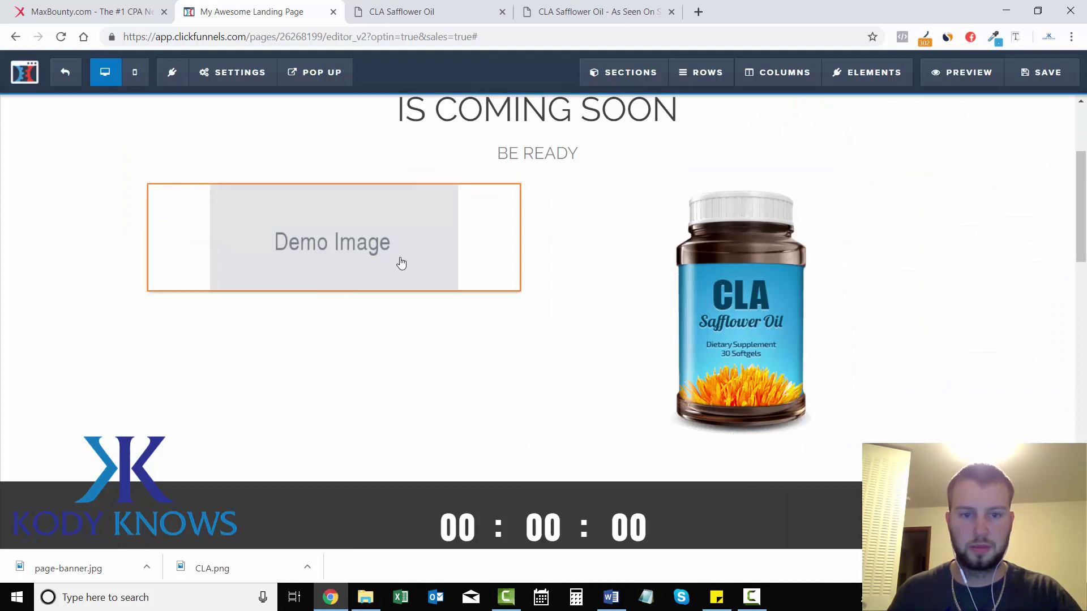
left_click(1054, 226)
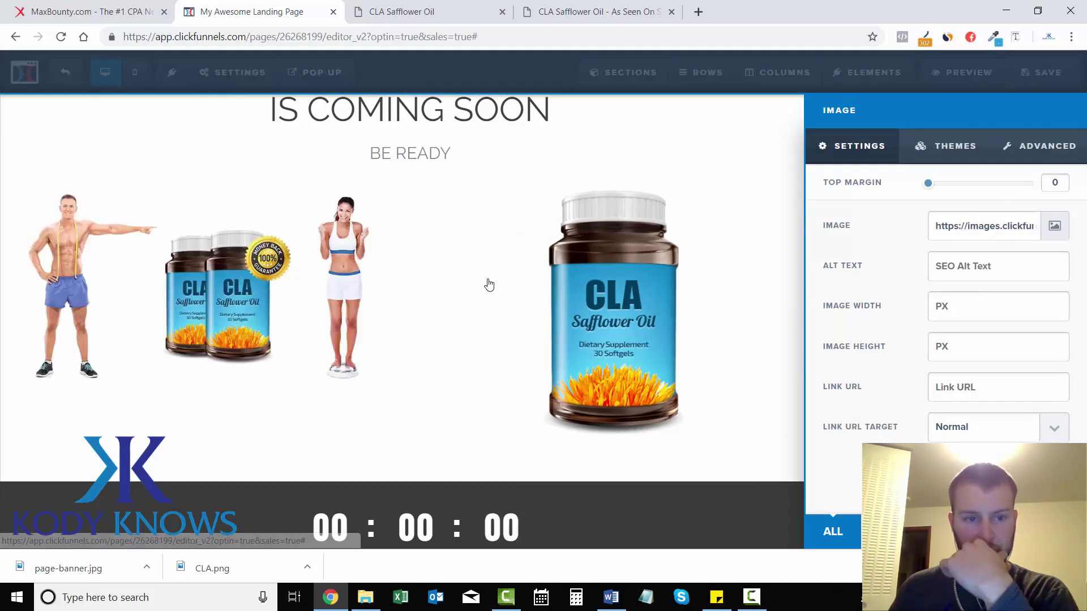
left_click(488, 295)
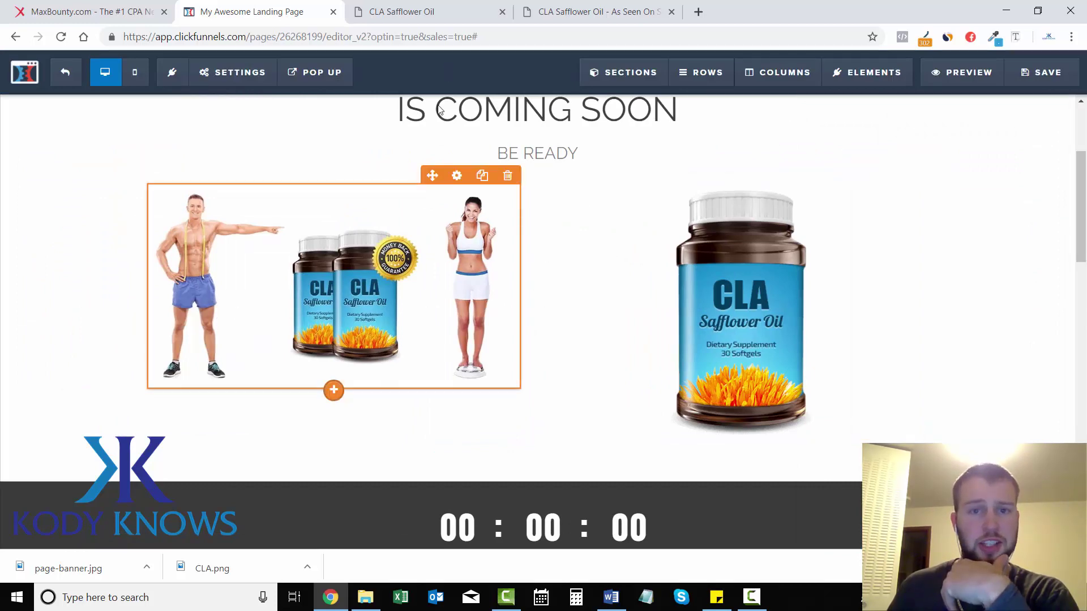
Save the picture of the woman in the black top from the free bottle section of the CLA Safflower Oil offer page.
left_click(585, 11)
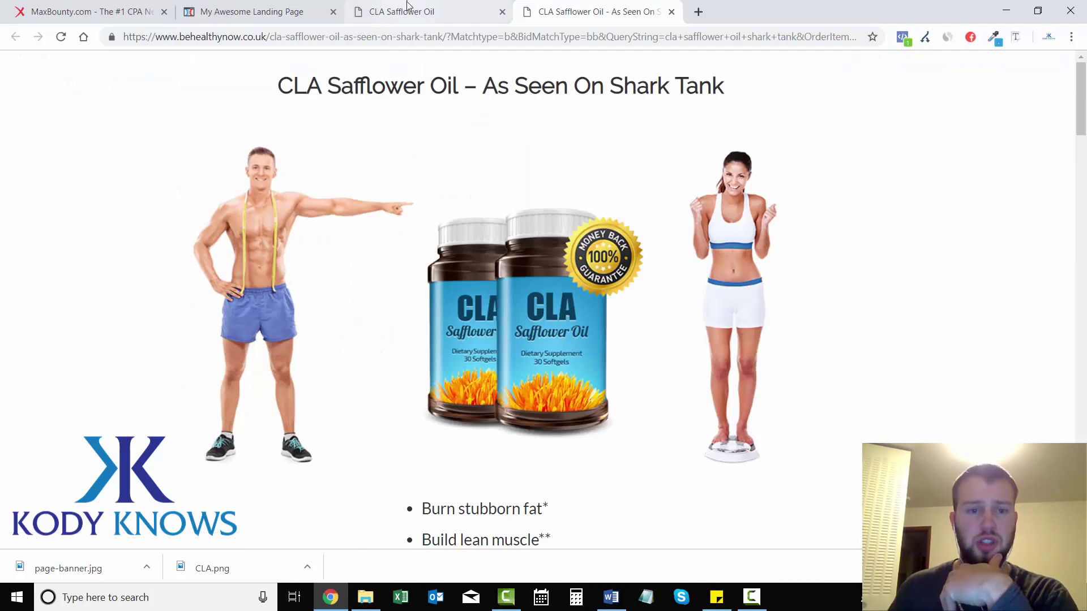
left_click(390, 13)
left_click(260, 12)
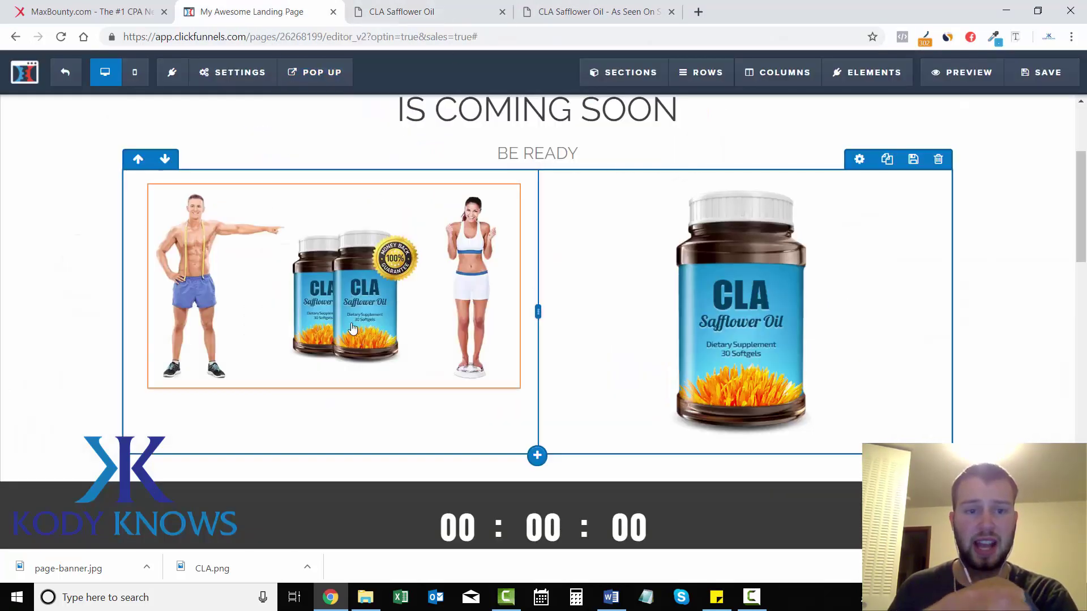
left_click(442, 13)
scroll(1085, 205, "down", 20)
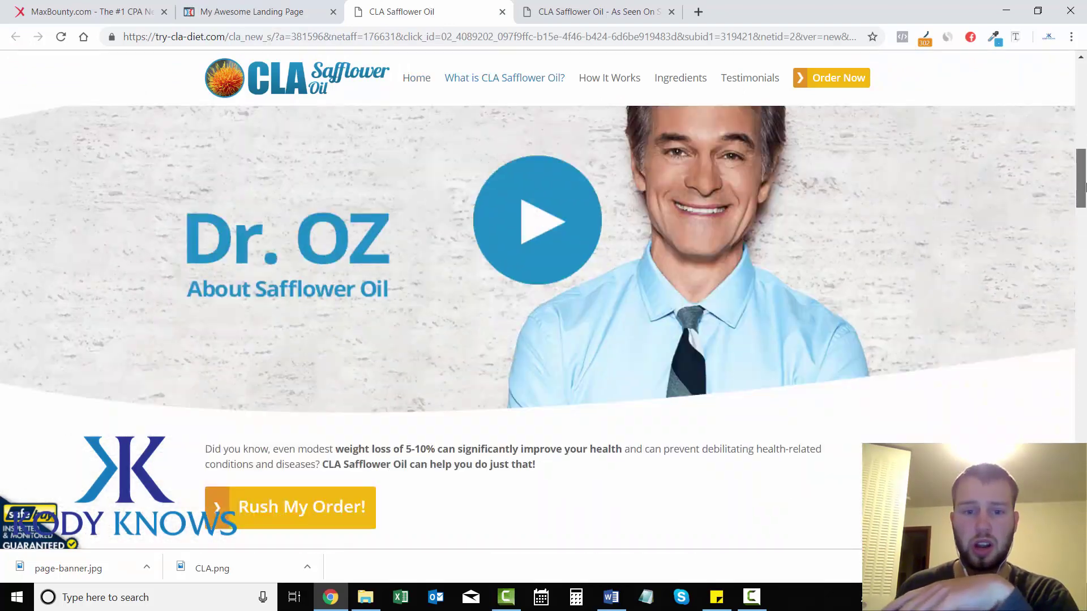
scroll(537, 317, "down", 20)
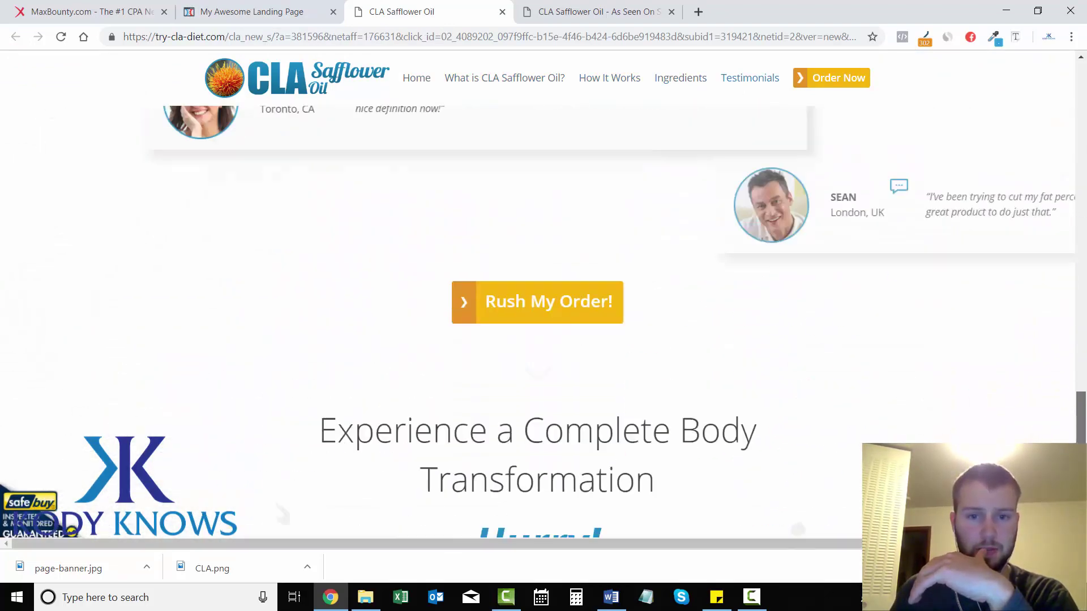
scroll(538, 328, "up", 4)
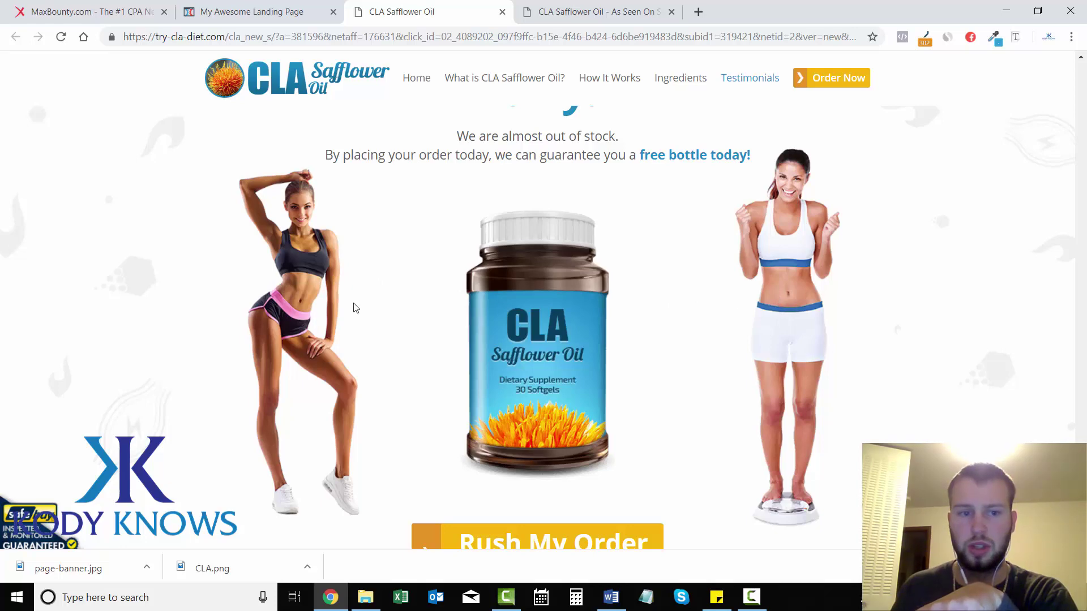
right_click(280, 290)
left_click(326, 316)
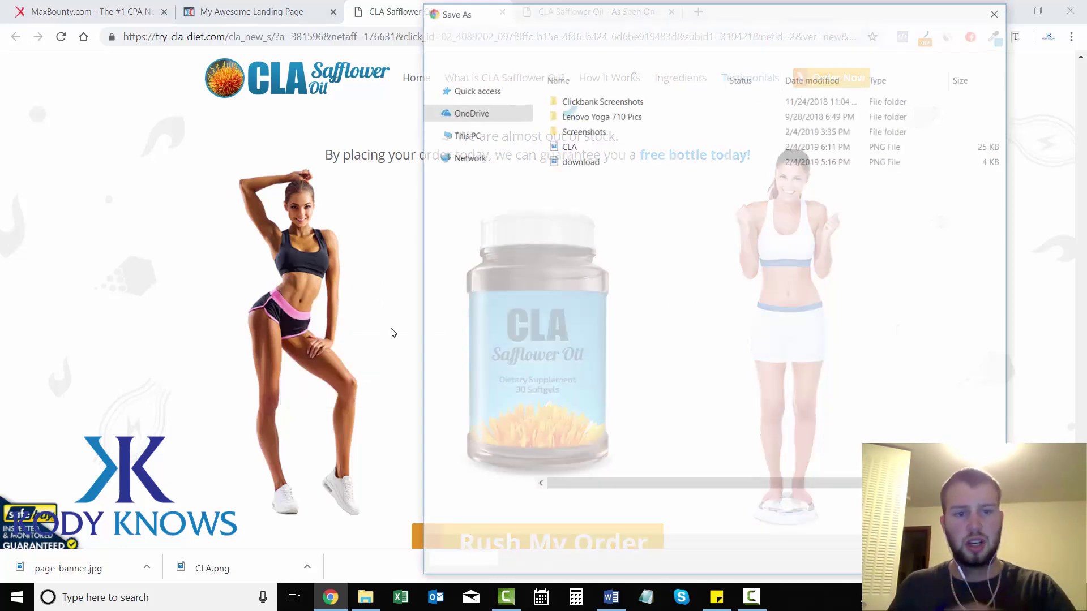
left_click(911, 562)
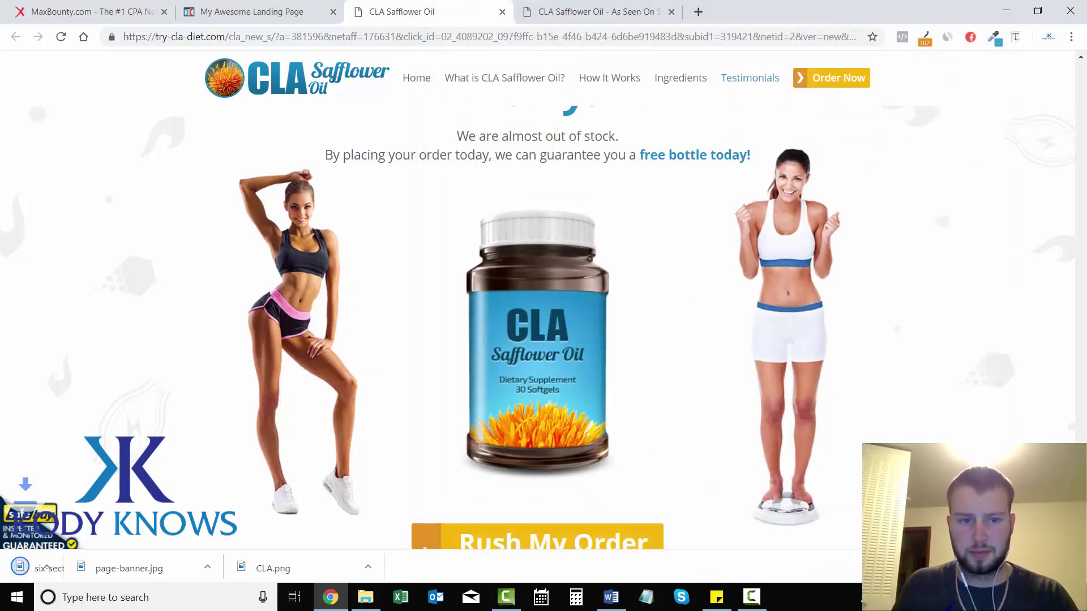
Replace the banner in the landing page's left column with a new image element showing the saved picture of the woman.
left_click(252, 11)
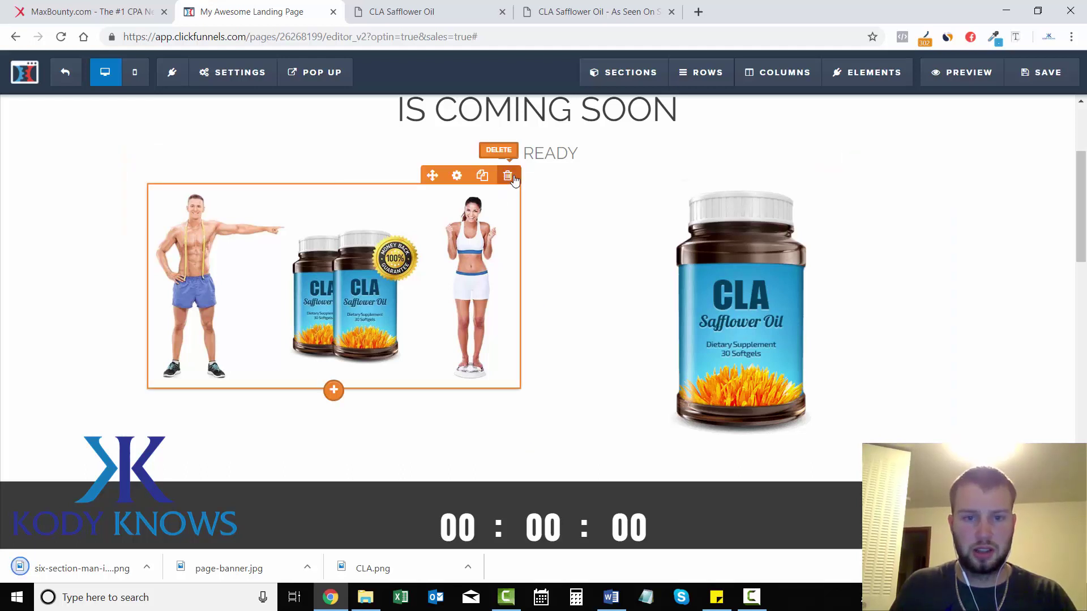
left_click(512, 177)
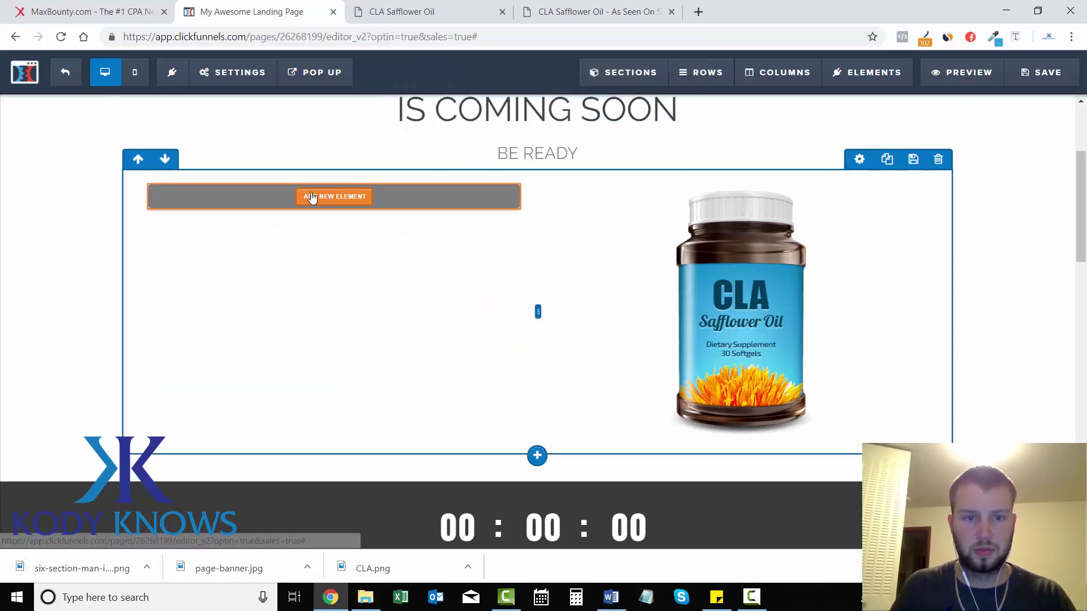
left_click(314, 202)
left_click(841, 372)
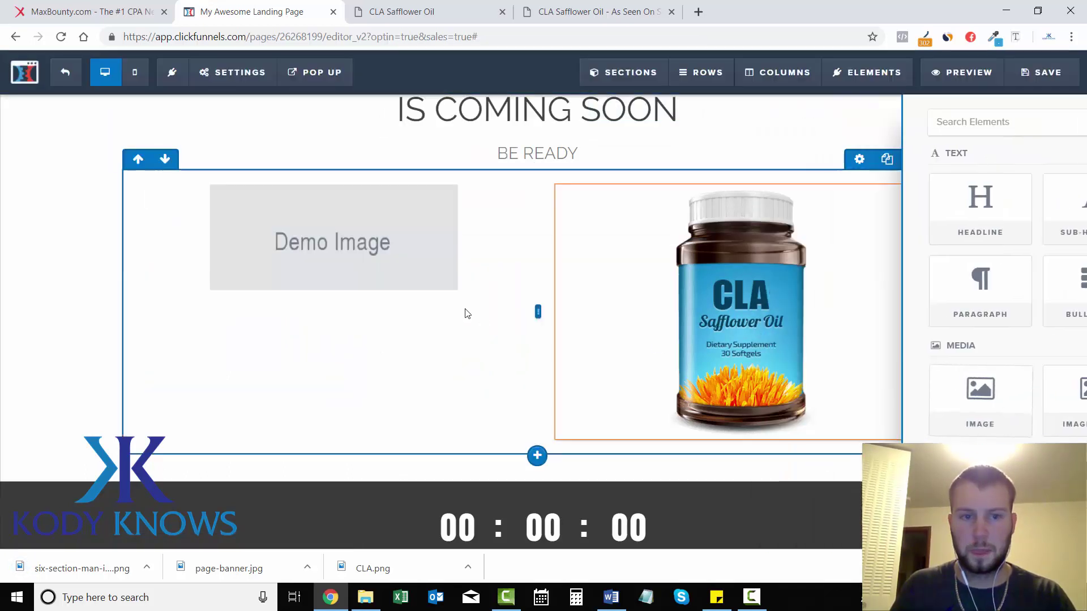
left_click(424, 271)
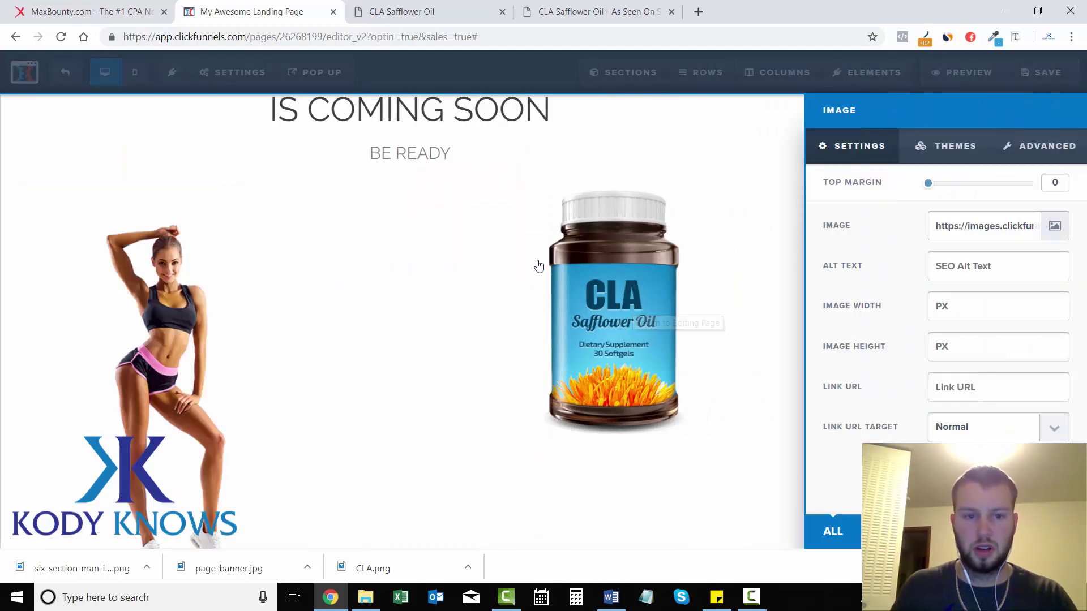
left_click(538, 347)
Check the CLA bottle's image width setting and compare its size with the woman's picture.
left_click(679, 306)
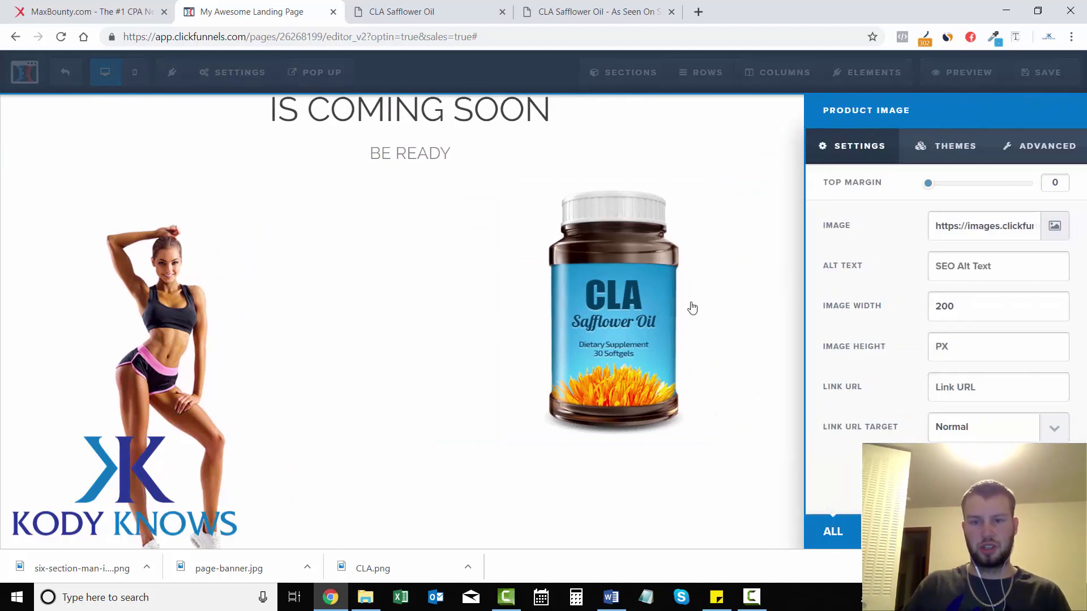
left_click(364, 308)
scroll(1070, 272, "down", 1)
scroll(538, 317, "up", 1)
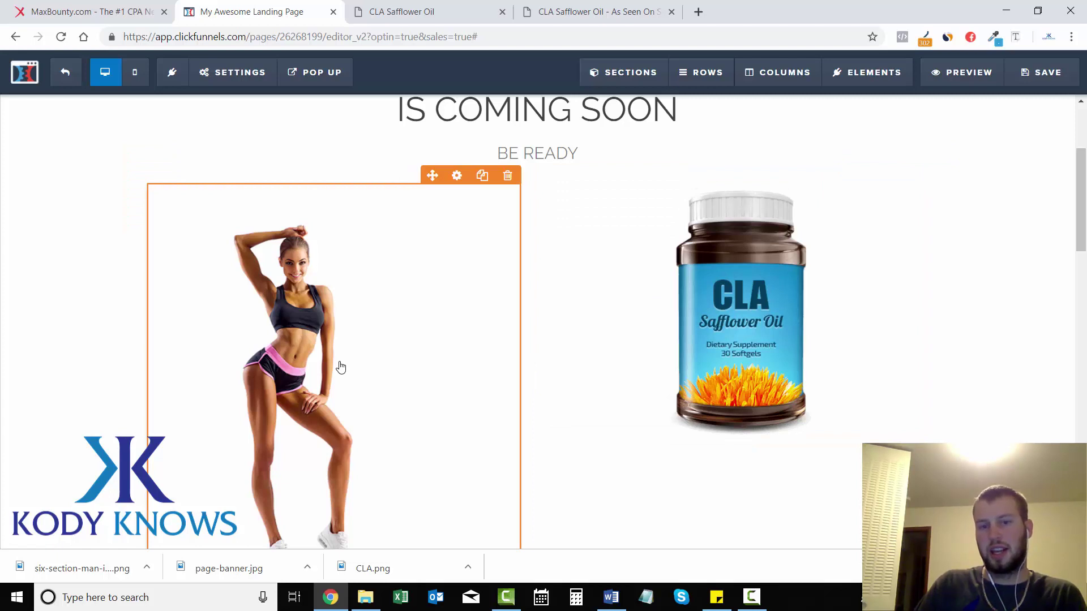
left_click_drag(1083, 239, 1083, 255)
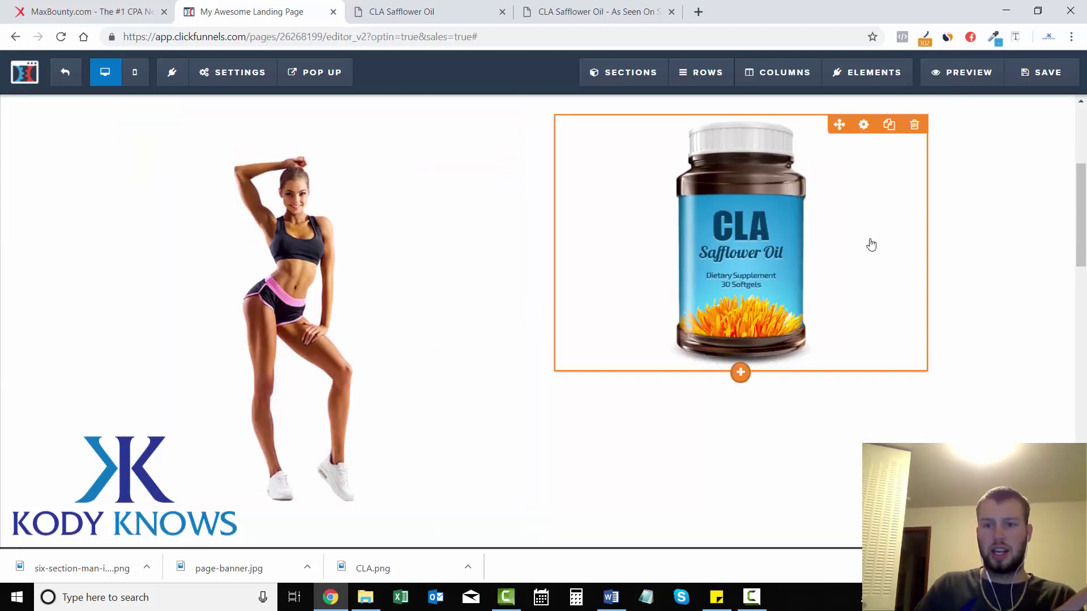
left_click(773, 204)
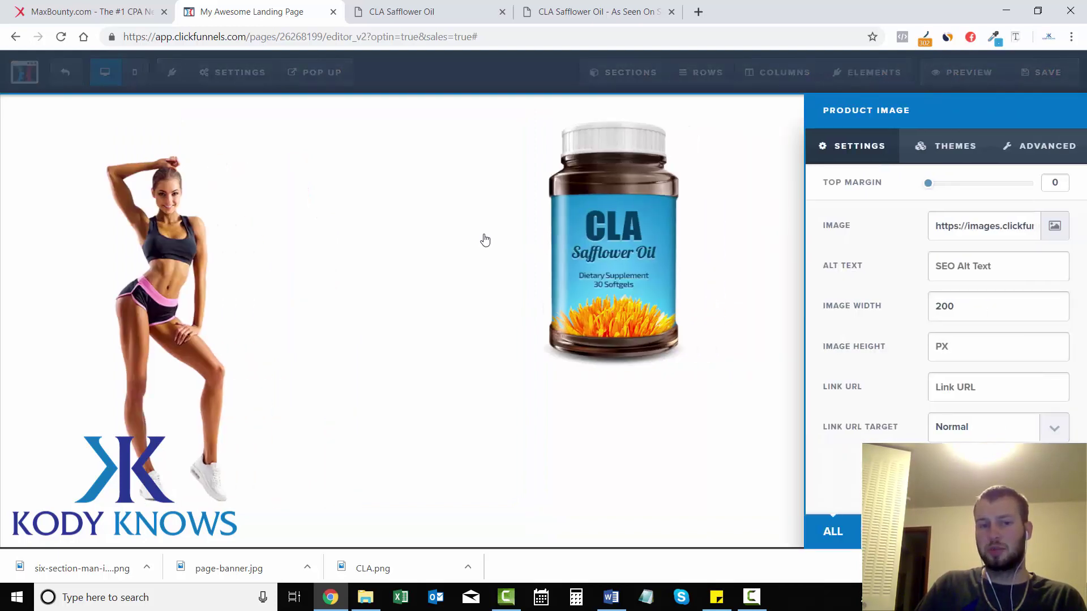
left_click(483, 238)
Set the image width of the woman's picture to 300 px, trying 250 px as an alternative.
left_click(321, 284)
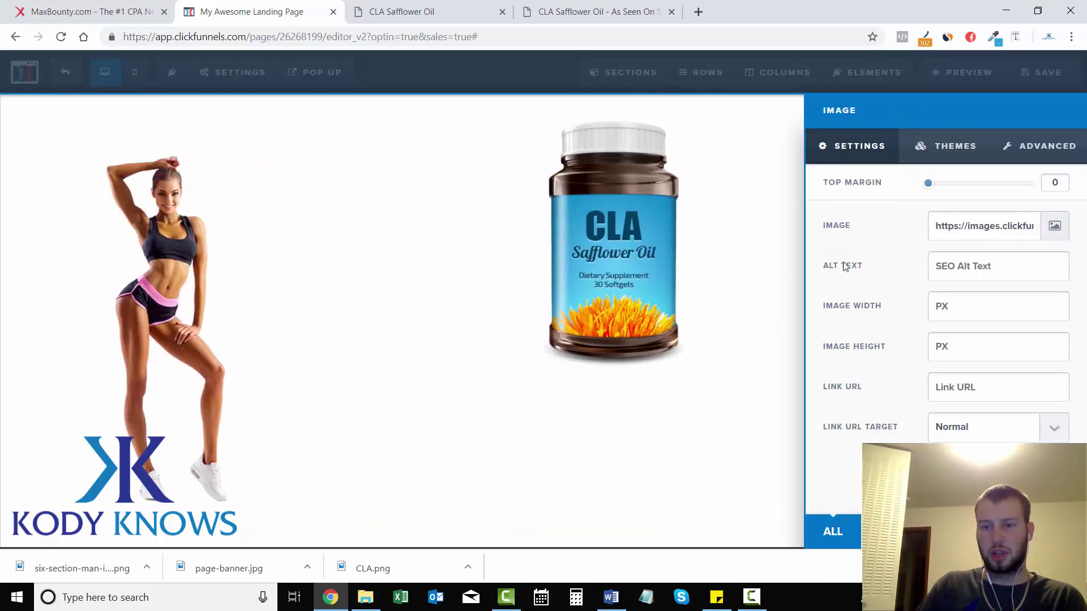
type("300")
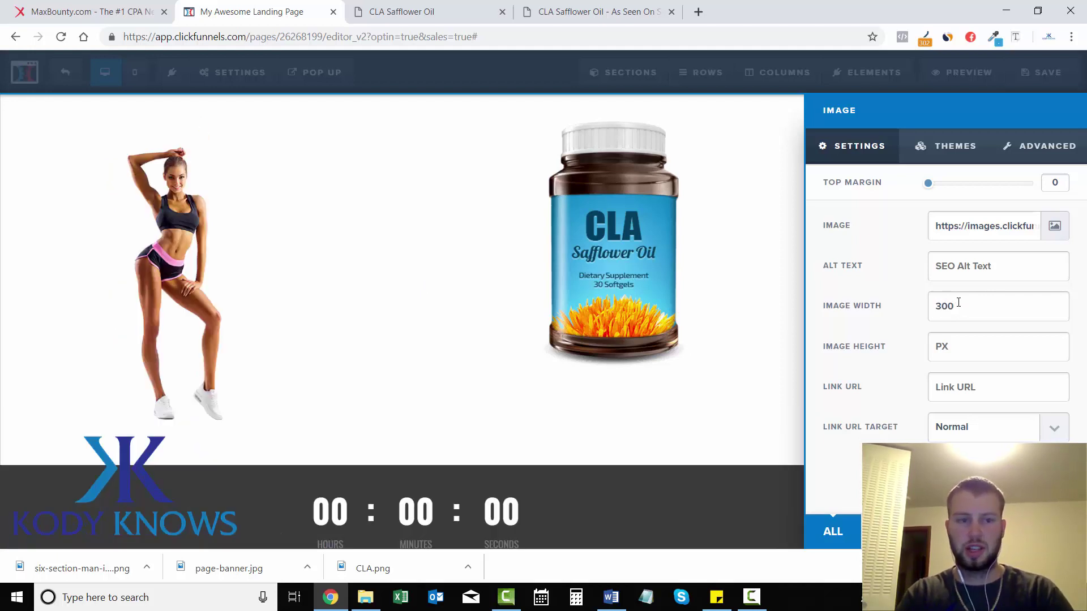
key("BackSpace")
key("BackSpace")
key("BackSpace")
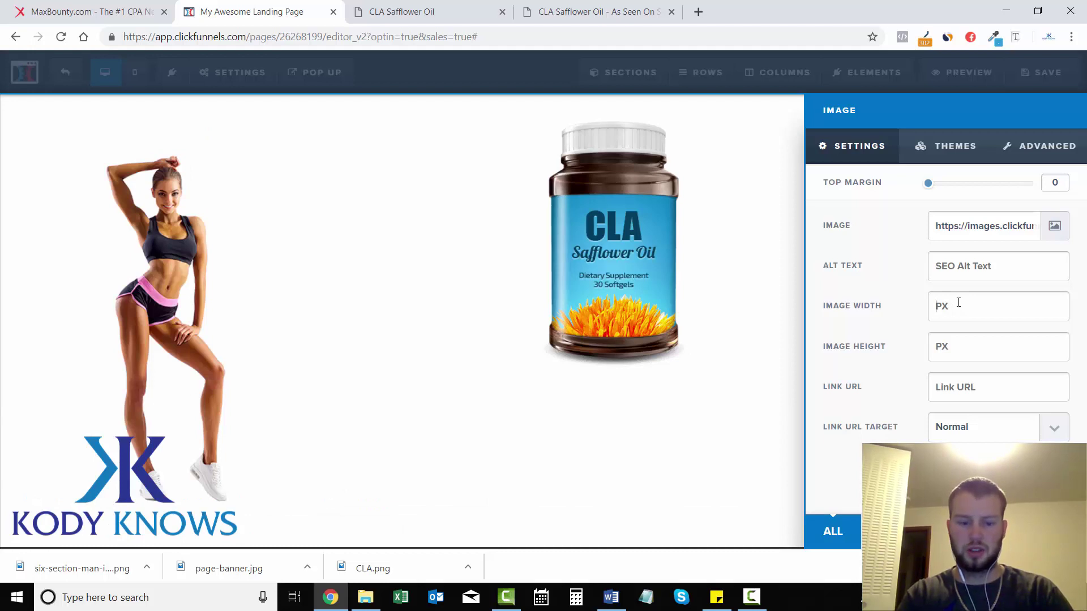
type("250")
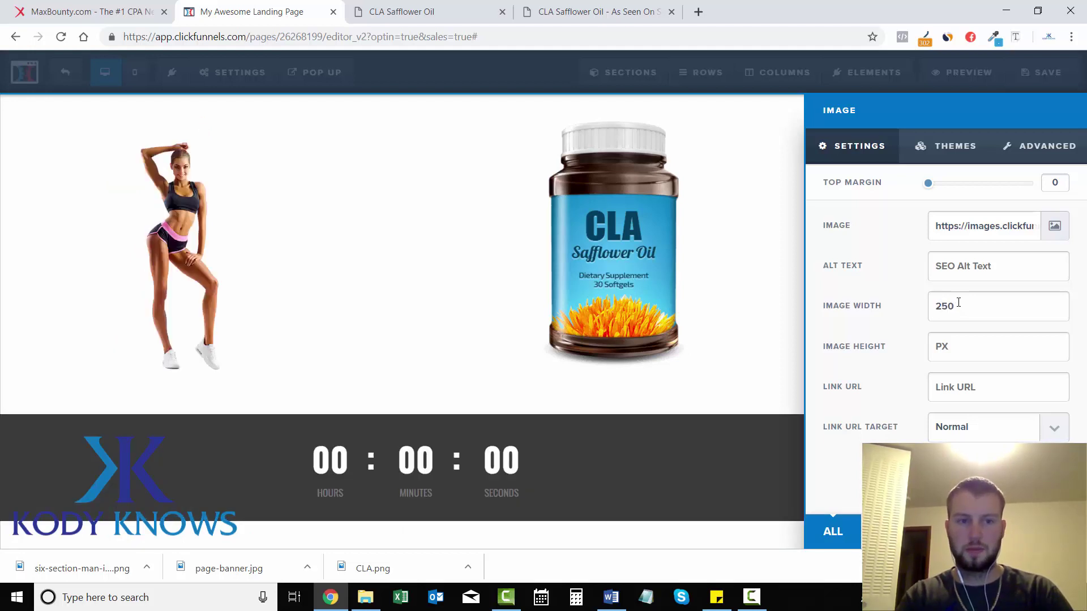
key("BackSpace")
key("BackSpace")
key("BackSpace")
type("300")
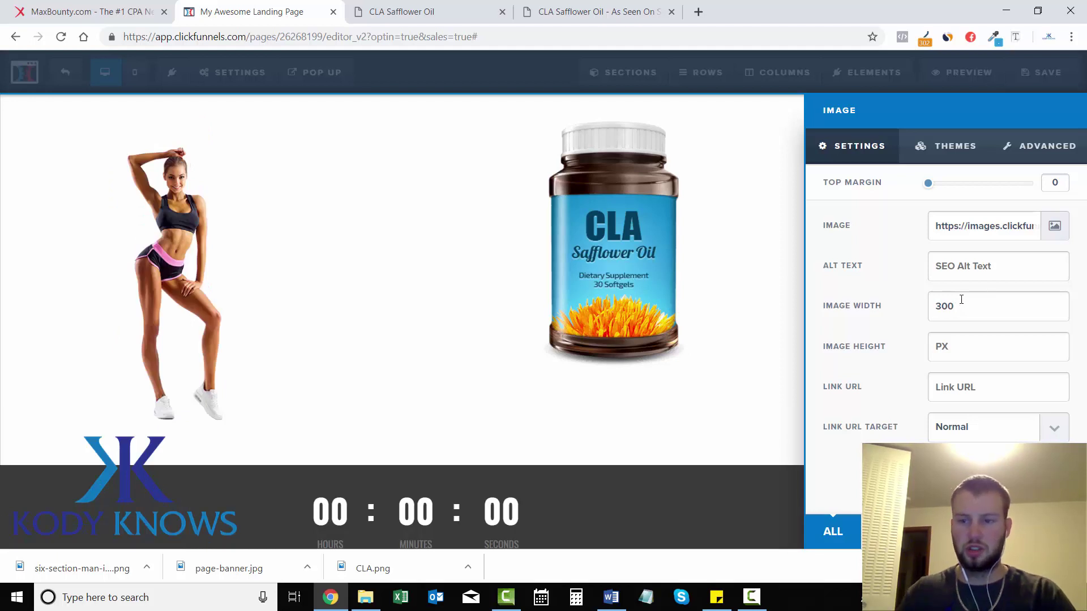
left_click(614, 338)
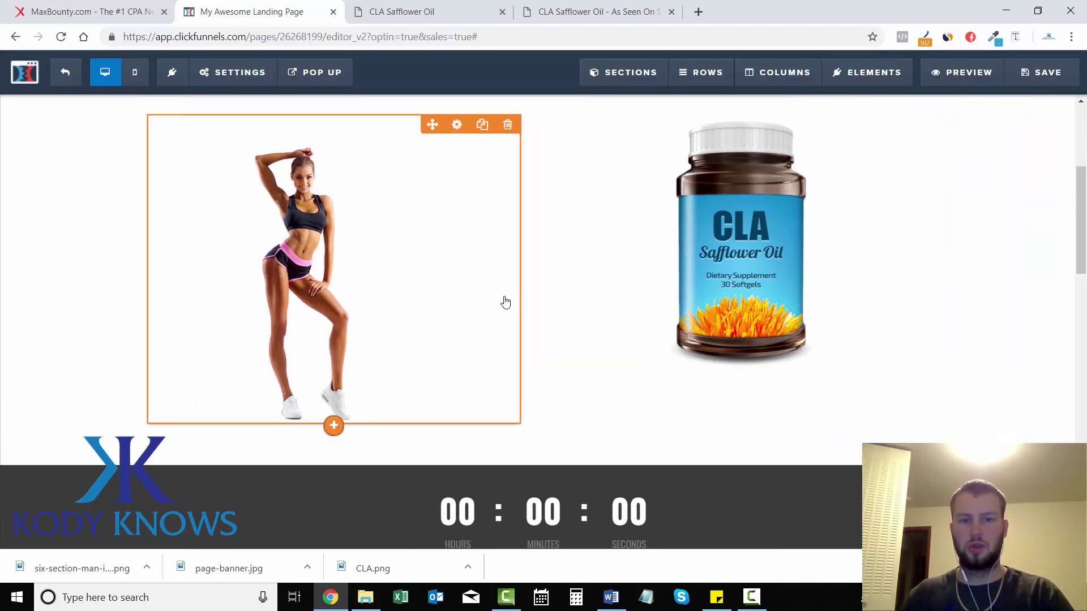
Increase the CLA bottle image's top margin so the bottle sits vertically centred beside the woman's picture.
scroll(360, 324, "up", 1)
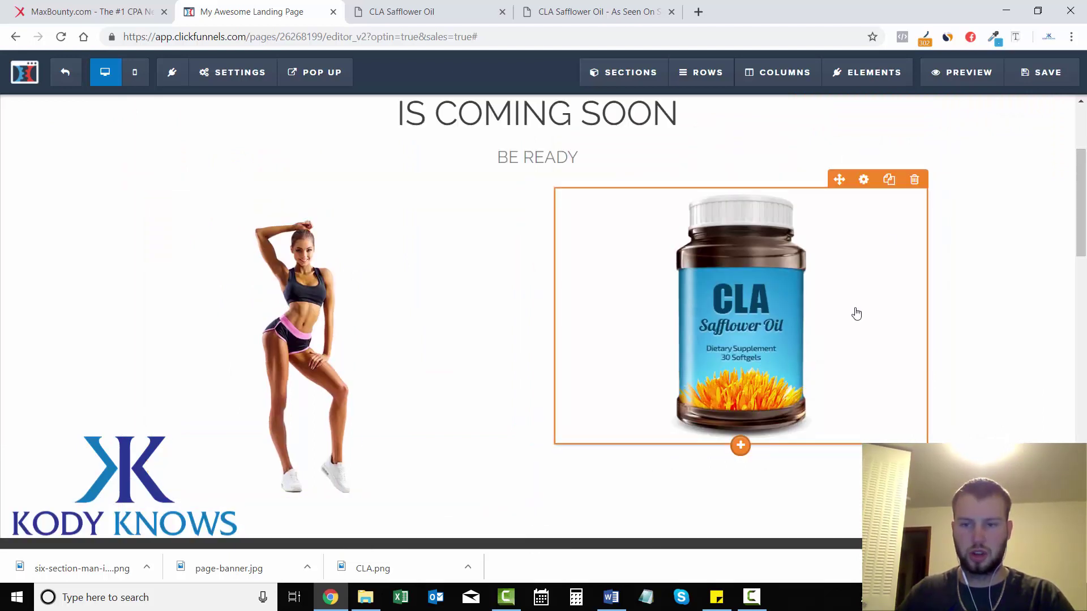
left_click(863, 179)
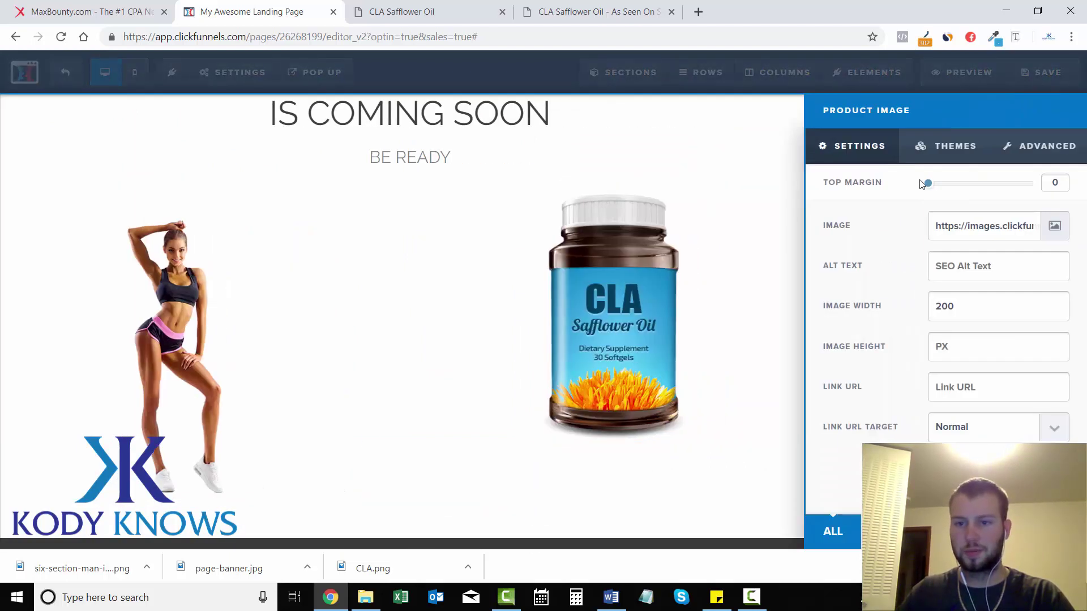
left_click_drag(956, 188, 1000, 189)
left_click(451, 194)
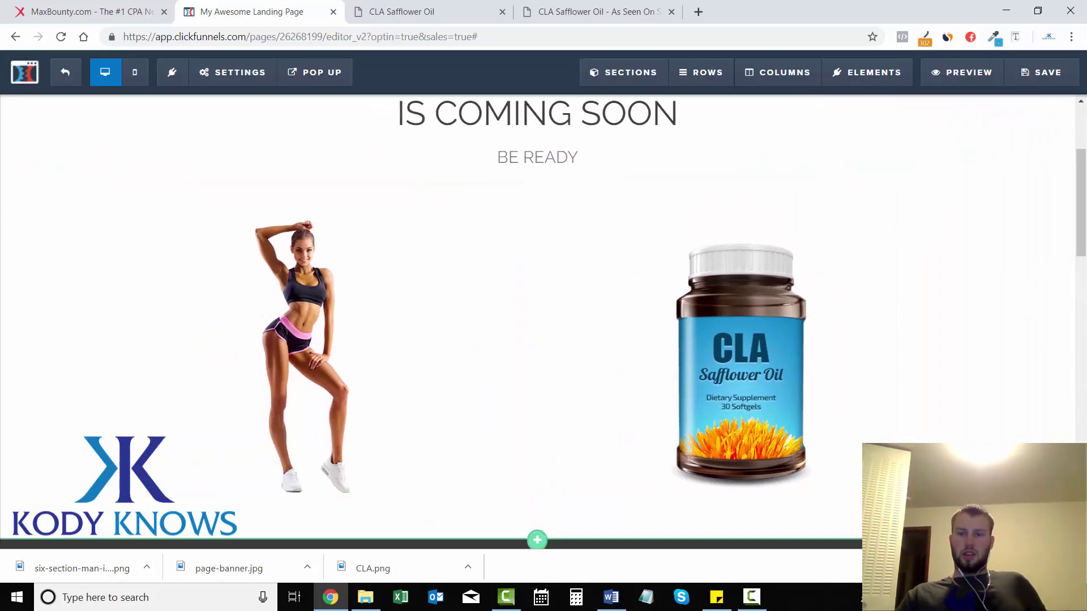
Delete the "BE READY" text line below the headlines and confirm its removal.
scroll(1023, 194, "up", 3)
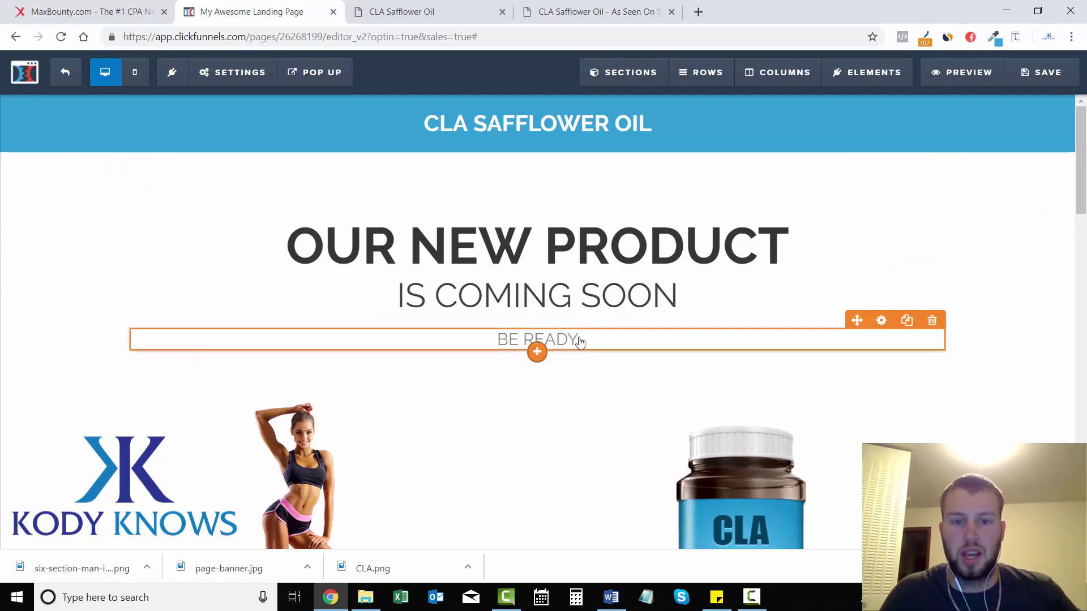
left_click(932, 320)
left_click(612, 113)
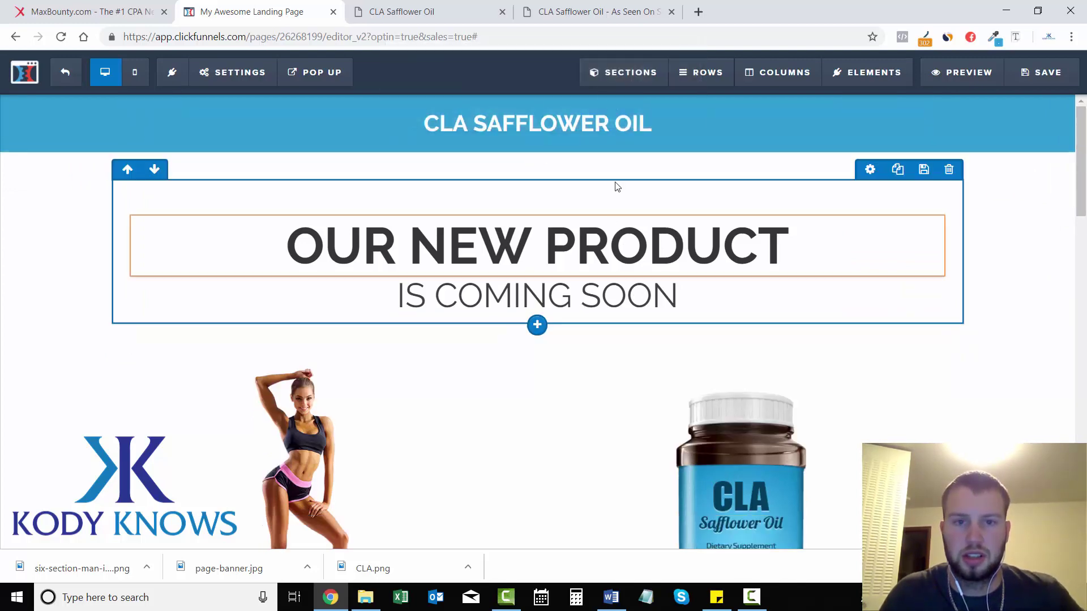
Check the competitor's As Seen On Shark Tank heading and replace the landing page's main headline with "Hottest Weight Loss Product".
left_click(542, 6)
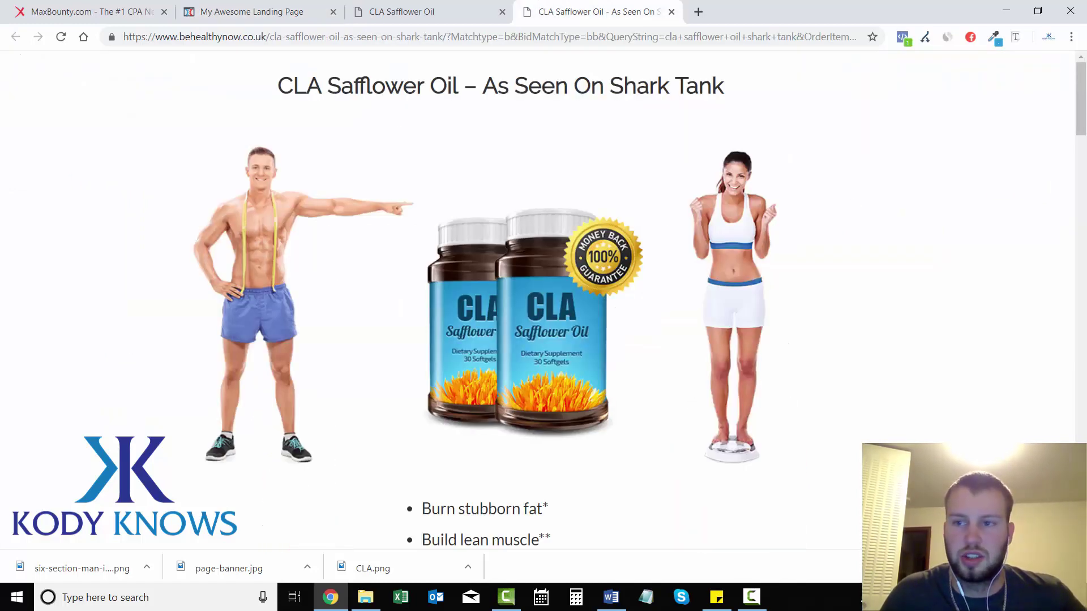
mouse_move(1085, 120)
left_mouse_down()
mouse_move(1085, 137)
mouse_move(1085, 113)
left_mouse_up()
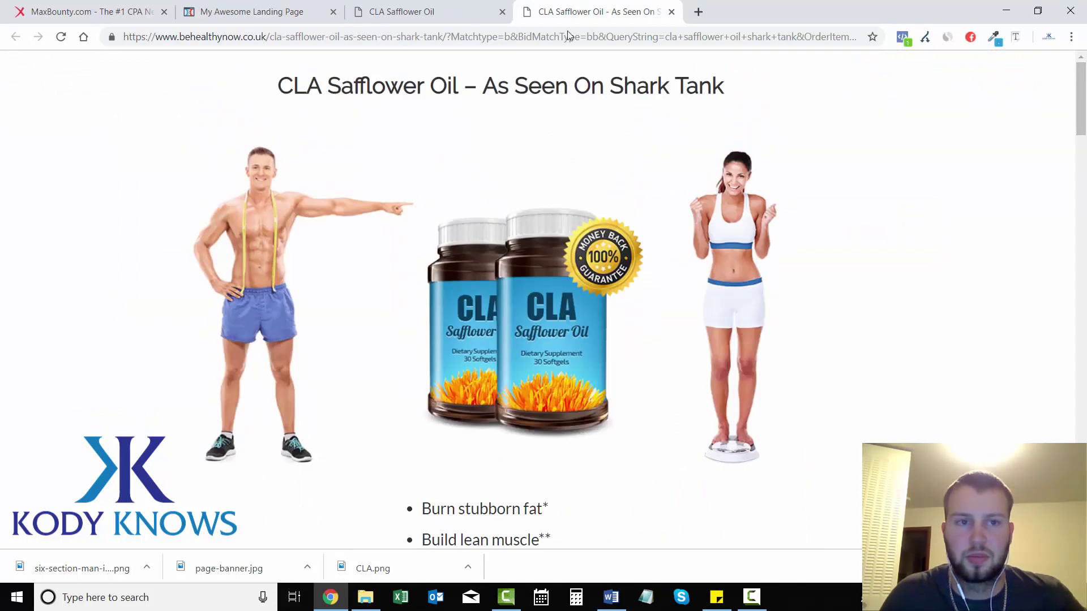
left_click(294, 11)
triple_click(584, 250)
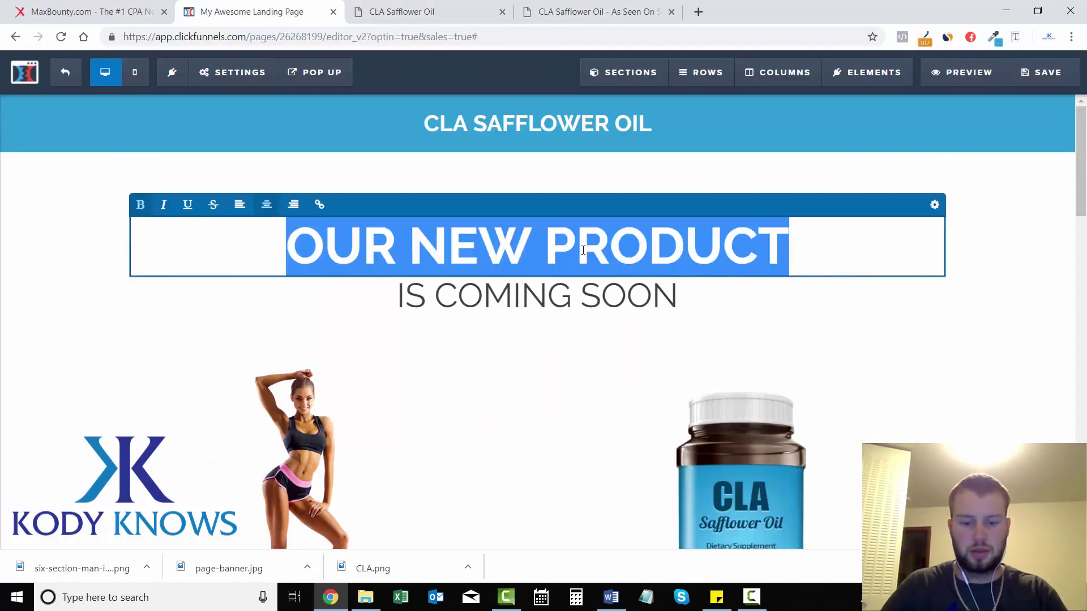
type("Hottest ")
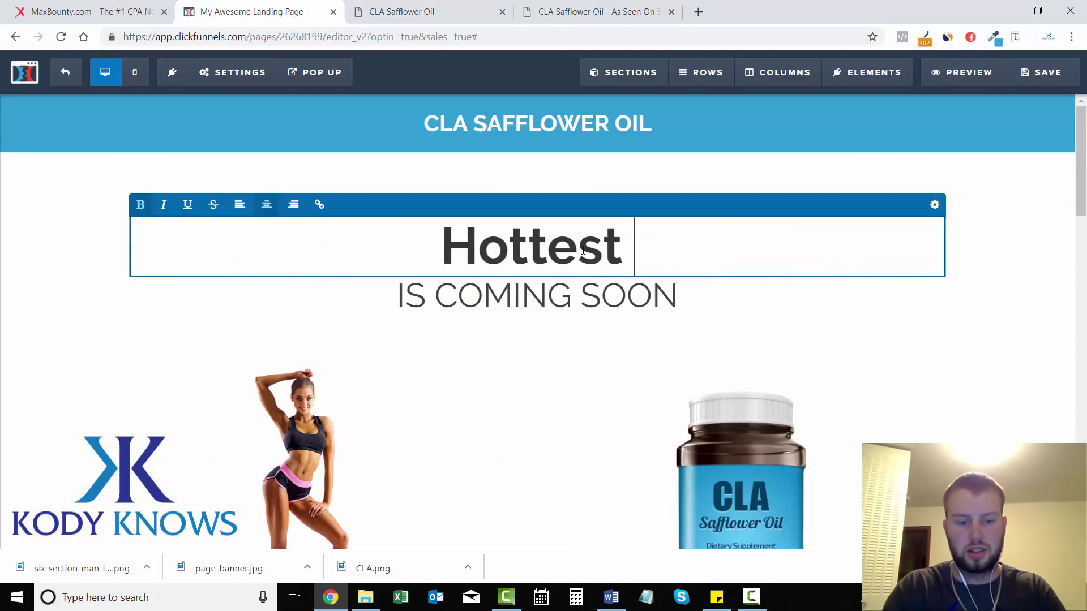
type("Weight Loss P")
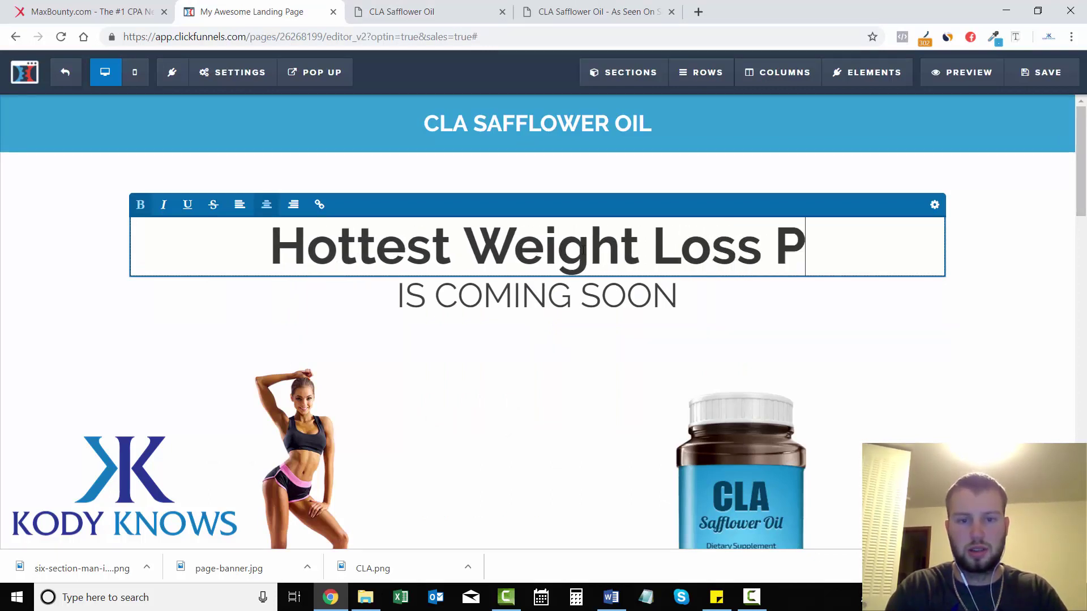
type("roduct")
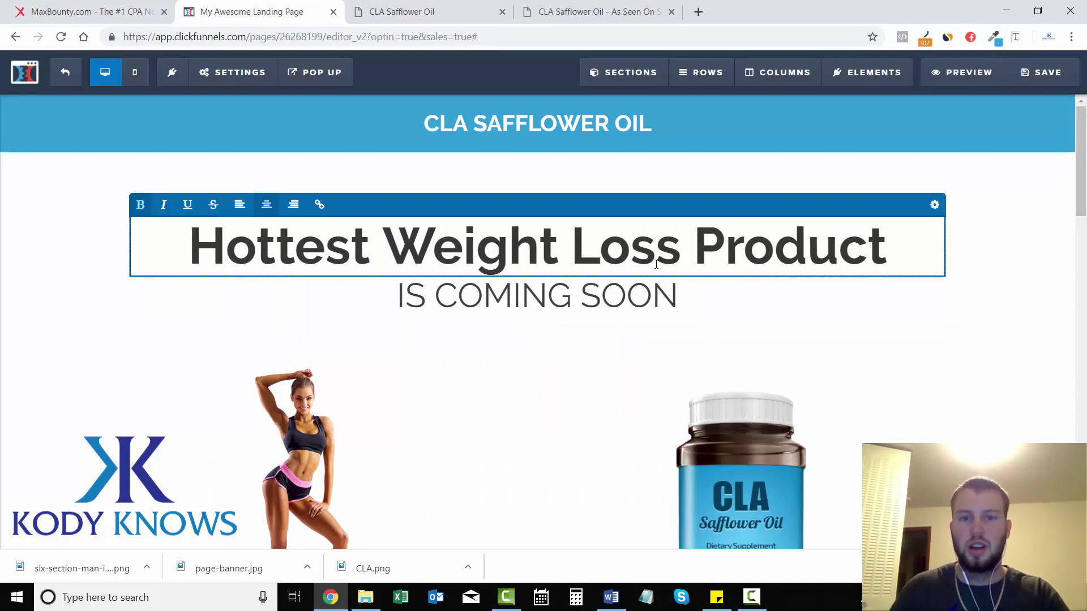
left_click(723, 352)
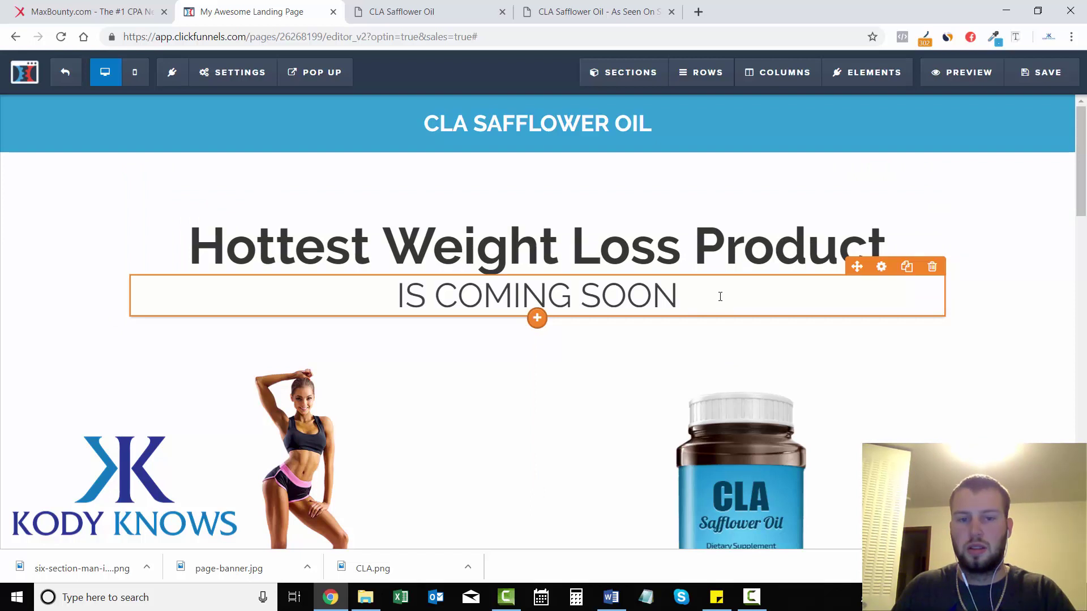
Replace the "IS COMING SOON" sub-headline with "** Available NOW **".
triple_click(720, 296)
type("Avai")
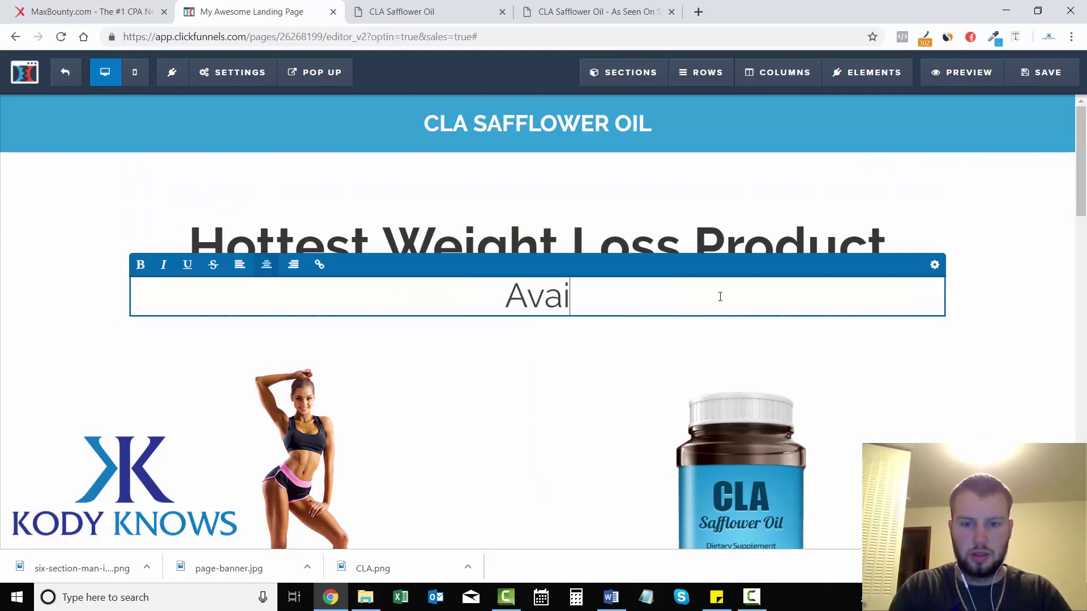
type("lable NOW")
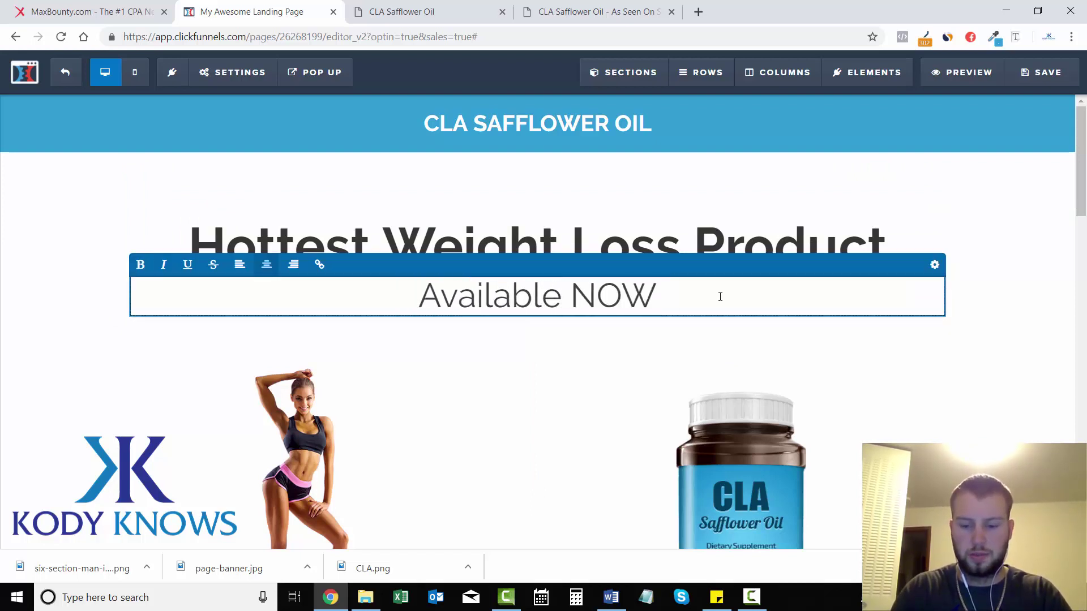
type(" **")
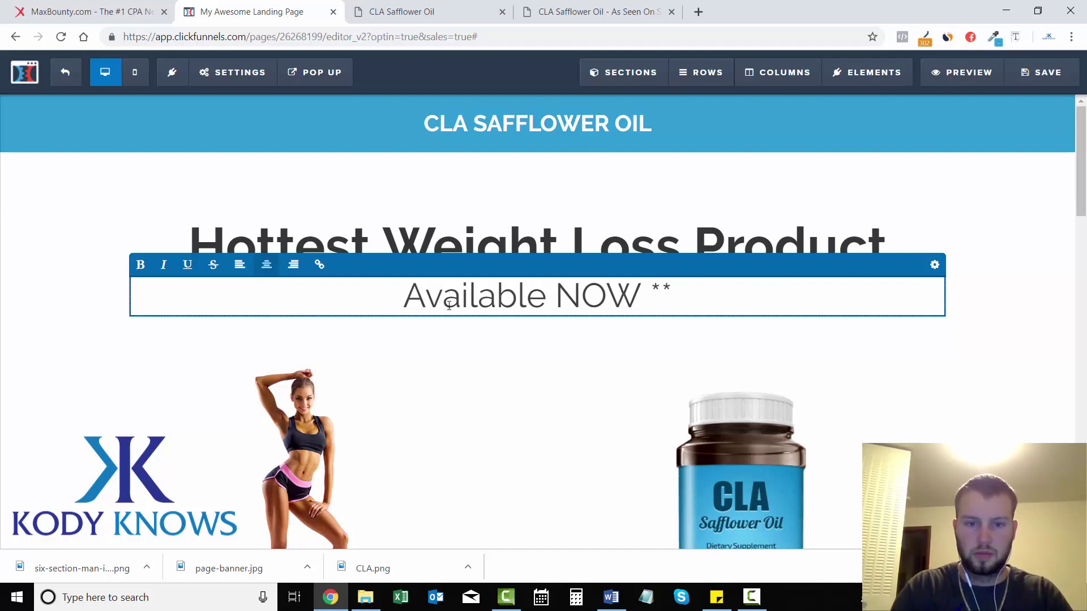
left_click(402, 300)
type("**")
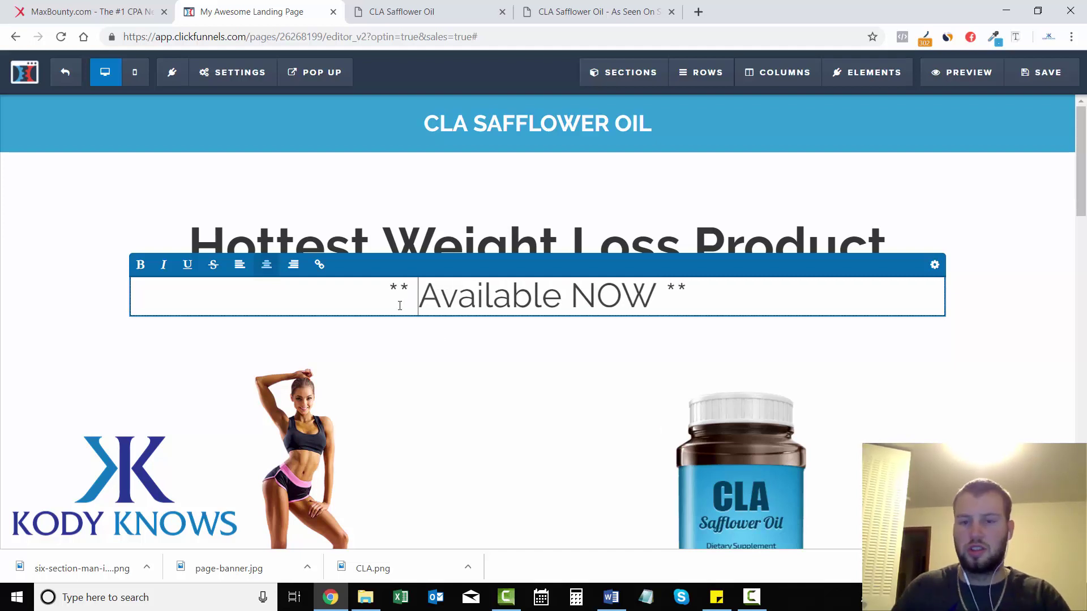
left_click(1026, 372)
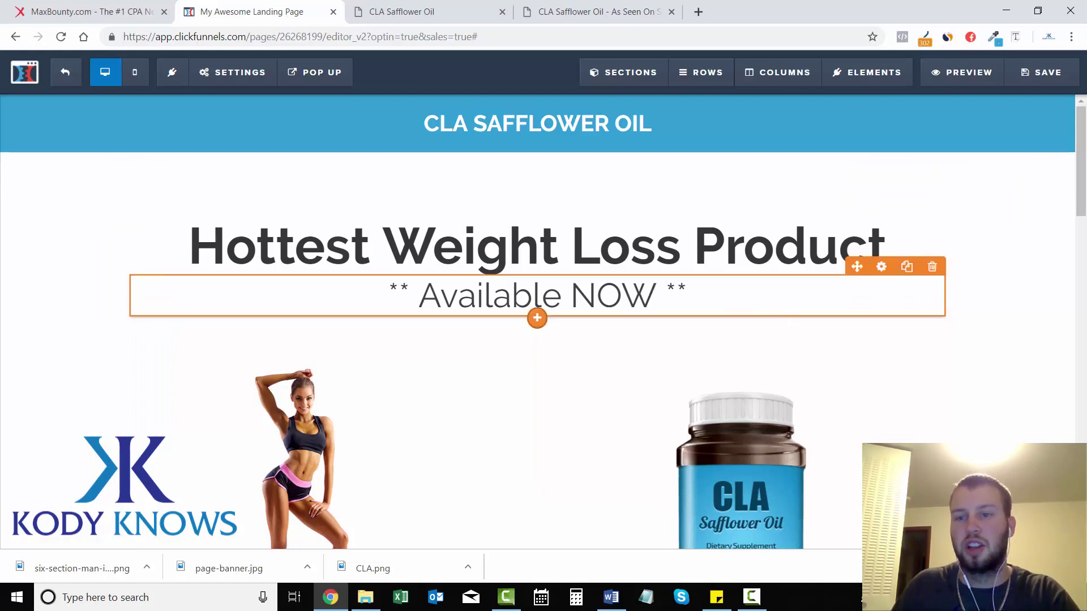
Review the existing countdown's end date, time and expire action settings in the dark band below the images.
scroll(388, 323, "down", 2)
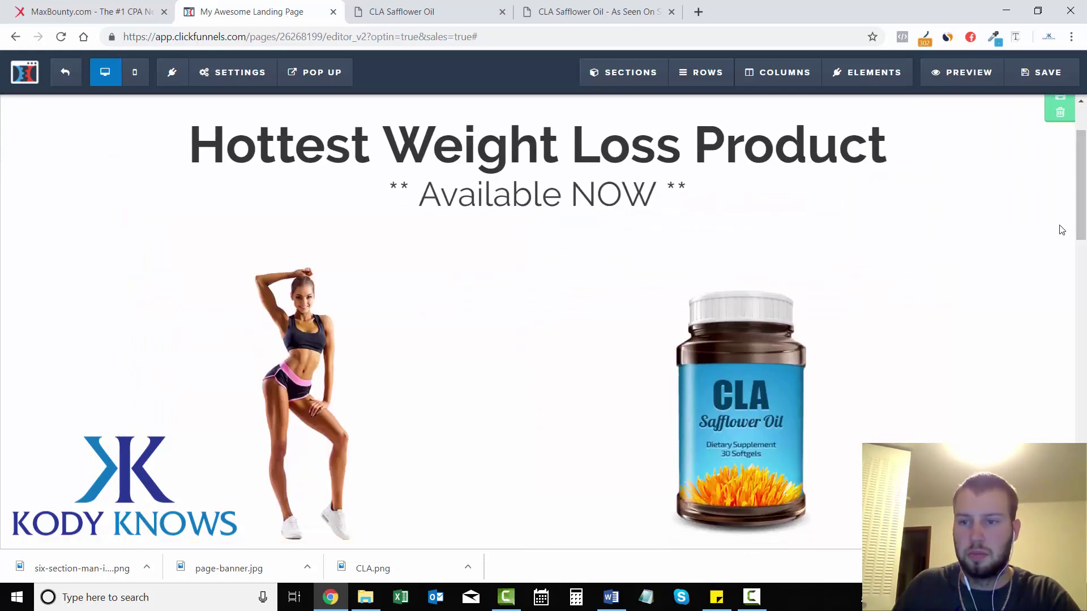
scroll(1061, 230, "down", 2)
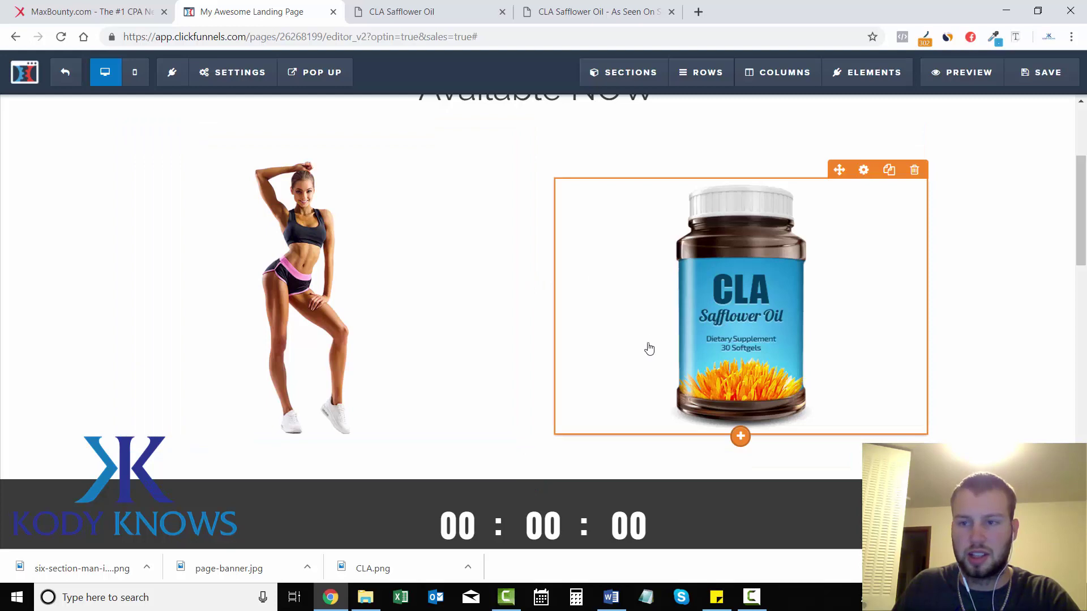
left_click_drag(1077, 178, 1077, 130)
scroll(1083, 140, "down", 7)
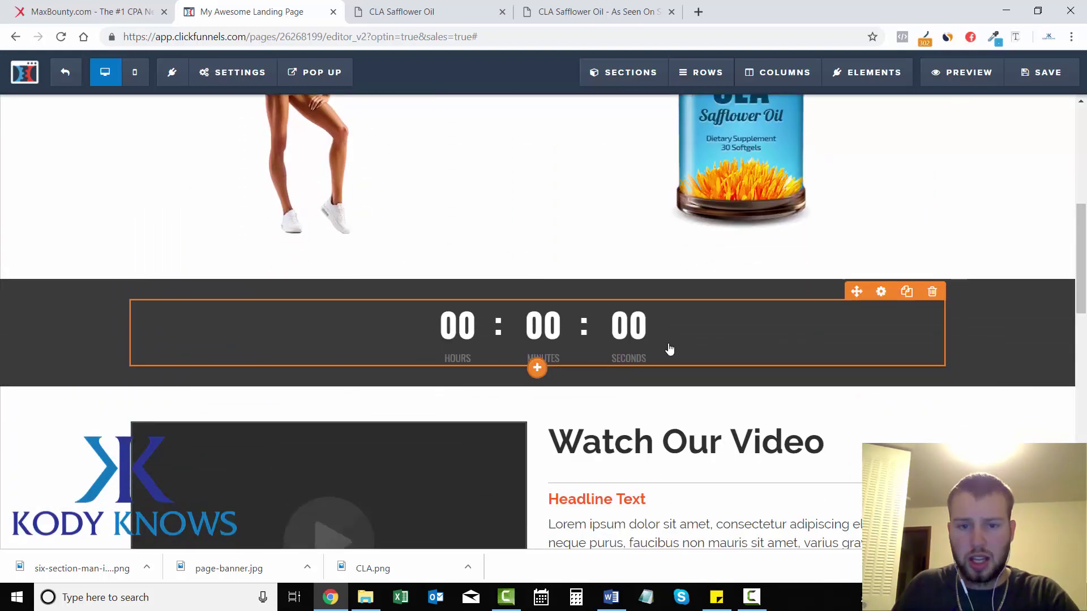
left_click(879, 299)
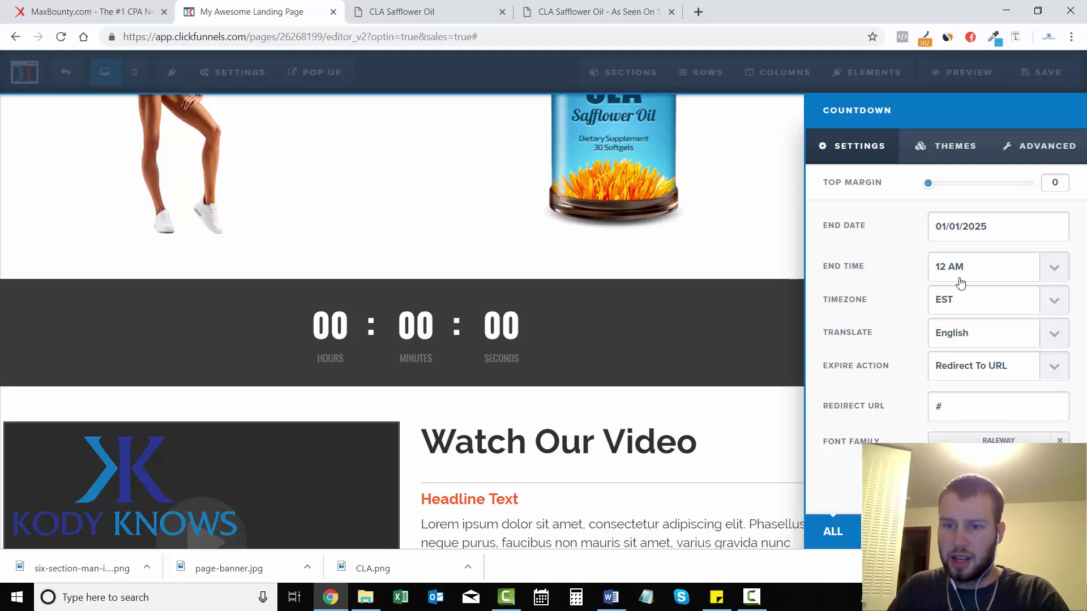
left_click(646, 285)
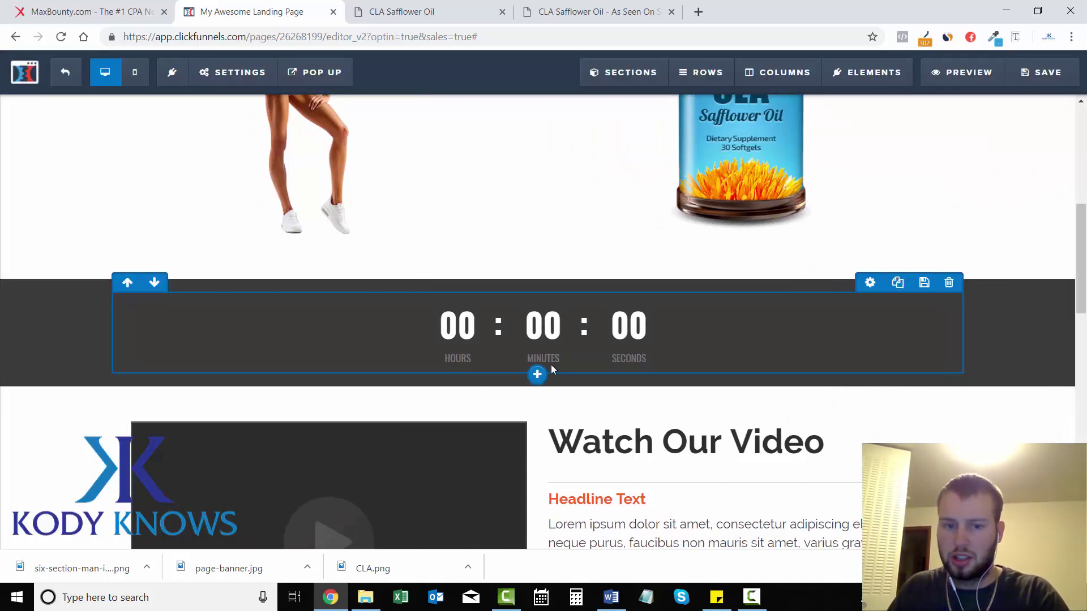
Add a Minute Timer element below the existing countdown in the dark band.
left_click(537, 367)
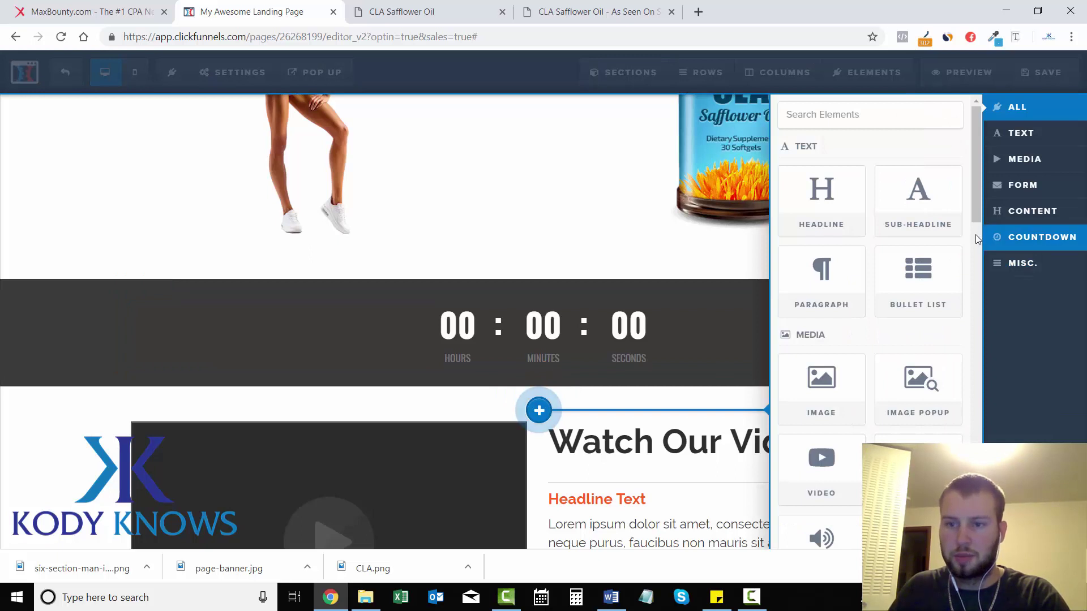
left_click_drag(974, 222, 972, 393)
right_click(980, 356)
left_click(979, 335)
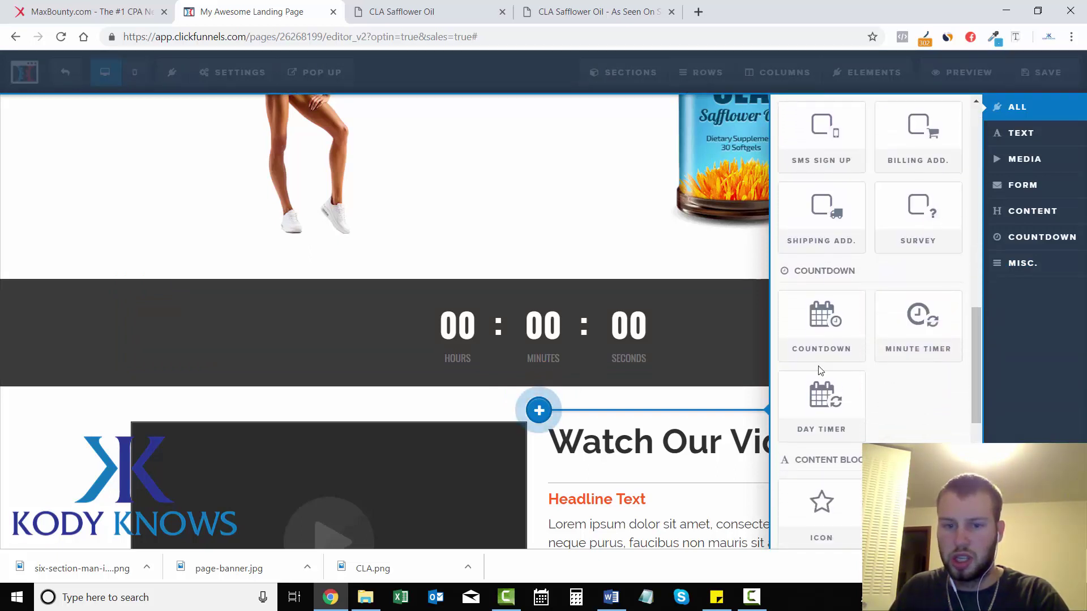
left_click(918, 331)
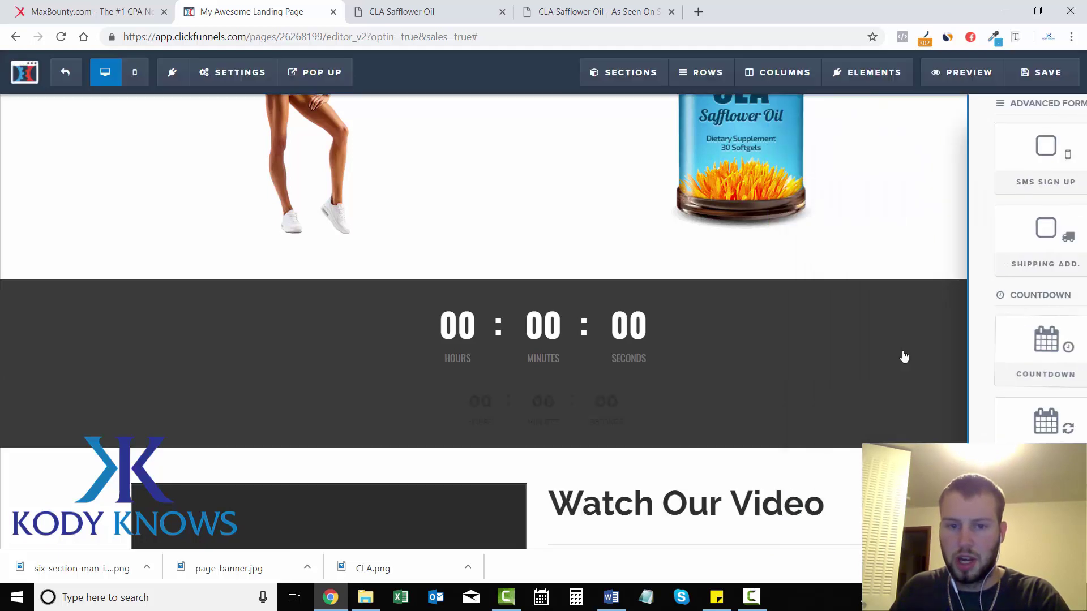
Set the new minute timer to 25 minutes and check its expire action options, keeping Redirect To URL.
left_click(634, 406)
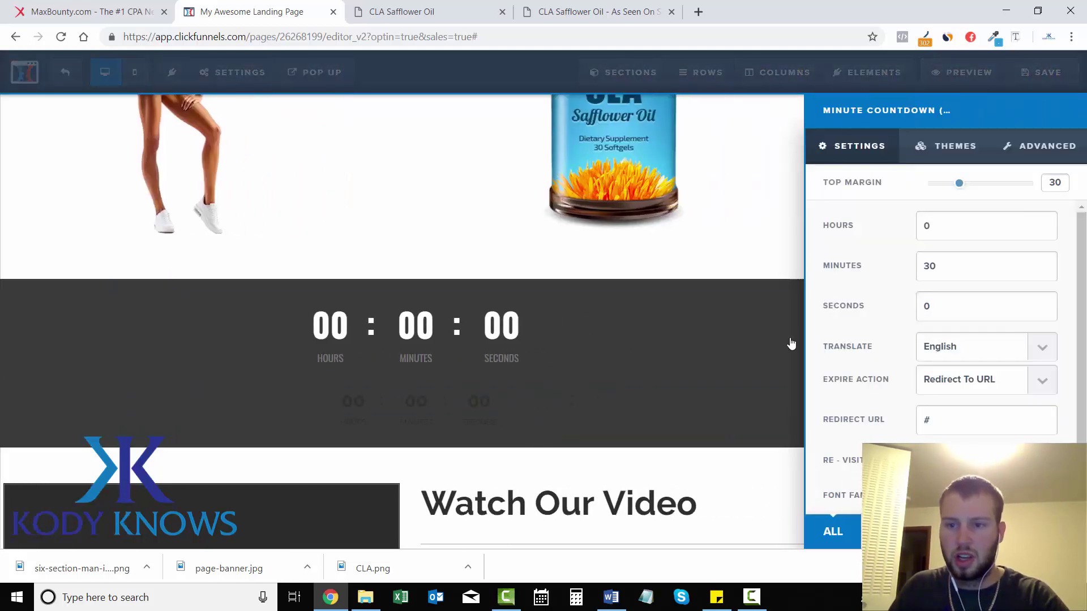
double_click(947, 271)
type("25")
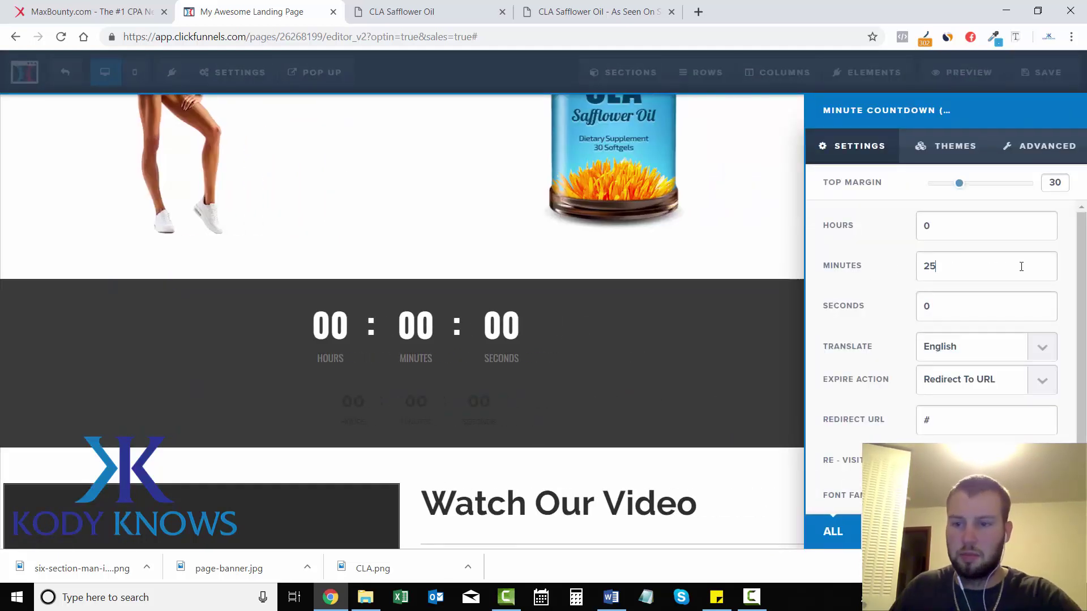
scroll(906, 348, "down", 1)
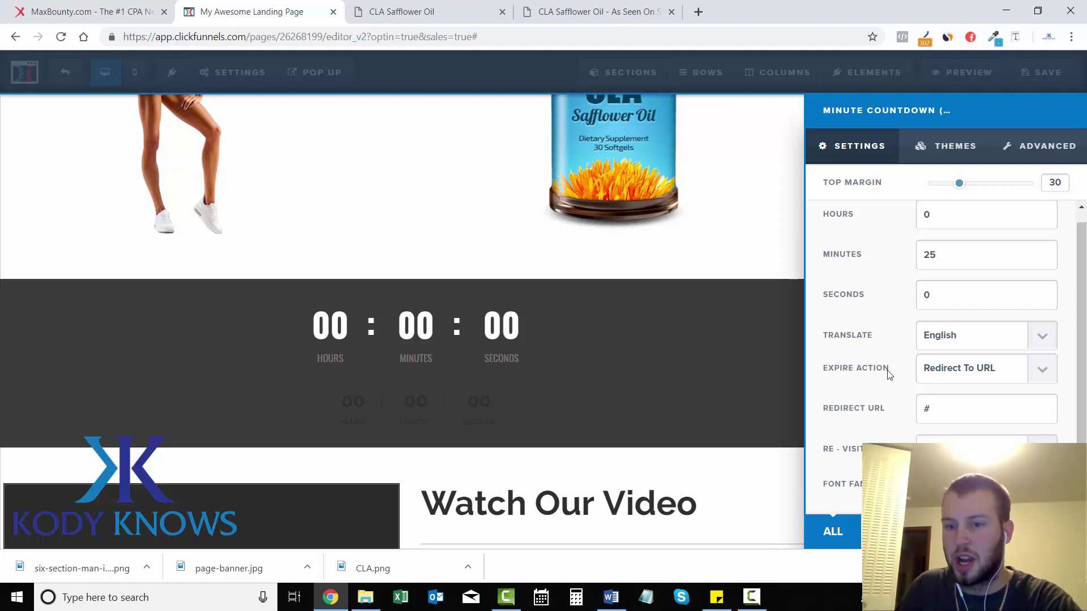
left_click(1035, 383)
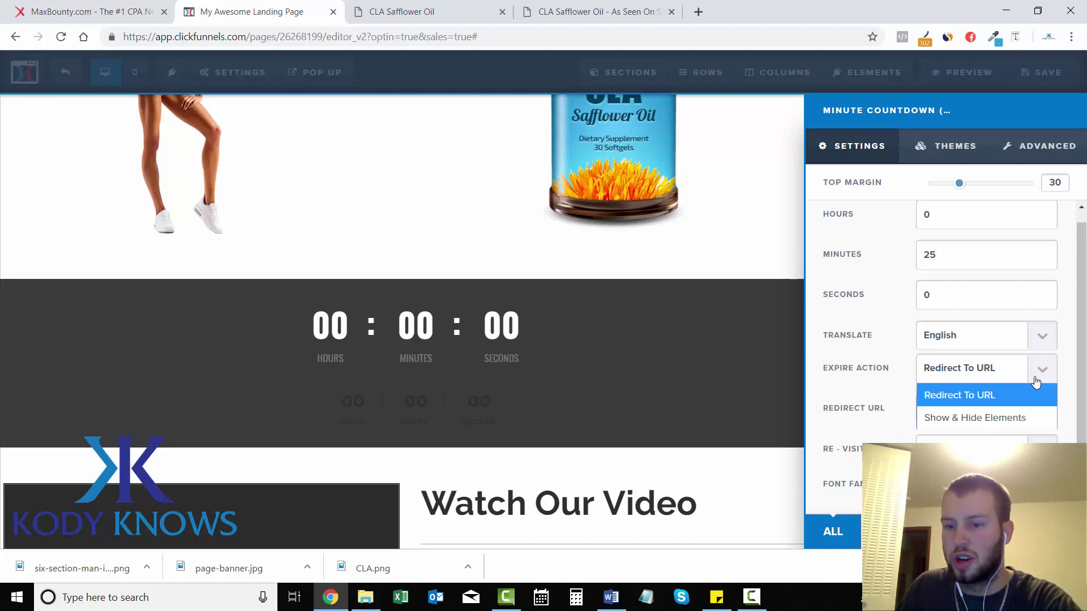
left_click(1035, 383)
left_click(641, 354)
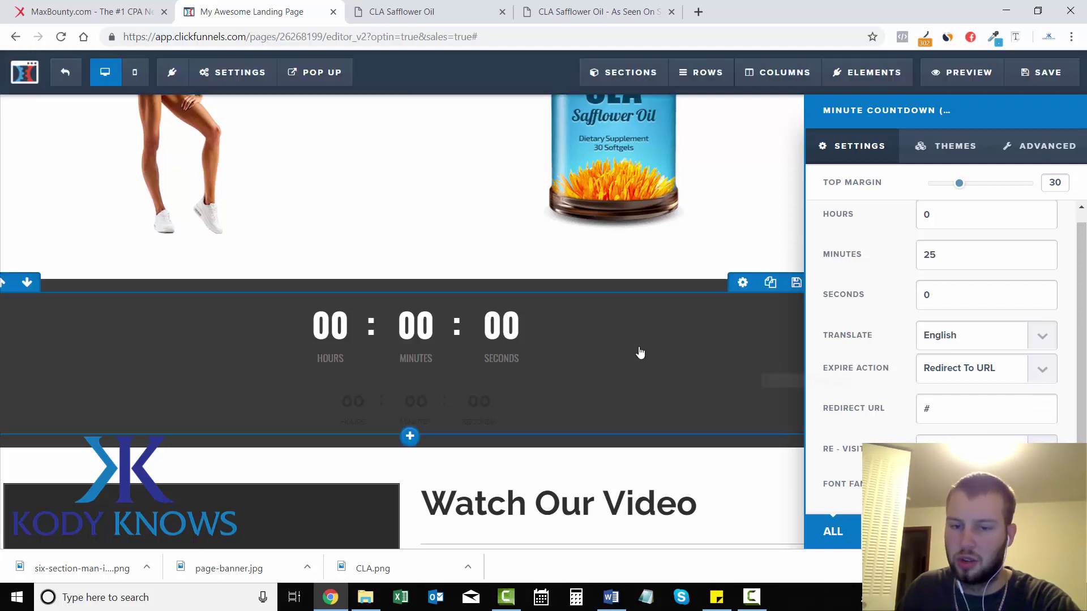
Apply the theme with white circles around the digits to the new minute timer.
left_click(612, 404)
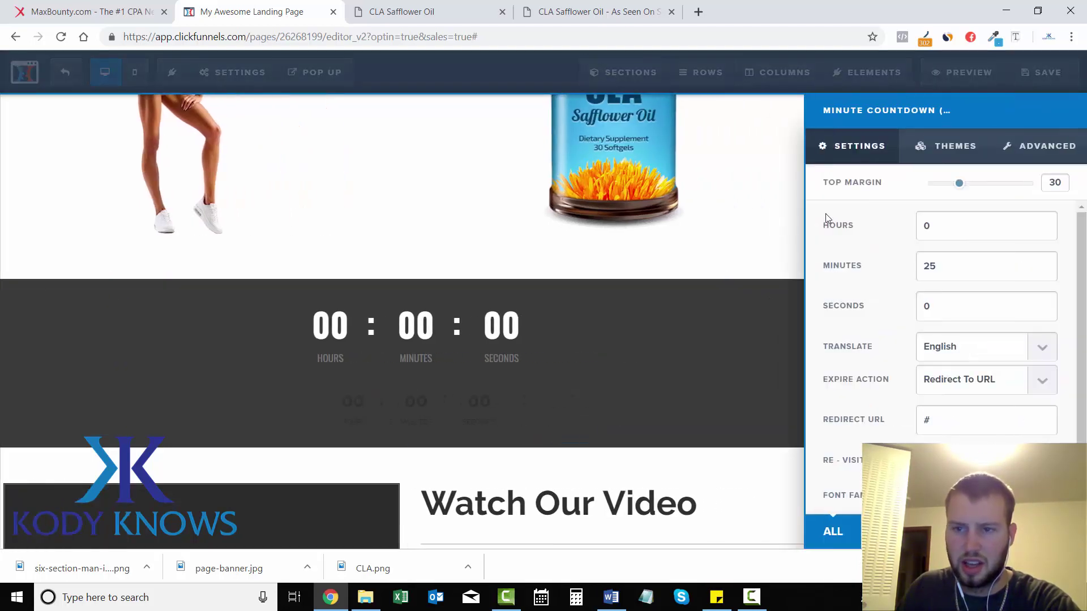
left_click(923, 148)
left_click_drag(1081, 255, 1084, 552)
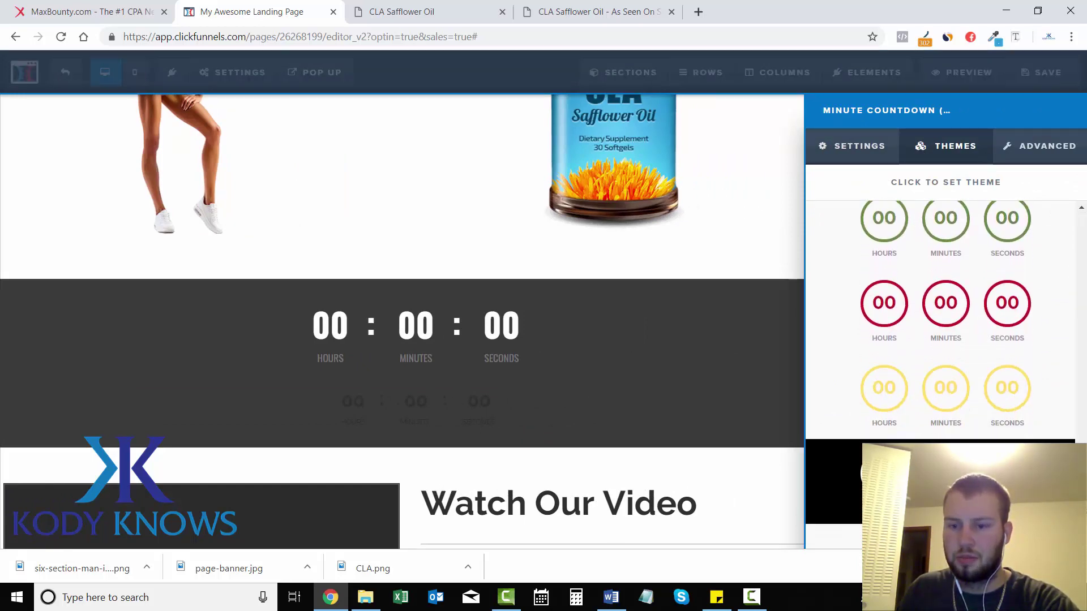
left_click(946, 389)
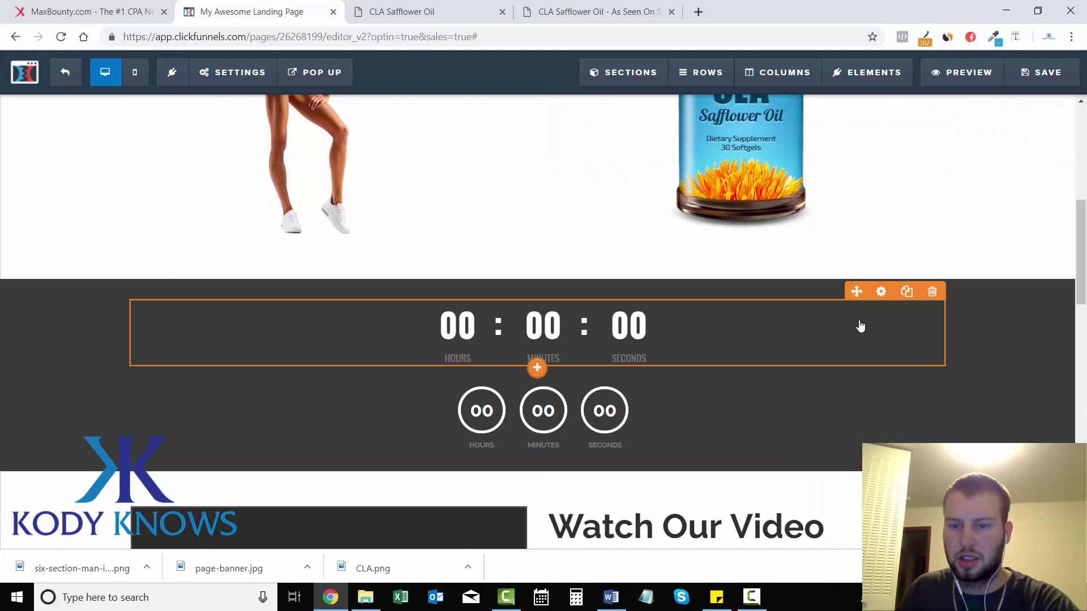
Delete the original countdown above the circular minute timer and confirm its removal.
left_click(931, 291)
left_click(613, 111)
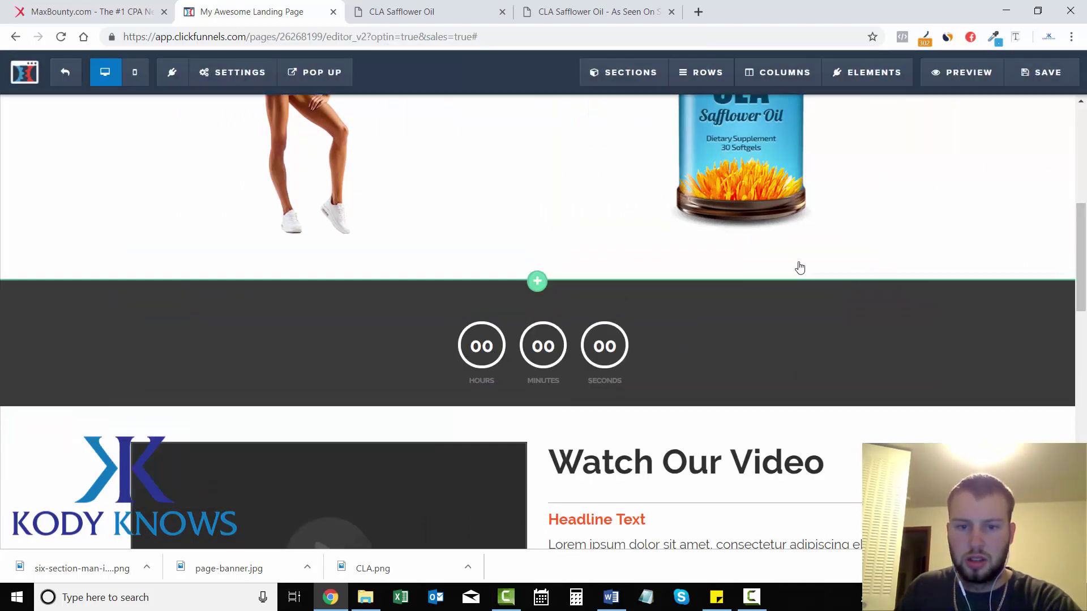
Set the circular minute timer's top margin to 0 and its size to Large.
left_click(882, 314)
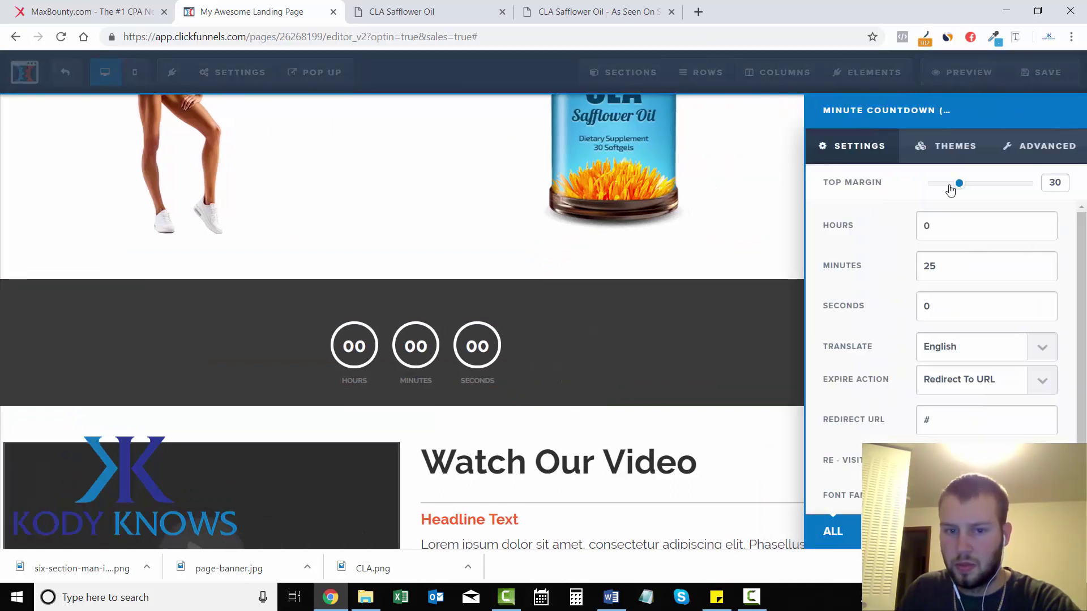
left_click_drag(950, 190, 913, 187)
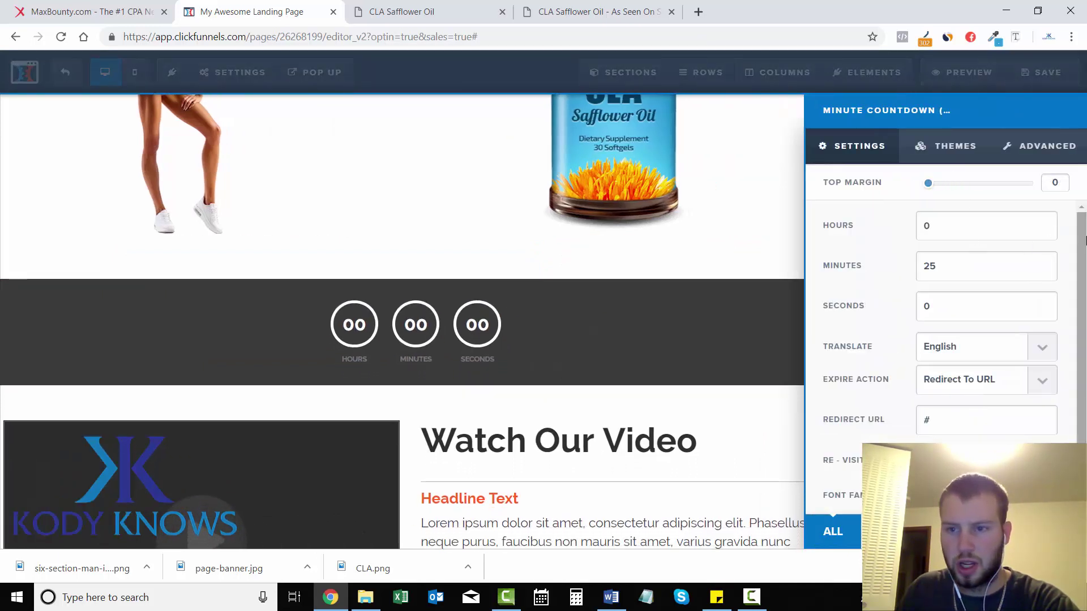
scroll(1084, 240, "down", 1)
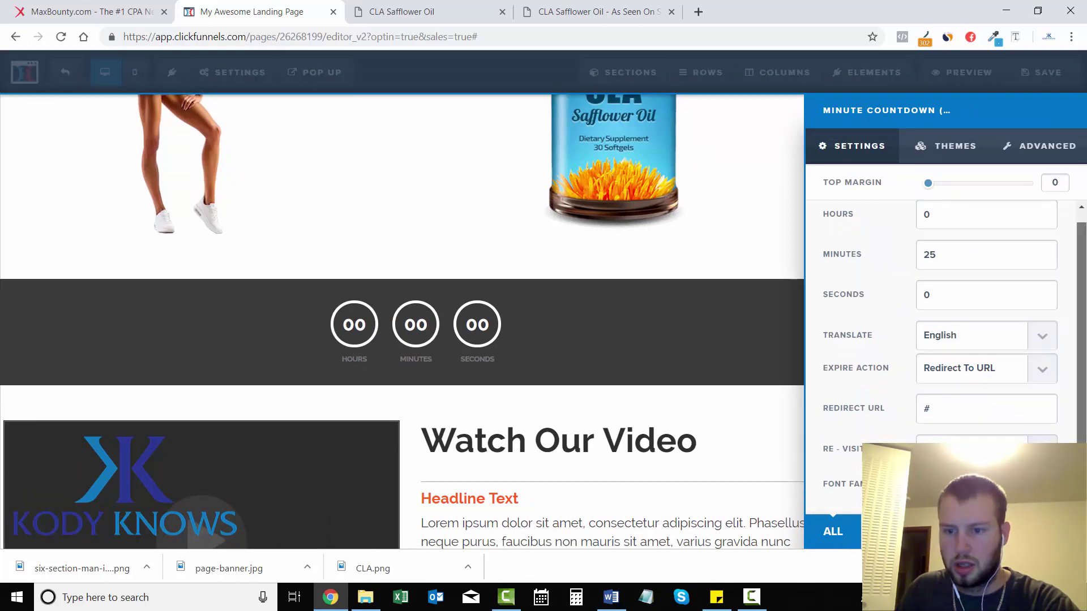
left_click(971, 152)
left_click(1021, 148)
left_click(1055, 229)
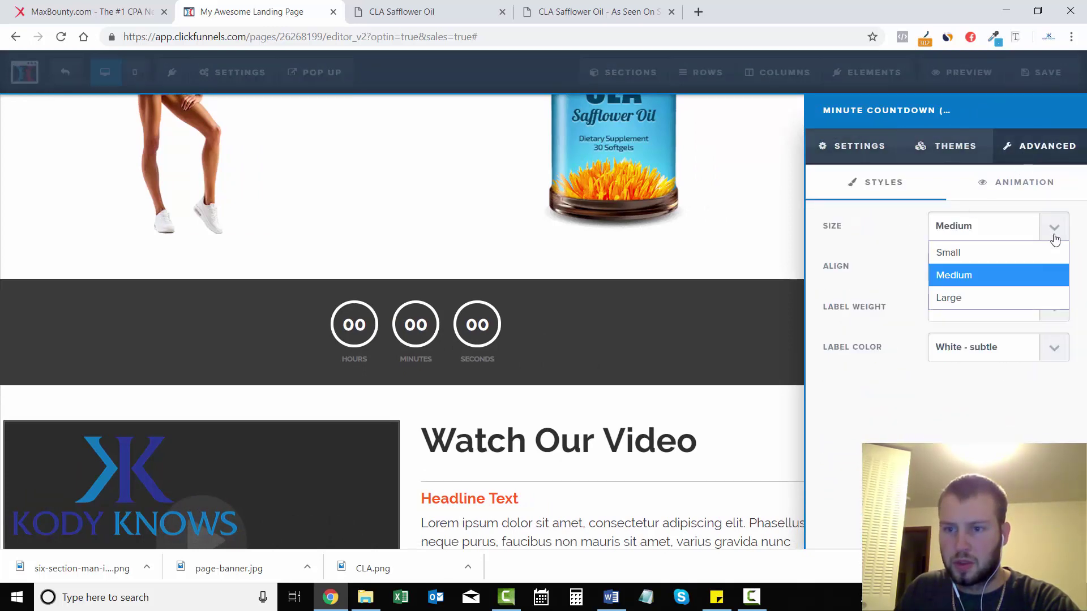
left_click(987, 298)
left_click(721, 302)
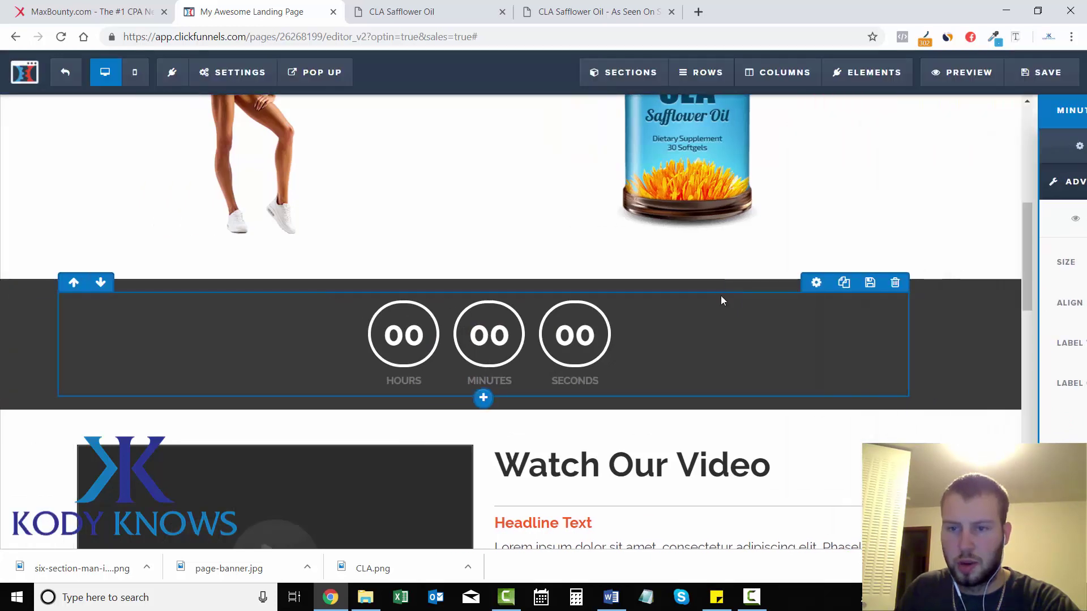
Start saving the page and set its SEO title to "CLA Safflower Oil".
scroll(1060, 107, "up", 15)
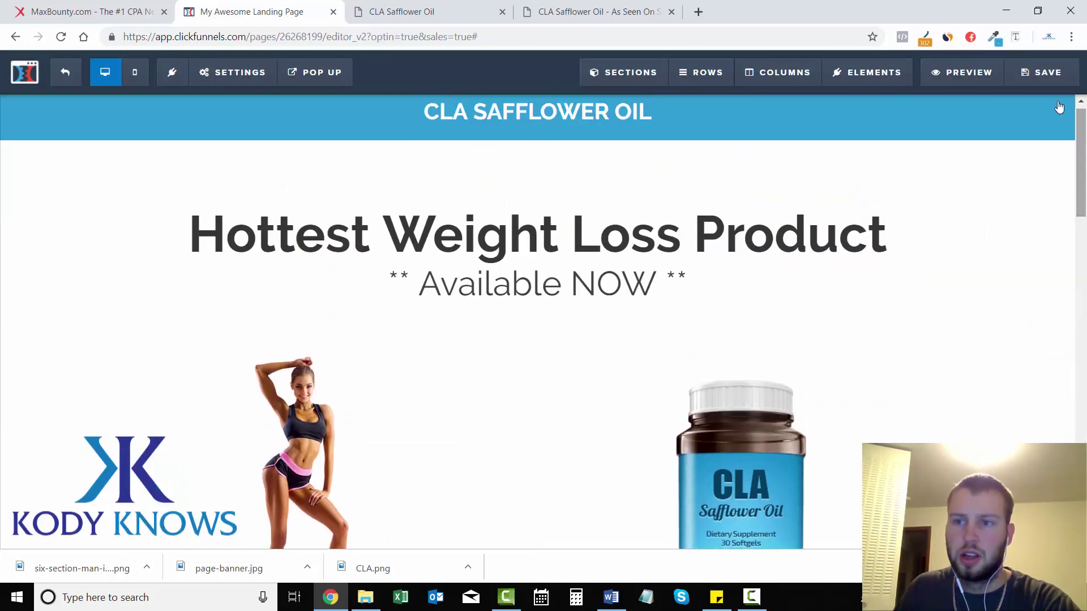
left_click(1042, 72)
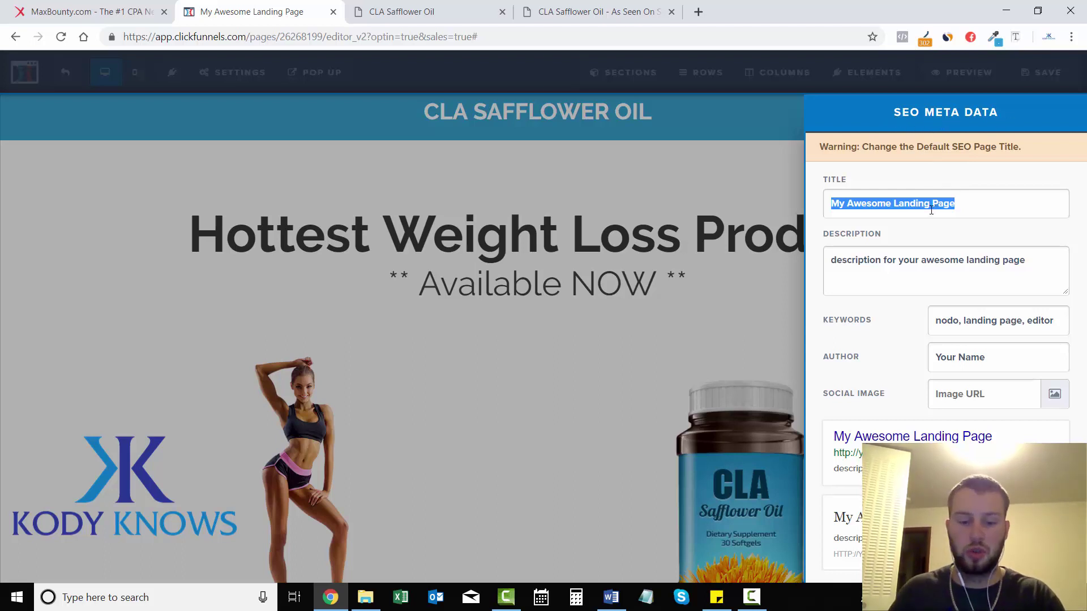
type("CLA ")
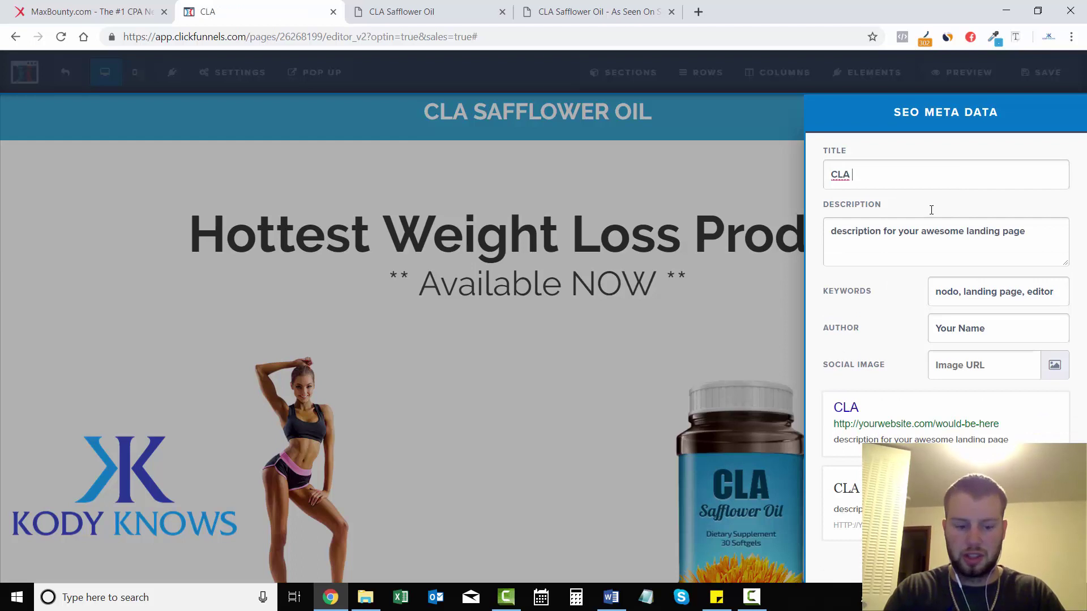
type("Sf")
key("BackSpace")
type("af")
key("BackSpace")
key("BackSpace")
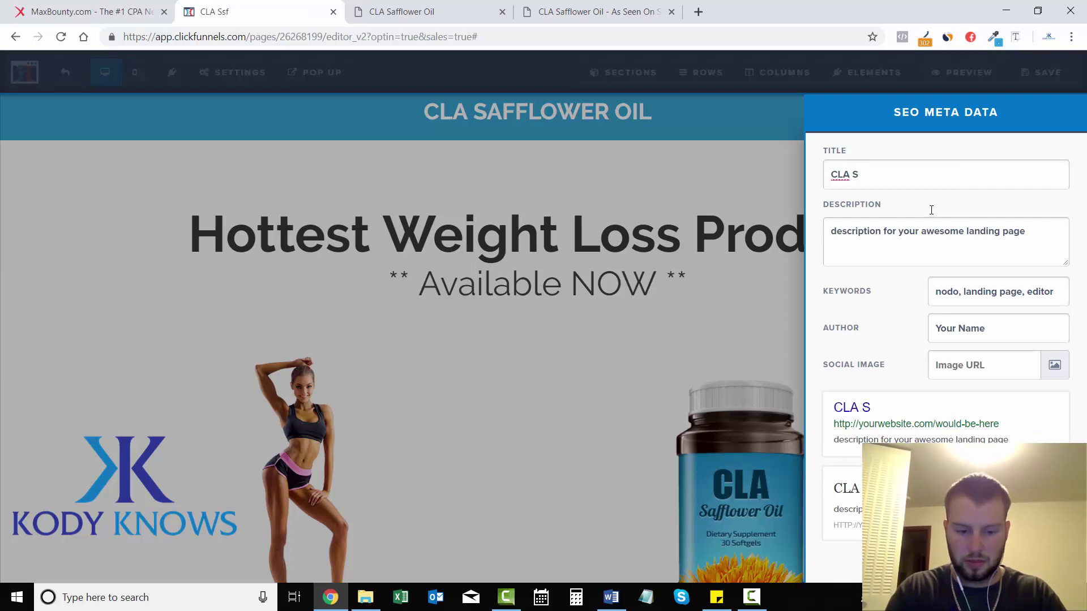
type("flower Oil")
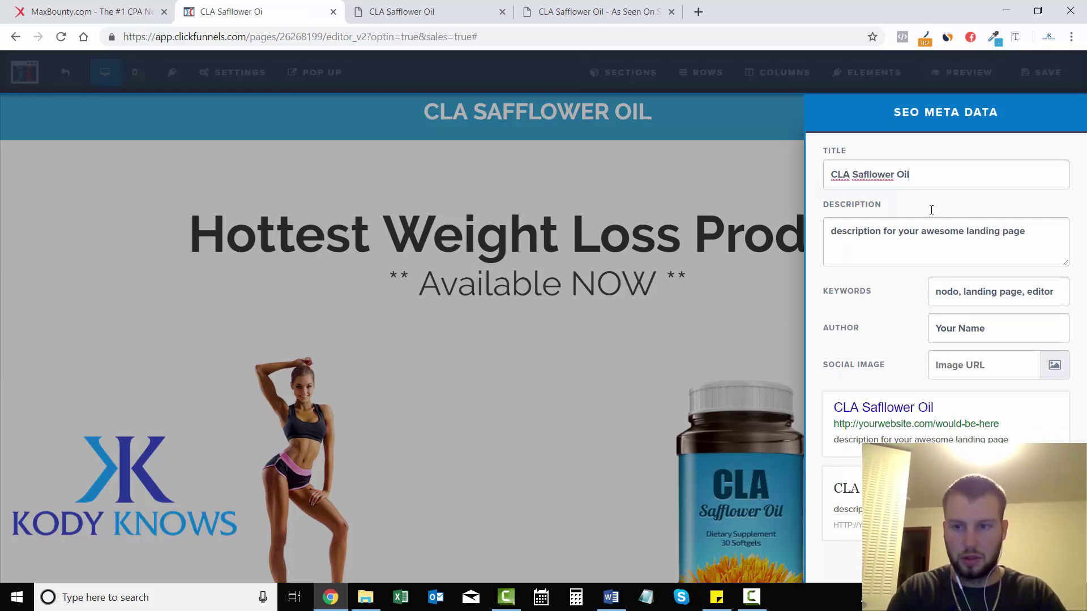
triple_click(929, 213)
left_click(874, 176)
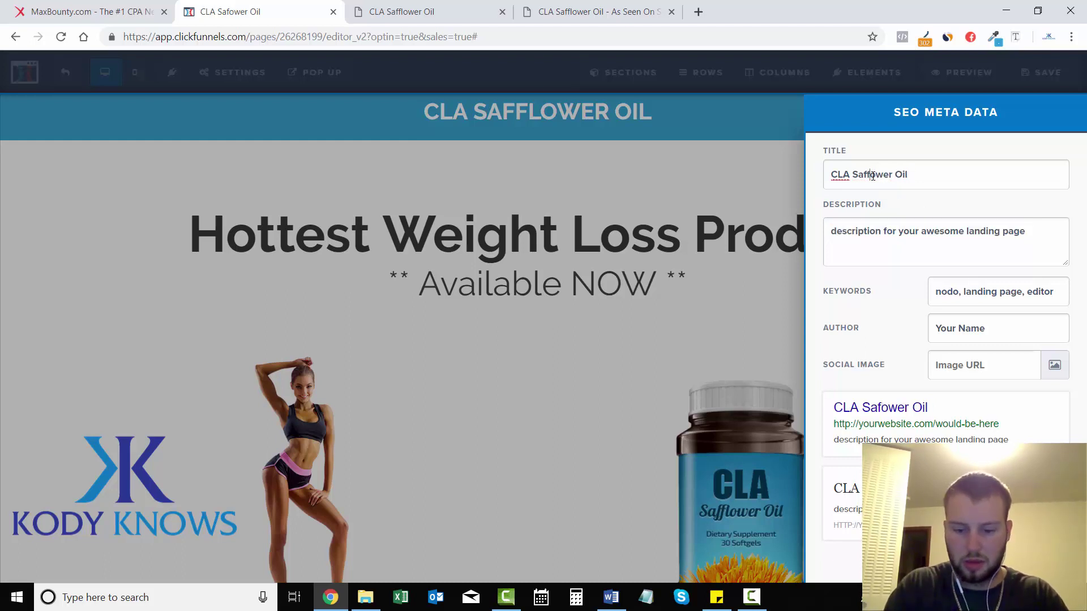
type("f")
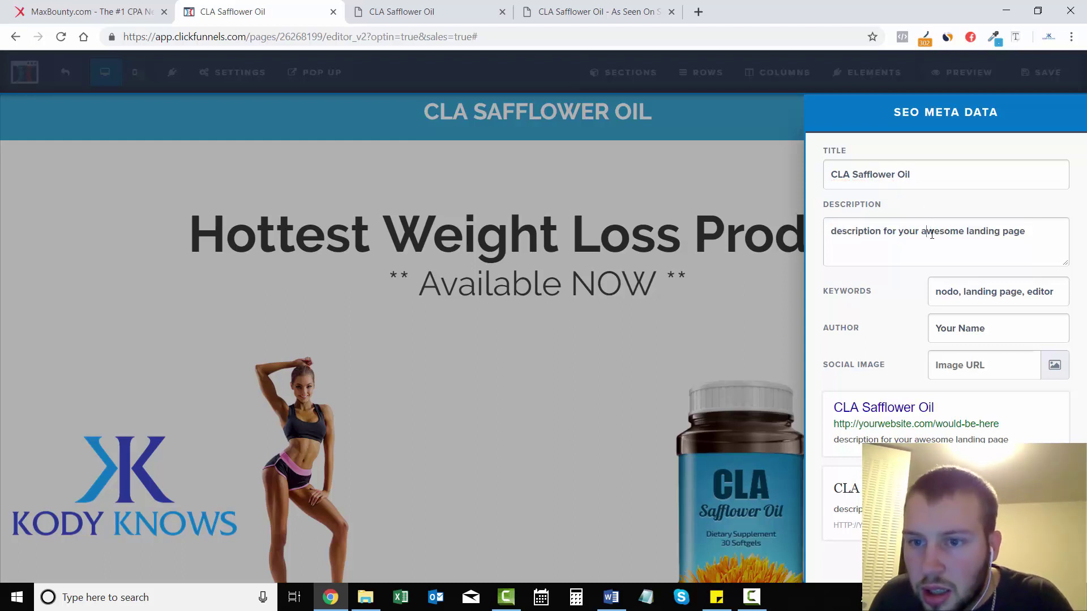
Set the SEO description to "Best weight loss product", the keywords to "weight loss" and the author to "CLA".
triple_click(932, 234)
type("Best weight loss product")
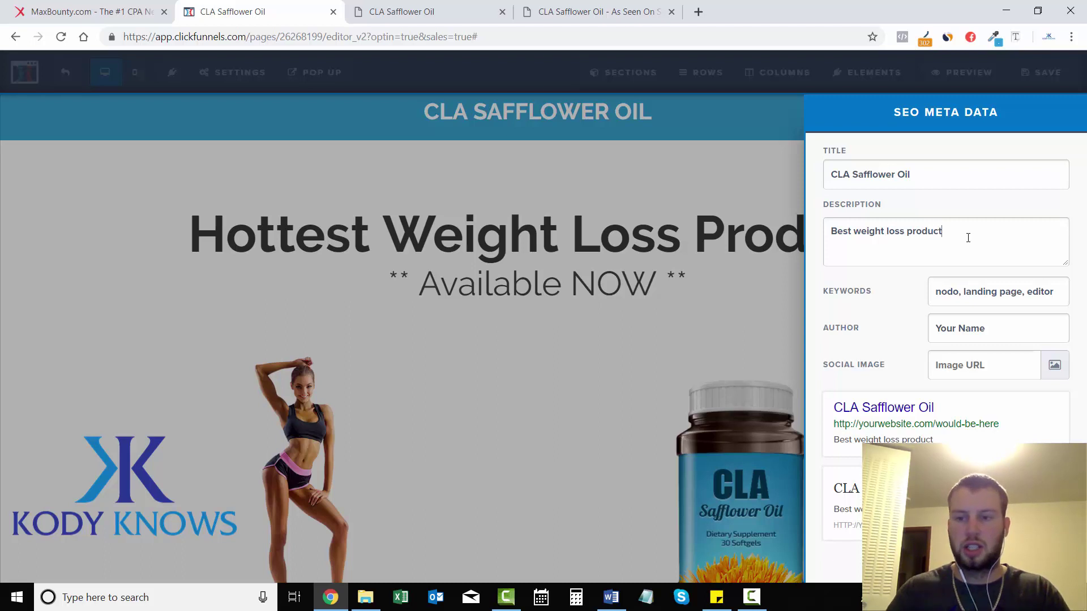
triple_click(1004, 279)
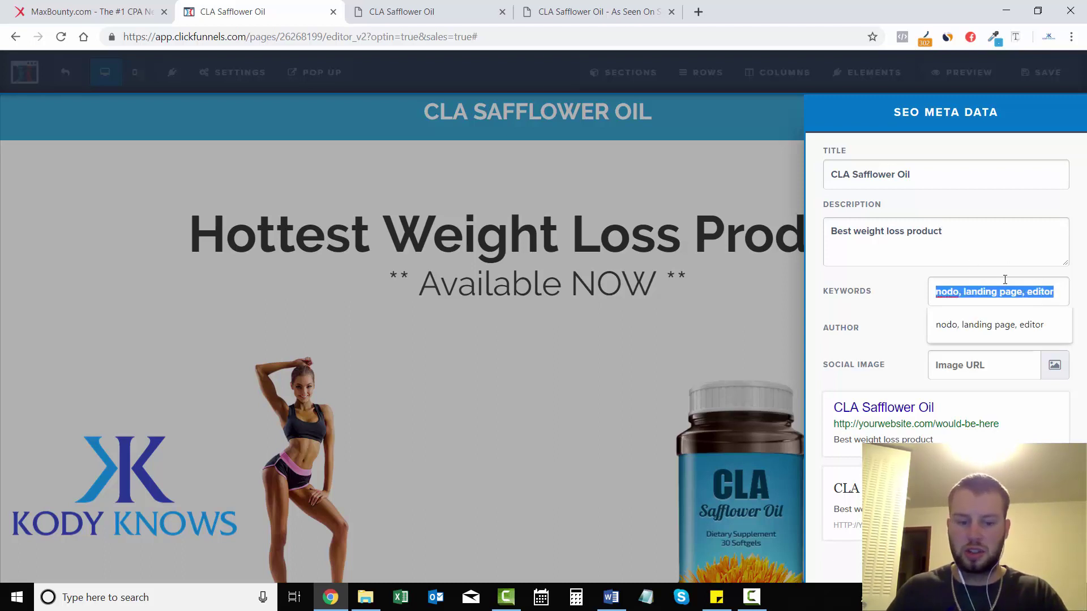
type("weight loss")
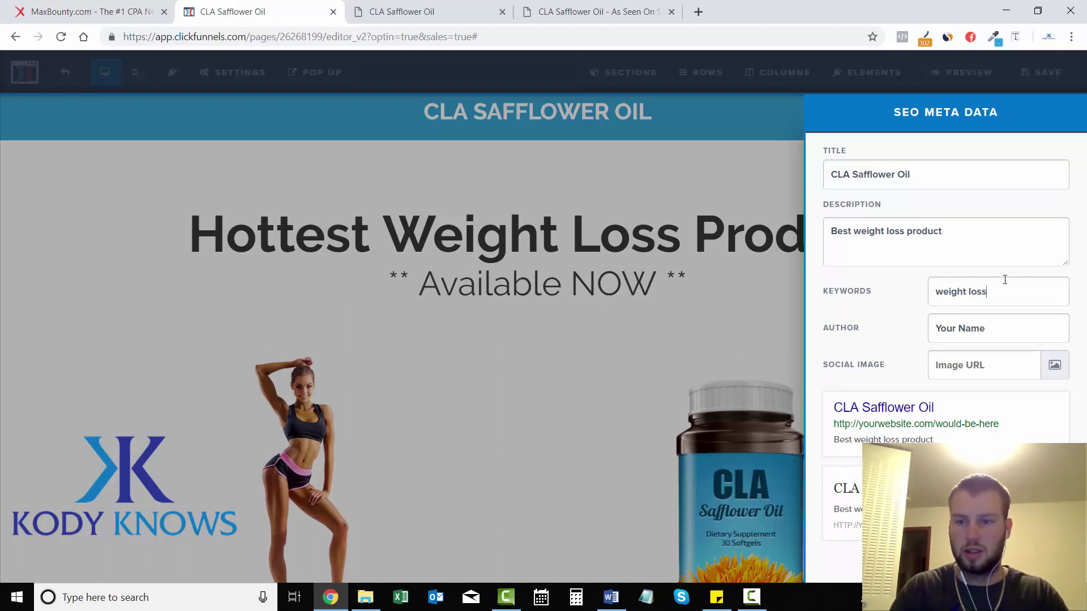
double_click(1001, 325)
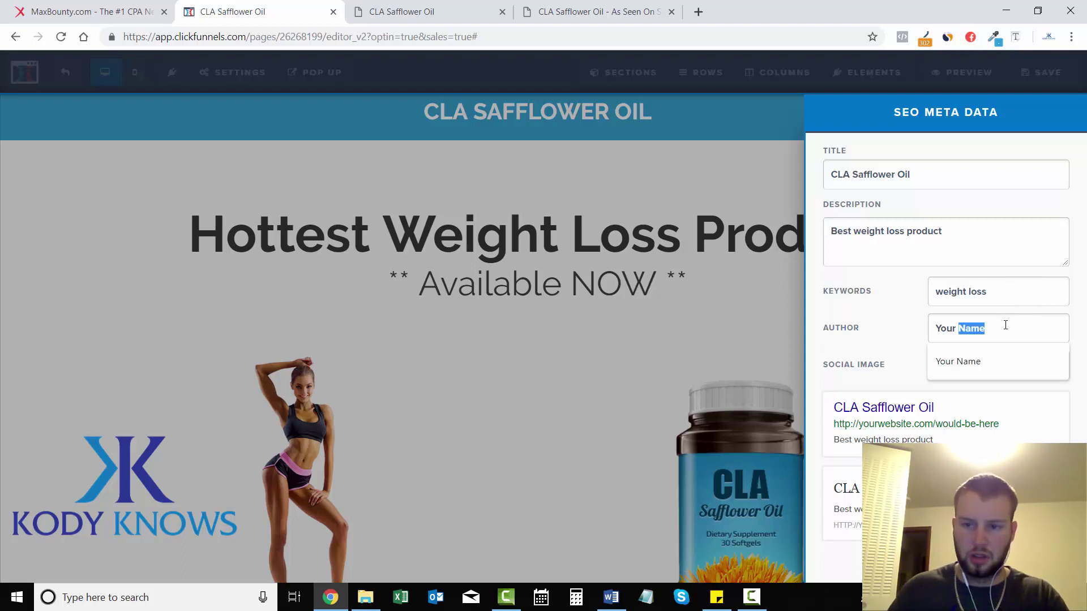
key("ctrl+a")
type("CL")
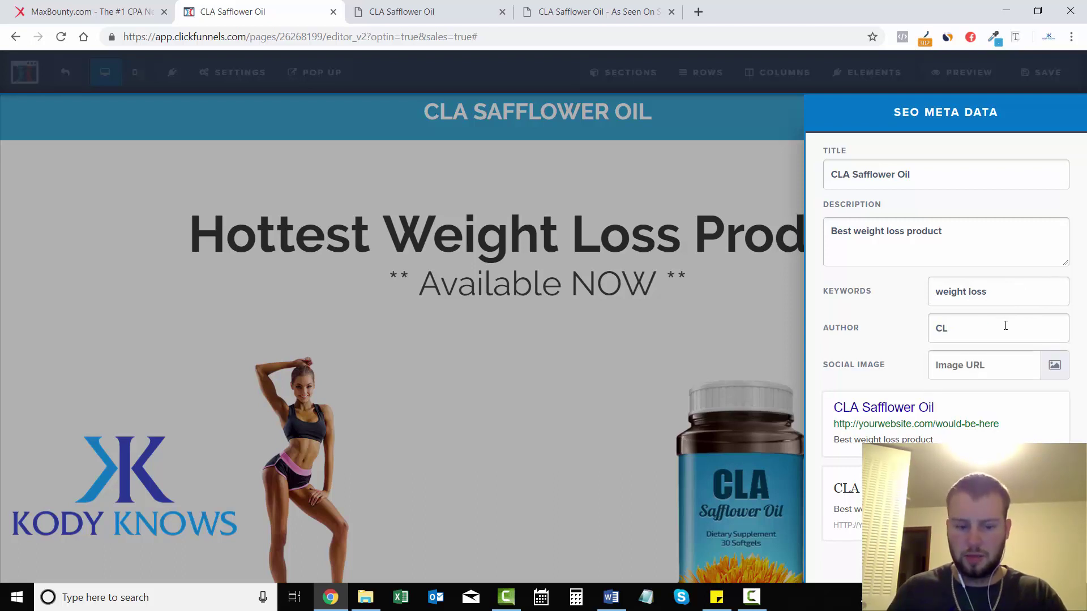
Add the CLA Safflower Oil bottle from the image library as the social image and save the page.
left_click(1054, 365)
left_click(56, 487)
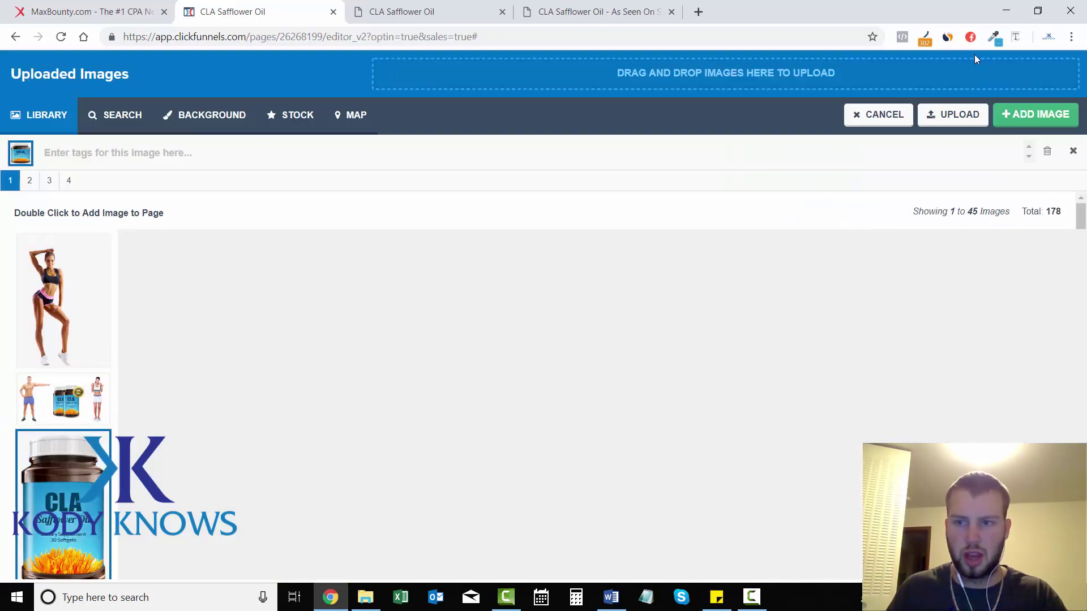
left_click(1014, 121)
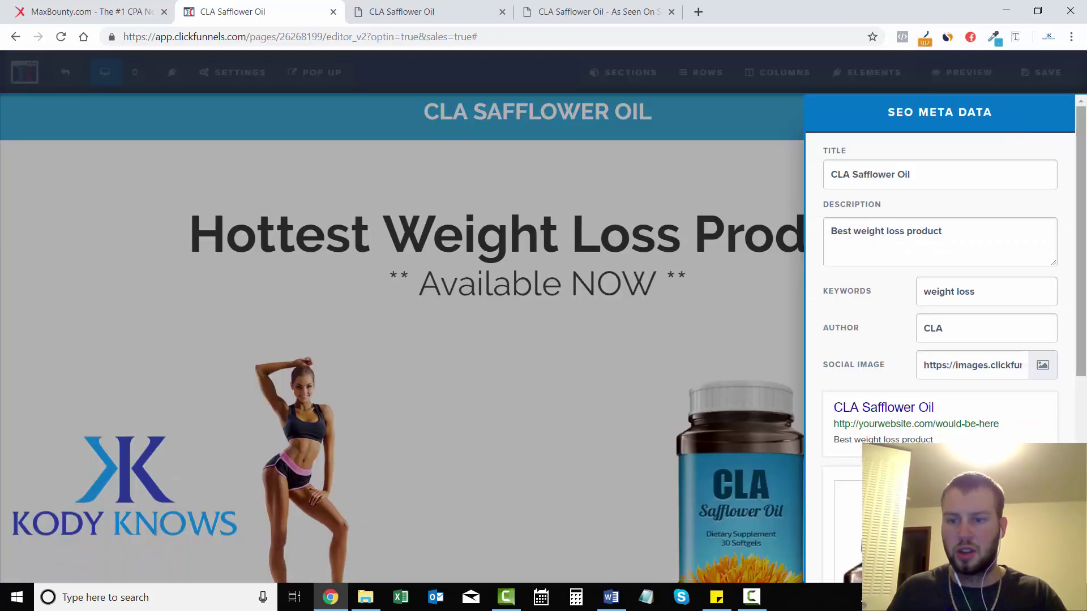
scroll(940, 339, "down", 5)
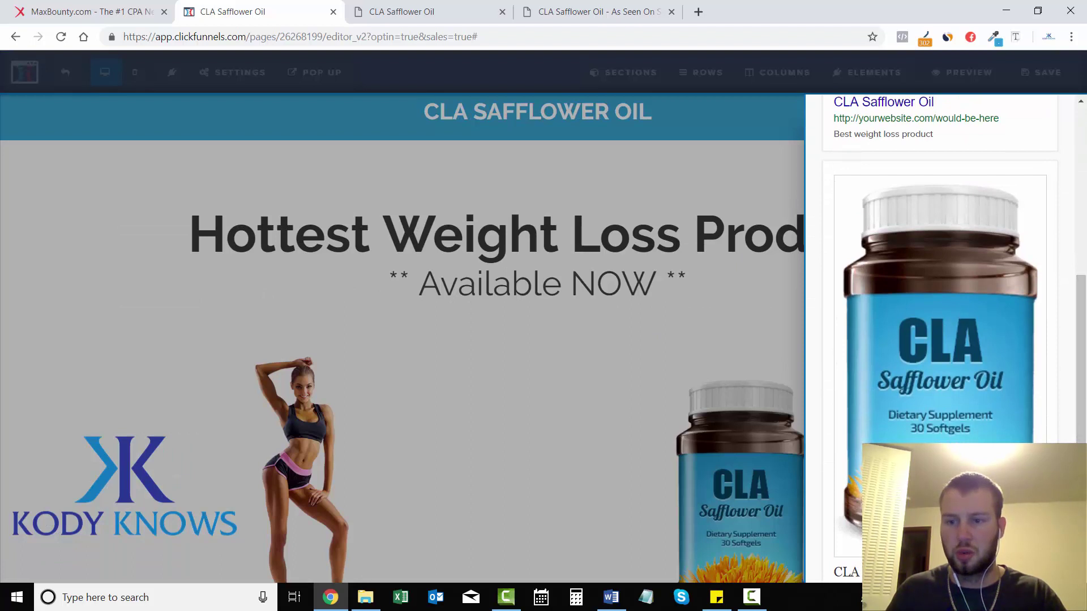
scroll(858, 538, "down", 1)
scroll(858, 538, "up", 1)
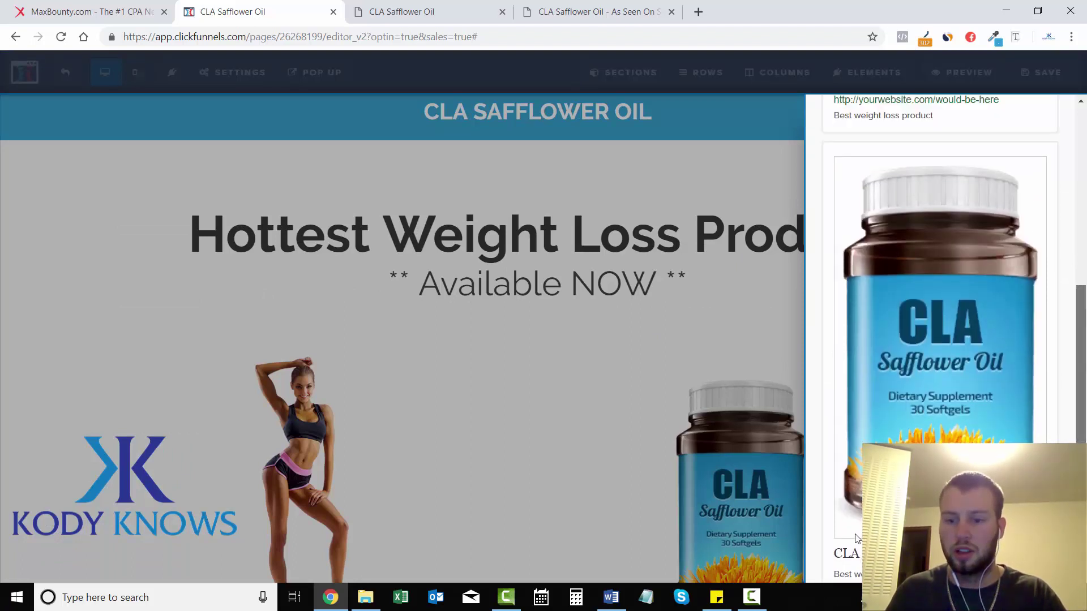
scroll(858, 538, "up", 6)
left_click(632, 340)
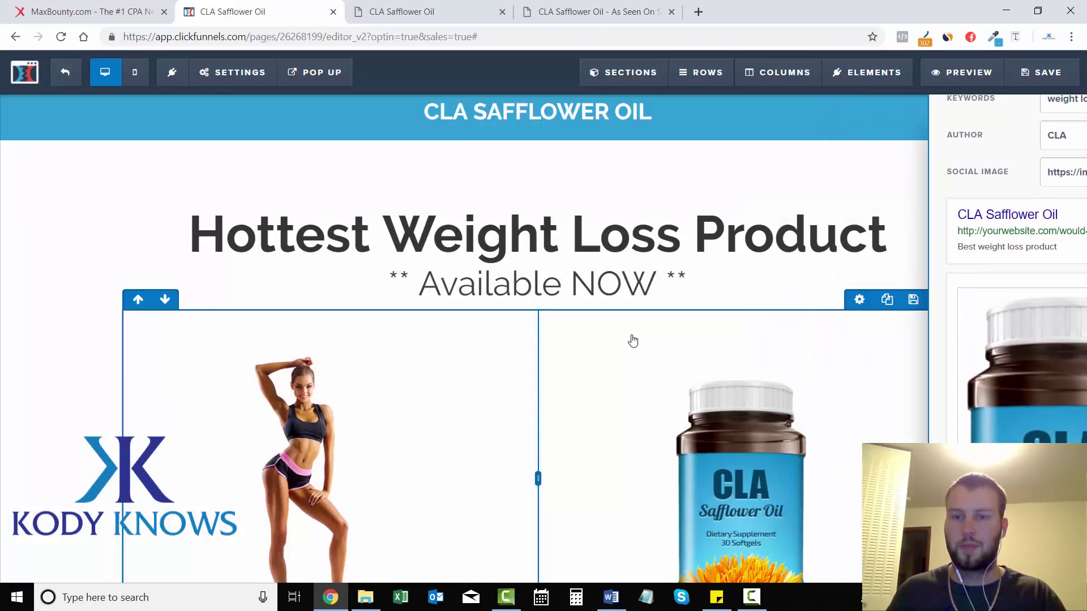
left_click(1040, 73)
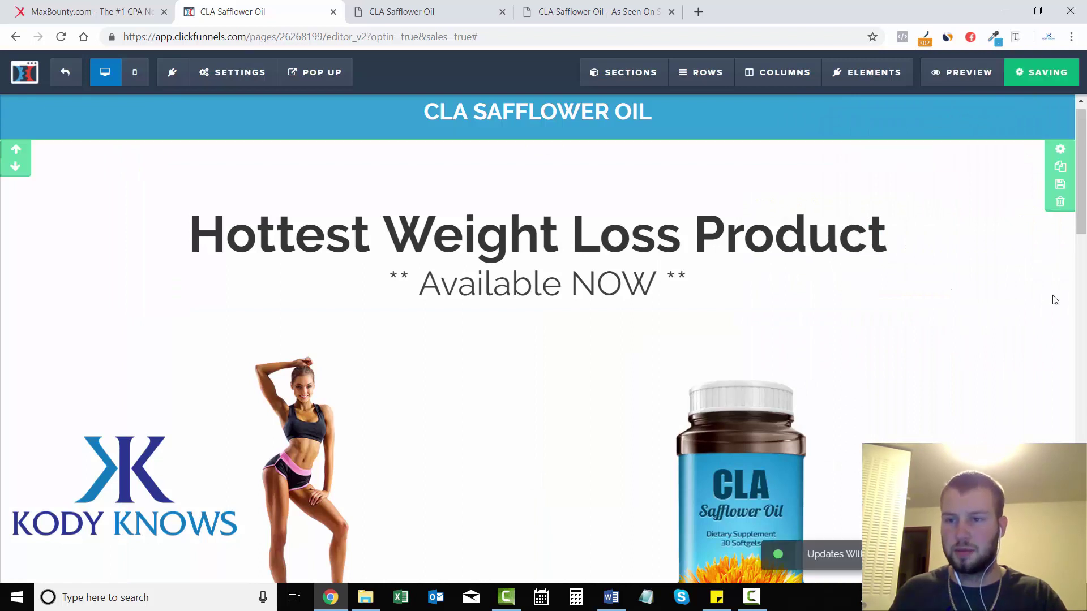
Preview the page and review its headlines, model and product images, and running countdown.
left_click(964, 75)
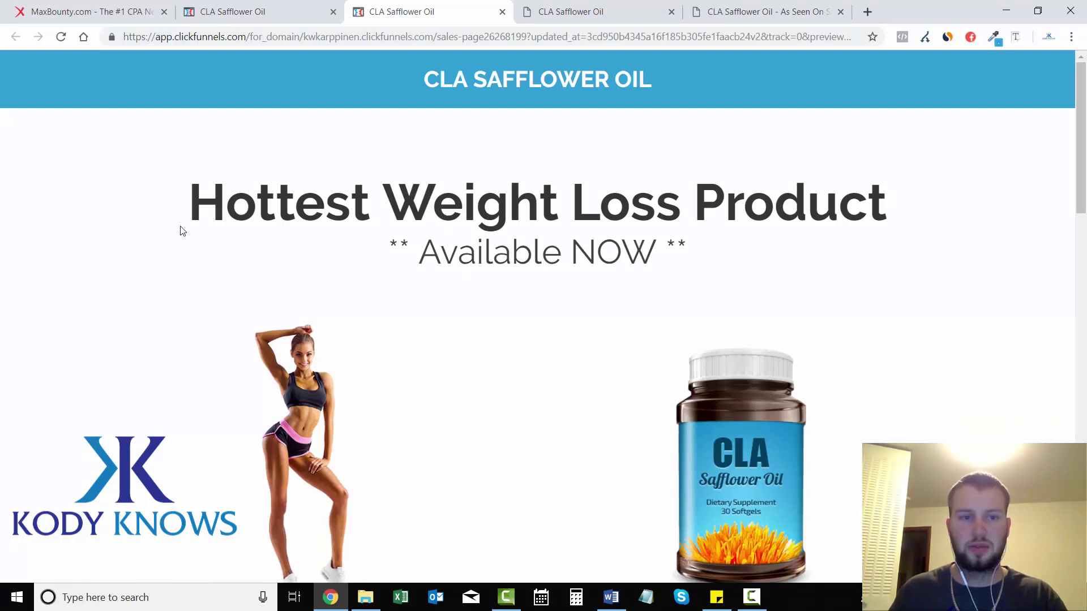
left_click_drag(189, 211, 868, 204)
left_click(647, 245)
triple_click(793, 264)
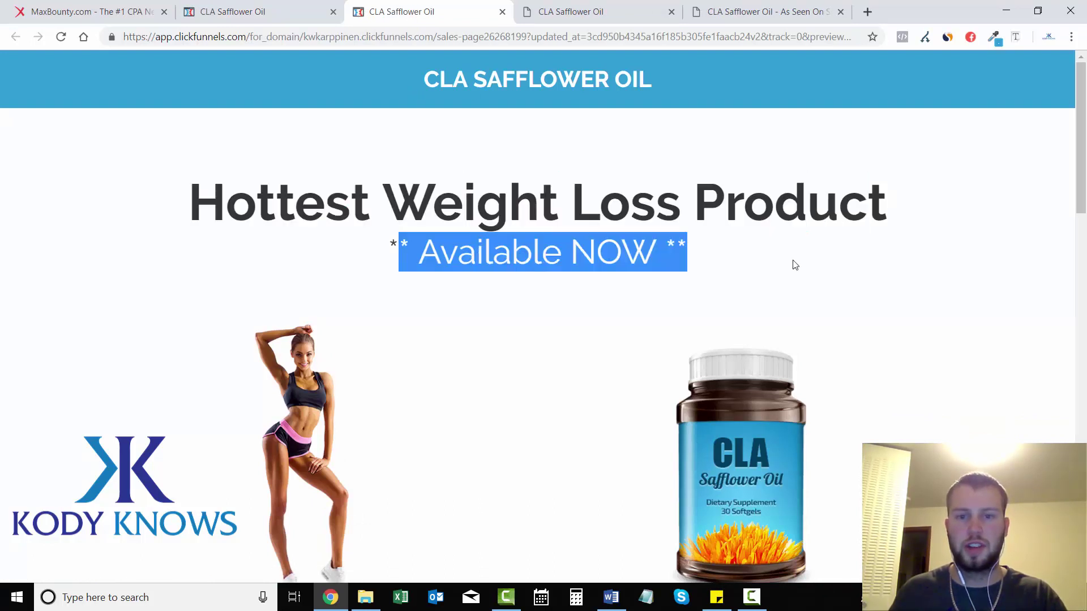
left_click(889, 244)
scroll(706, 160, "down", 3)
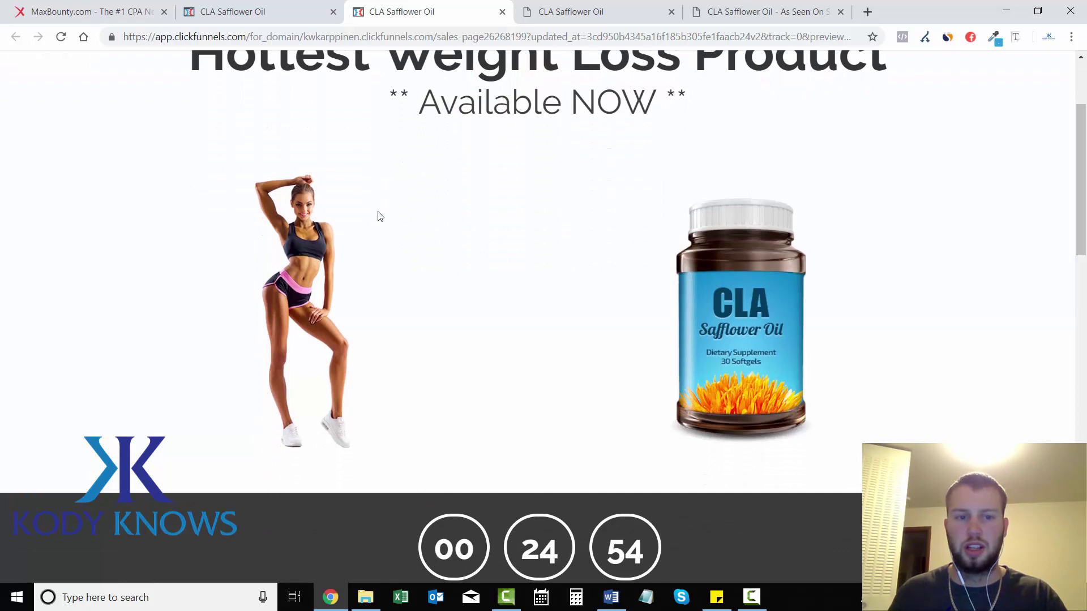
scroll(542, 381, "down", 3)
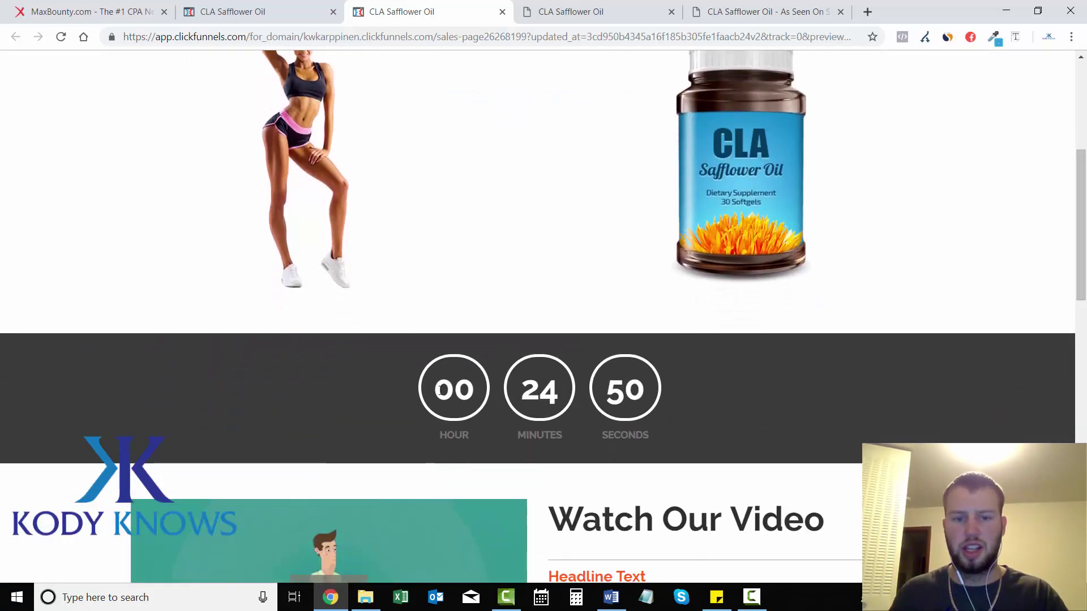
left_click_drag(1079, 266, 1085, 149)
Return to the page editor and delete the Watch Our Video row along with its emptied section.
key("ctrl+shift+Tab")
scroll(962, 272, "down", 10)
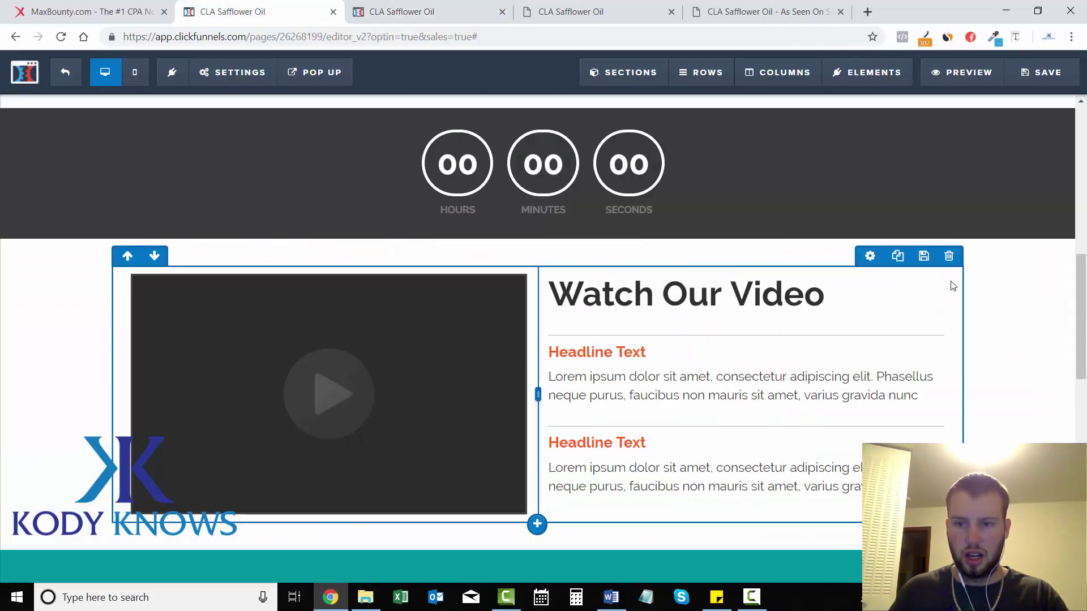
left_click(950, 258)
left_click(611, 117)
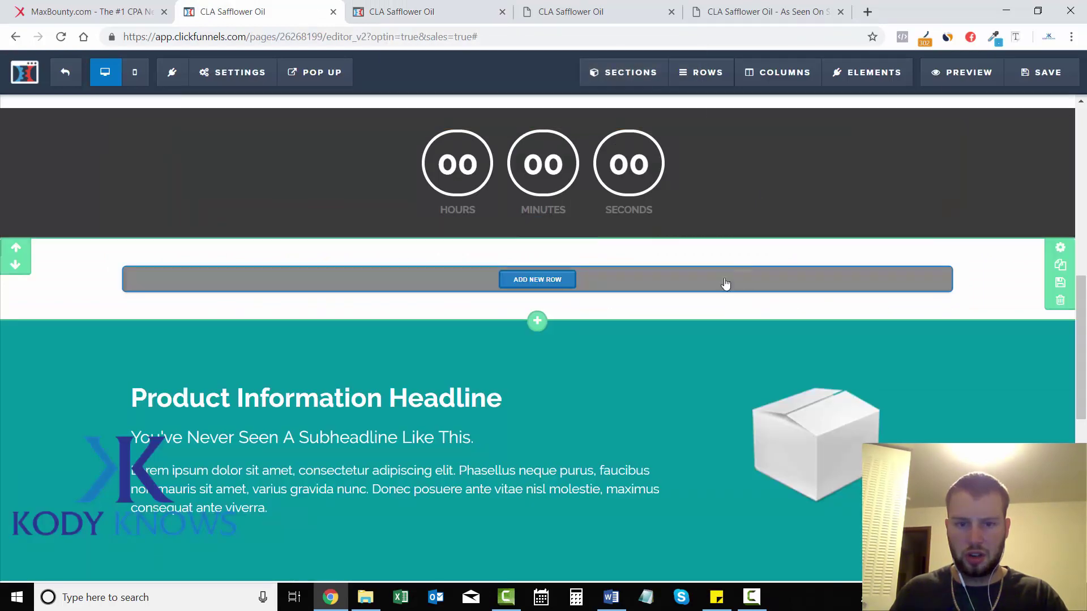
left_click(1060, 300)
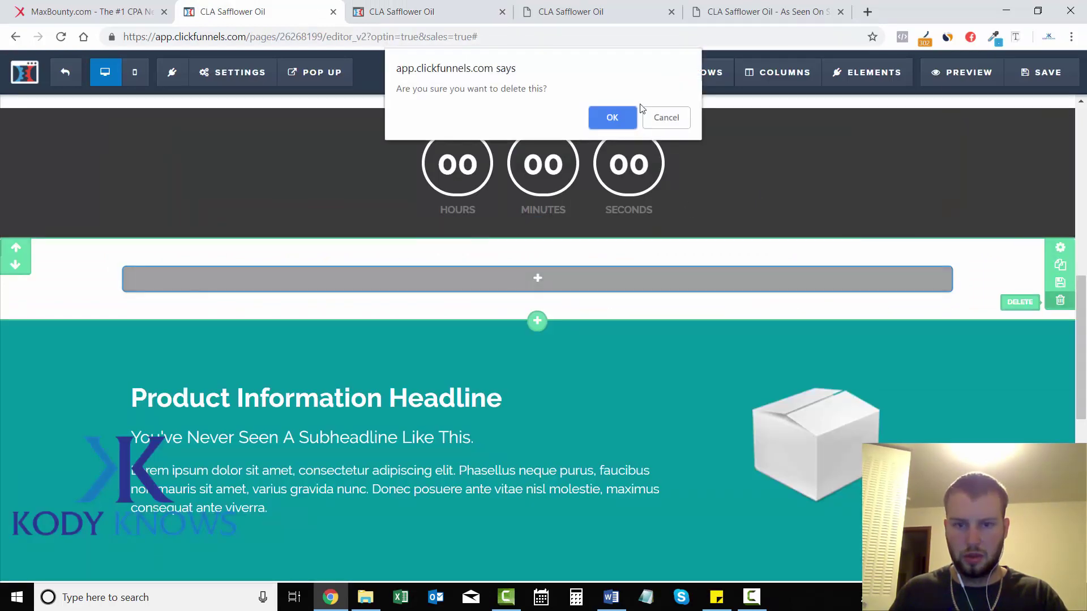
left_click(613, 118)
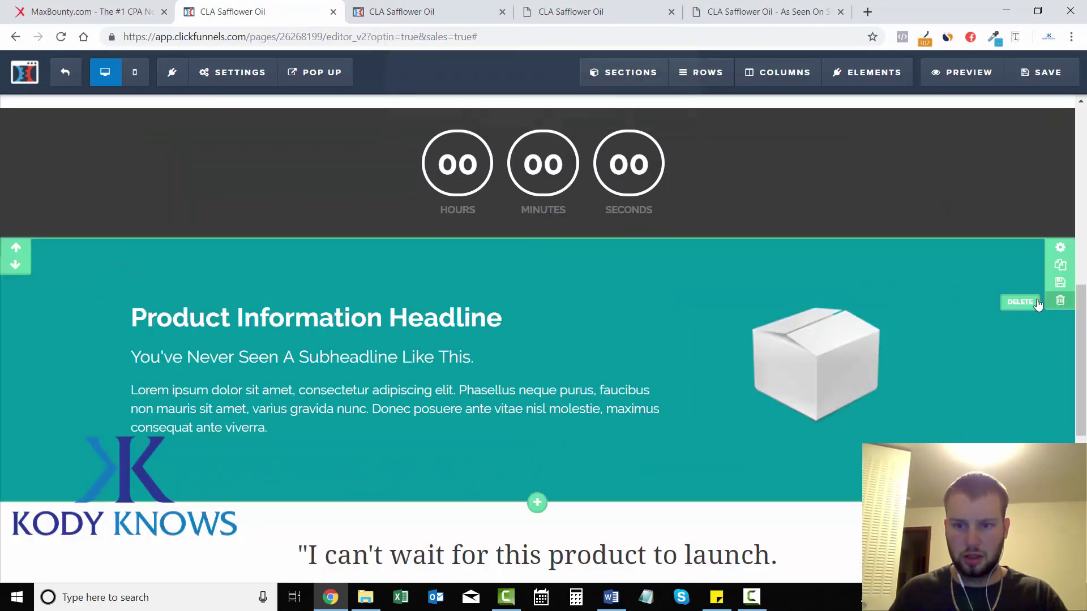
Delete the teal Product Information section and the testimonial quote section below the countdown.
left_click(1060, 300)
left_click(612, 117)
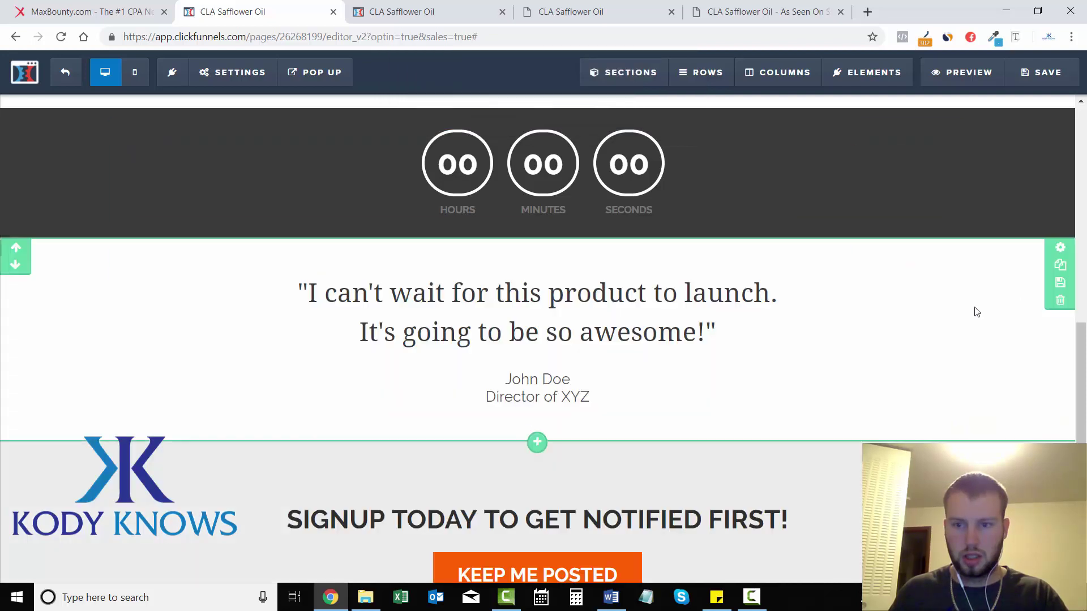
left_click(1060, 300)
left_click(609, 118)
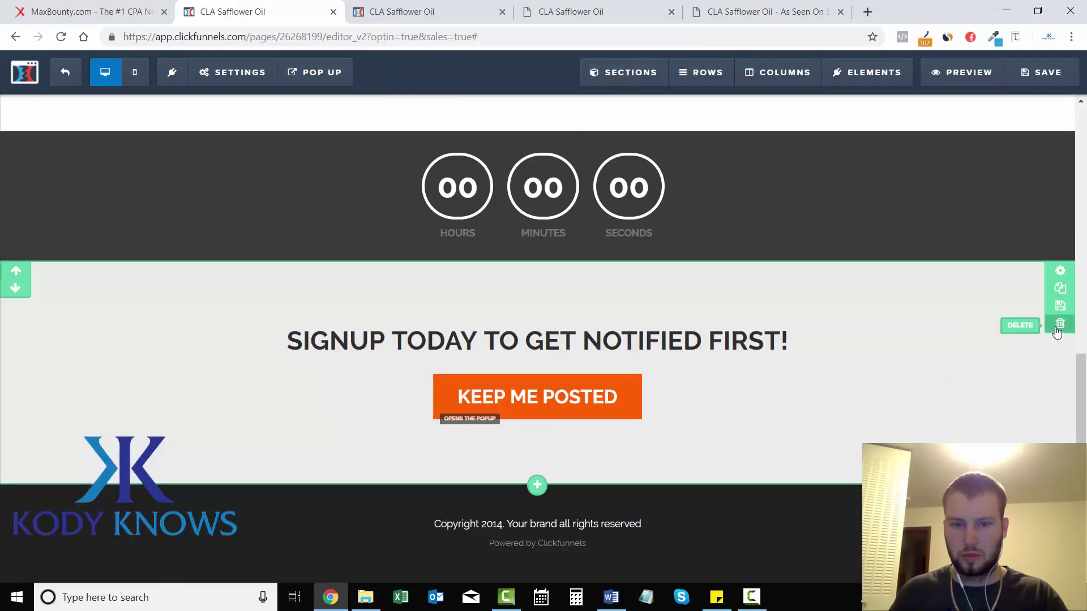
left_click(1059, 325)
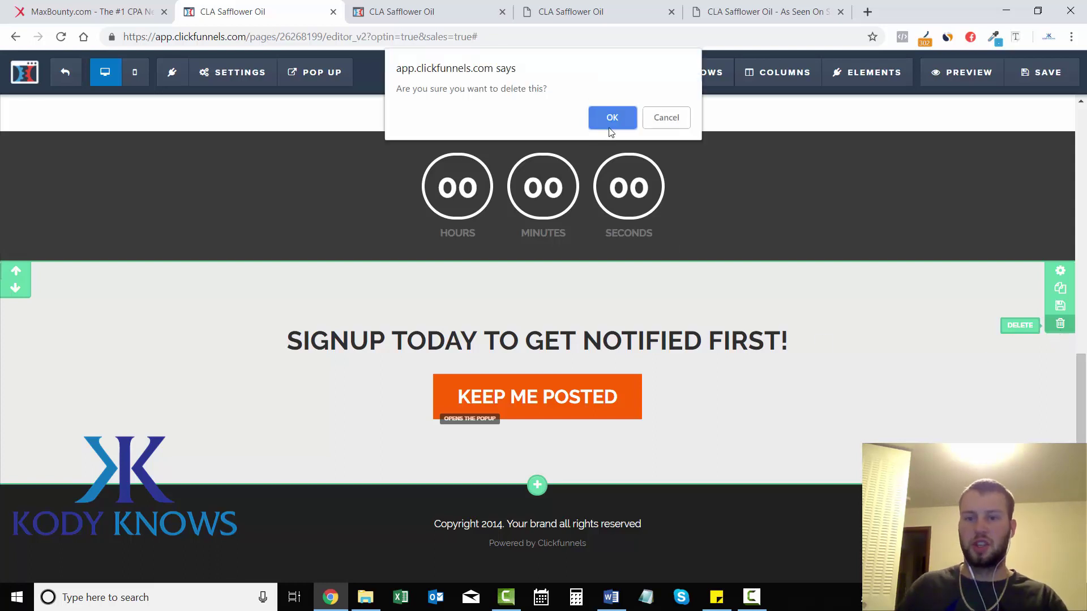
left_click(666, 119)
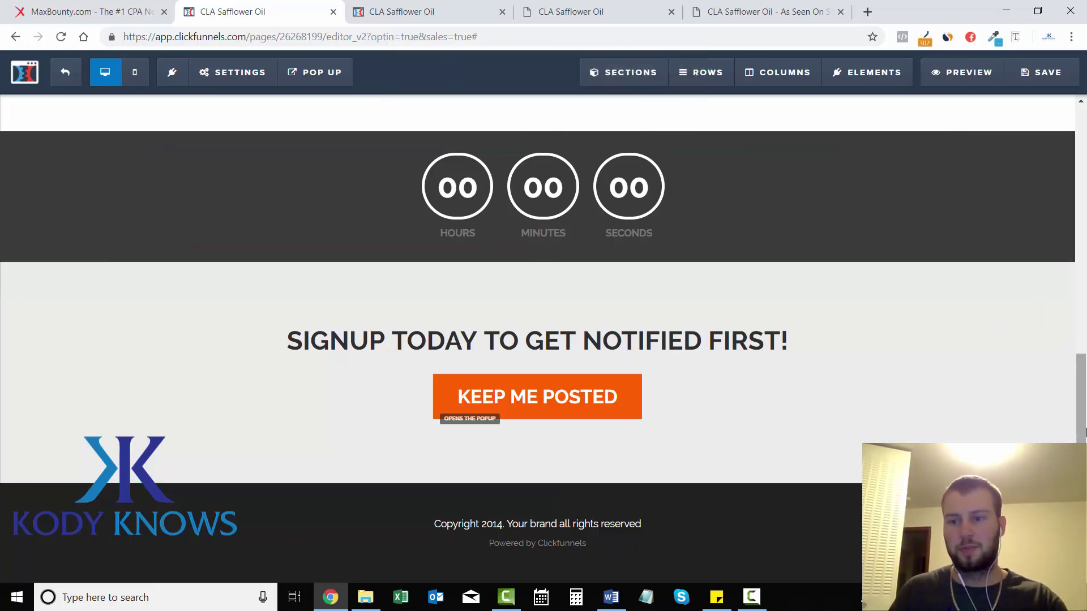
Review the CLA offer page and the Shark Tank article's images, section headings and order package, and compare them with the page preview.
left_click(572, 11)
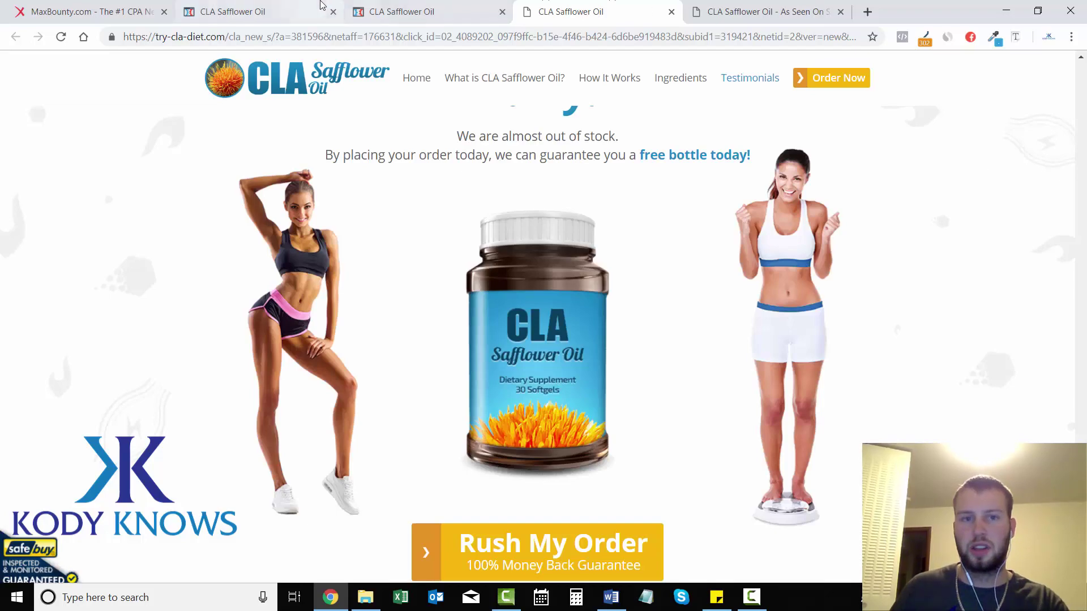
key("ctrl+Tab")
scroll(1058, 141, "down", 1)
scroll(803, 220, "down", 10)
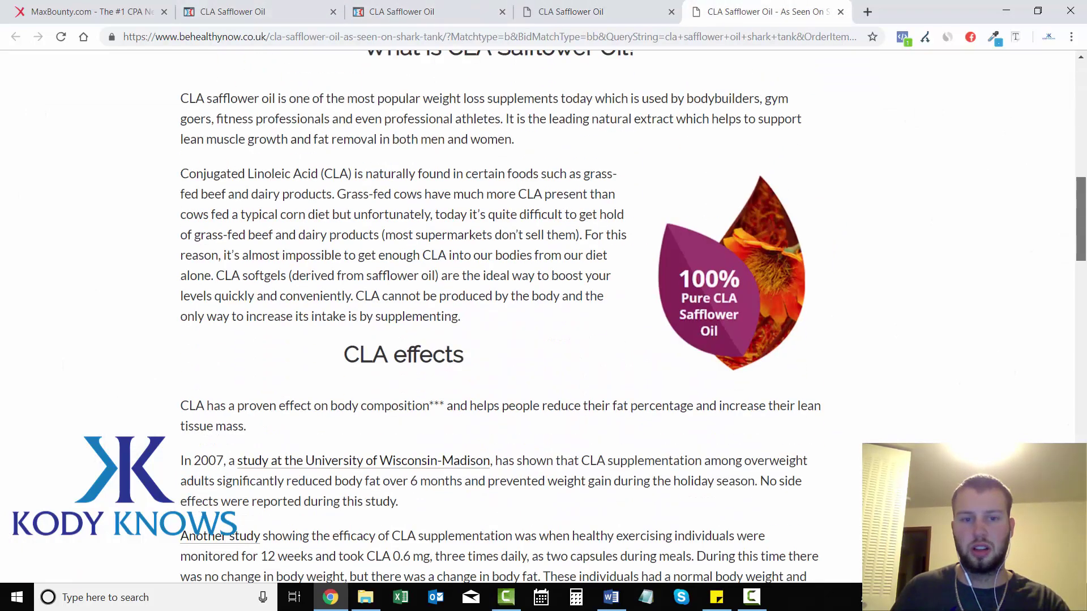
left_click_drag(1078, 214, 1085, 344)
left_click_drag(299, 228, 684, 226)
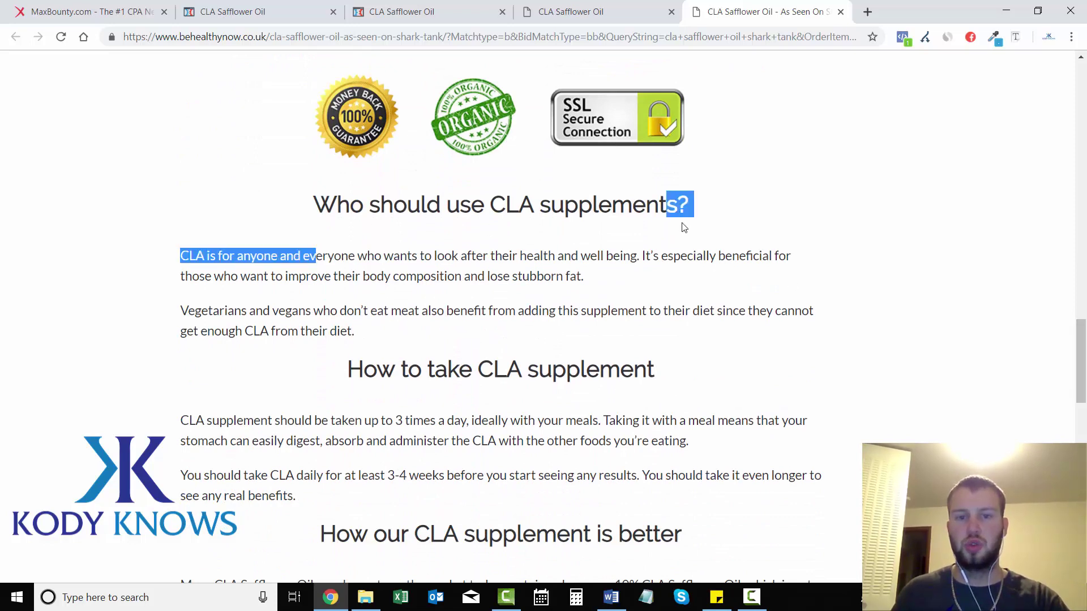
left_click(685, 228)
scroll(491, 250, "down", 2)
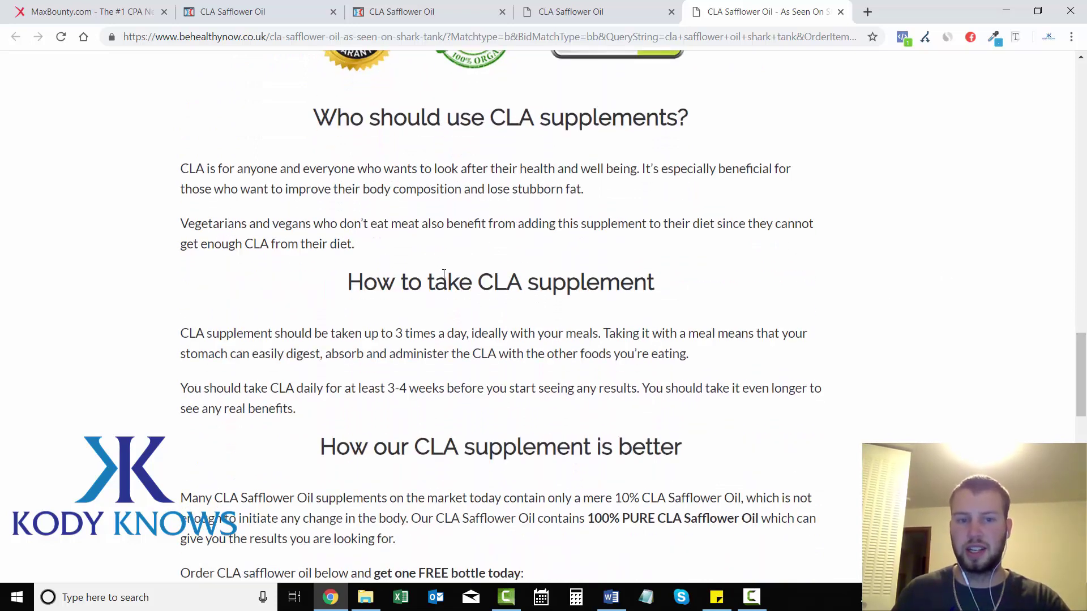
left_click_drag(347, 283, 647, 286)
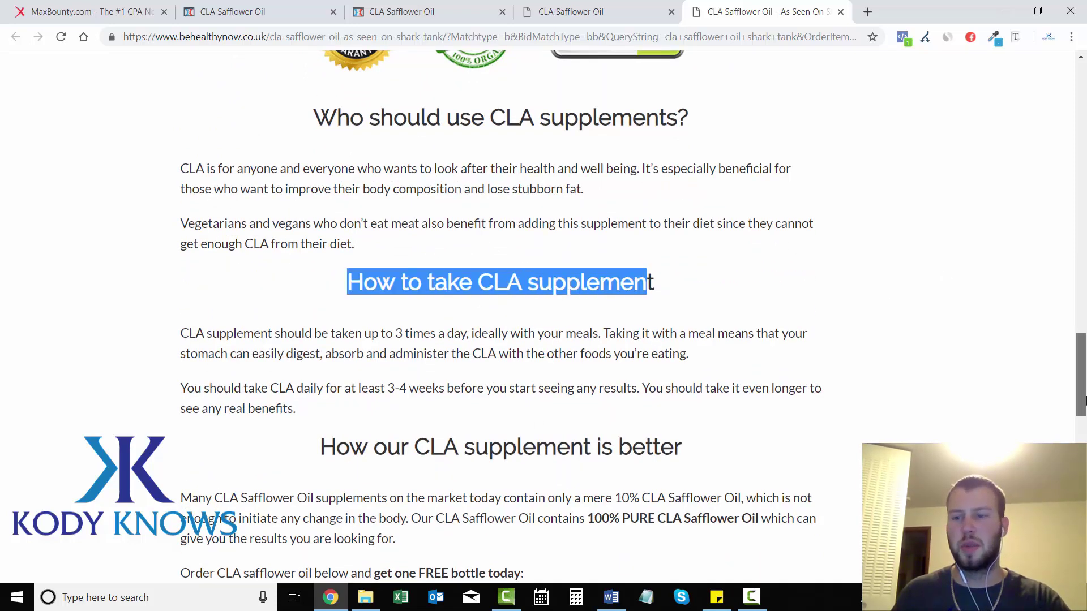
left_click_drag(1086, 400, 1085, 437)
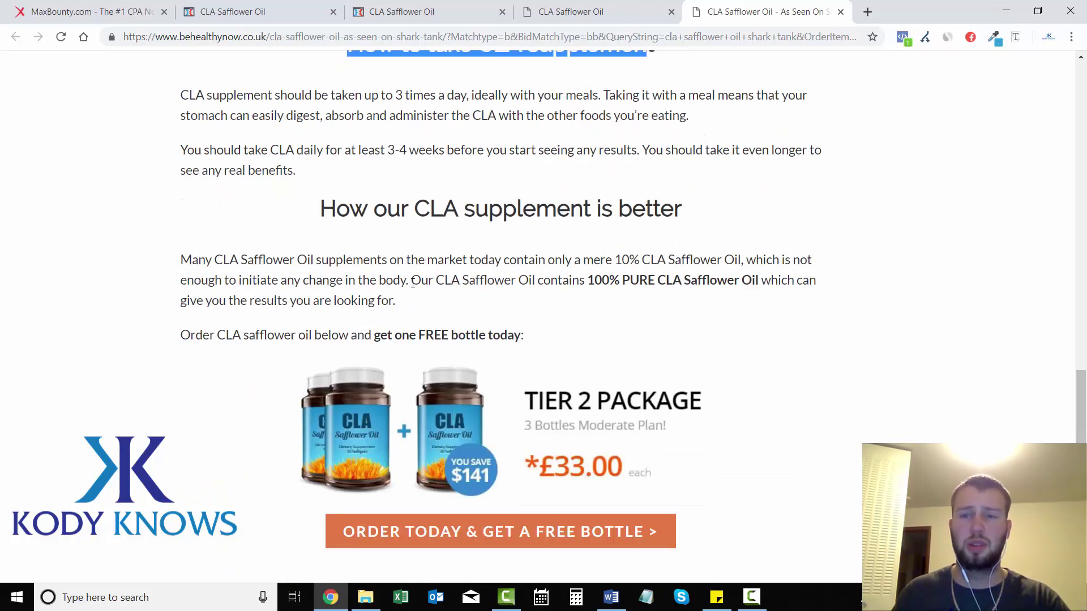
left_click_drag(1086, 438, 1074, 108)
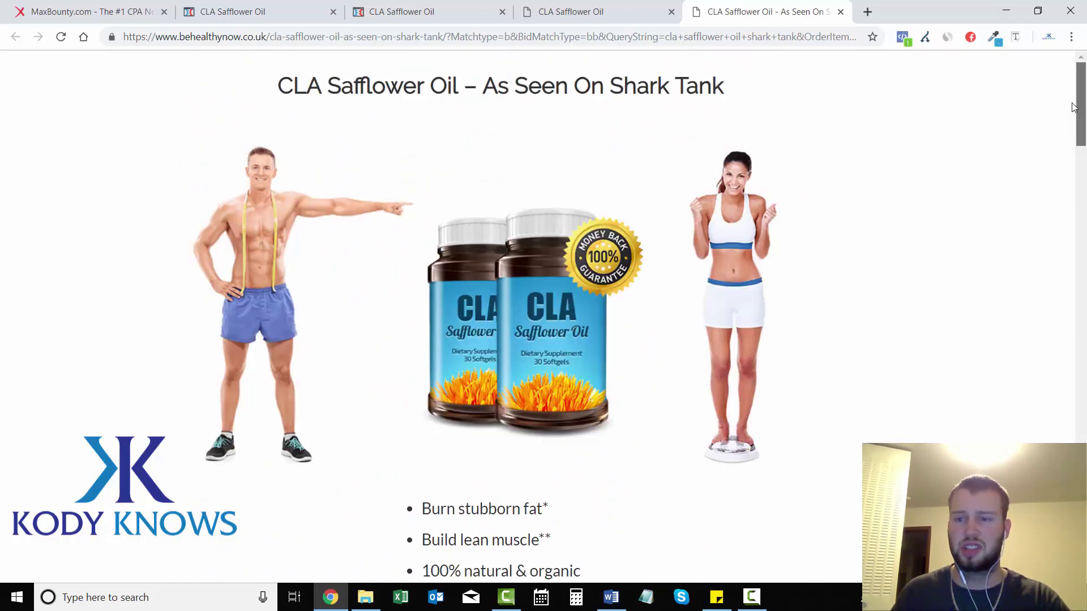
left_click(403, 4)
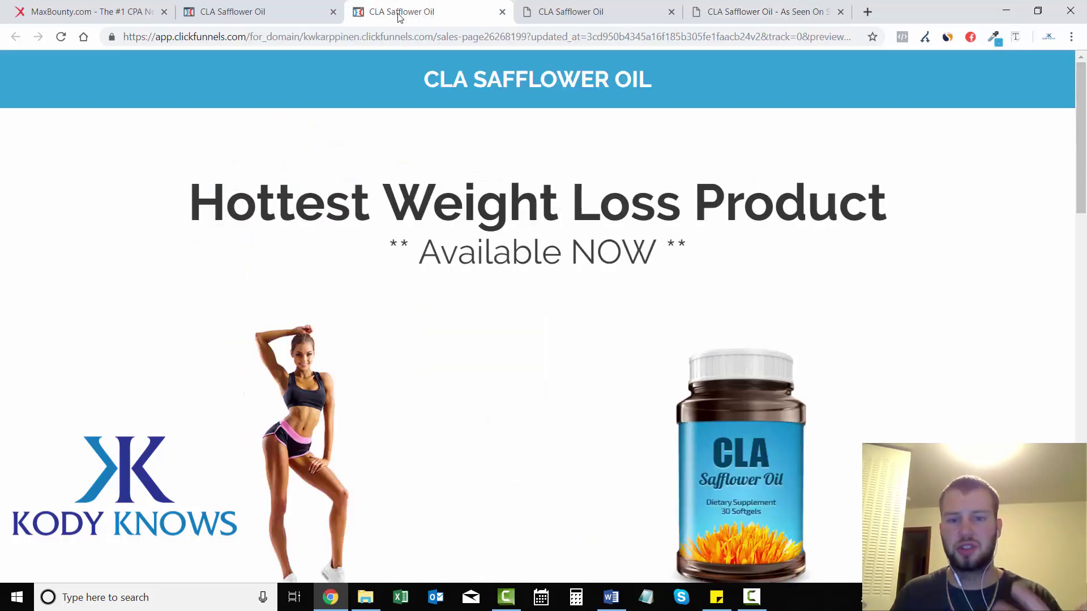
left_click_drag(1085, 131, 511, 18)
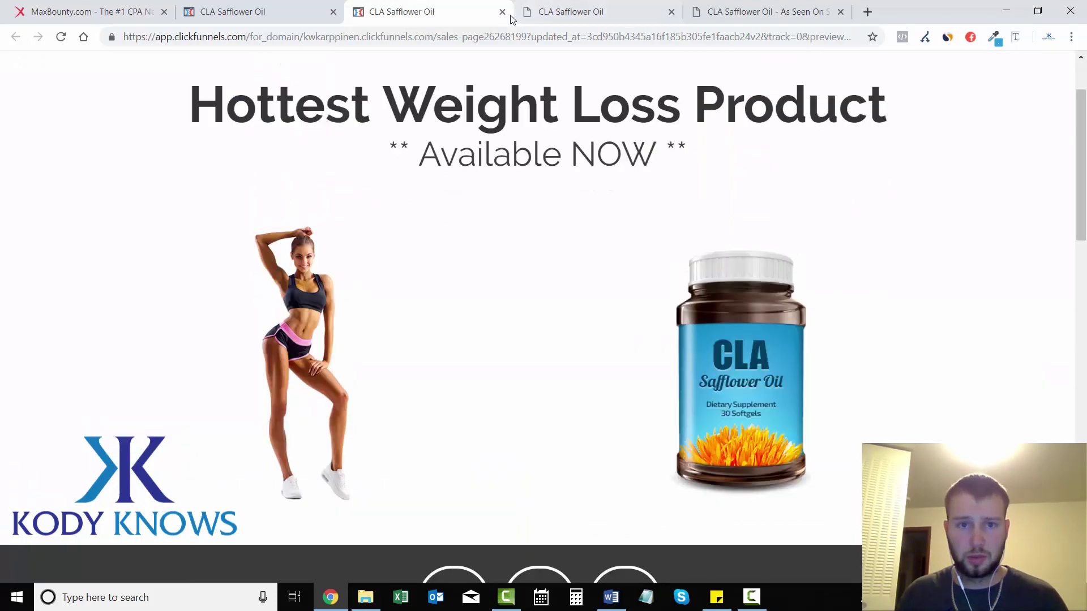
Return to the page editor and delete the Signup Today section with the Keep Me Posted button below the countdown.
left_click(312, 6)
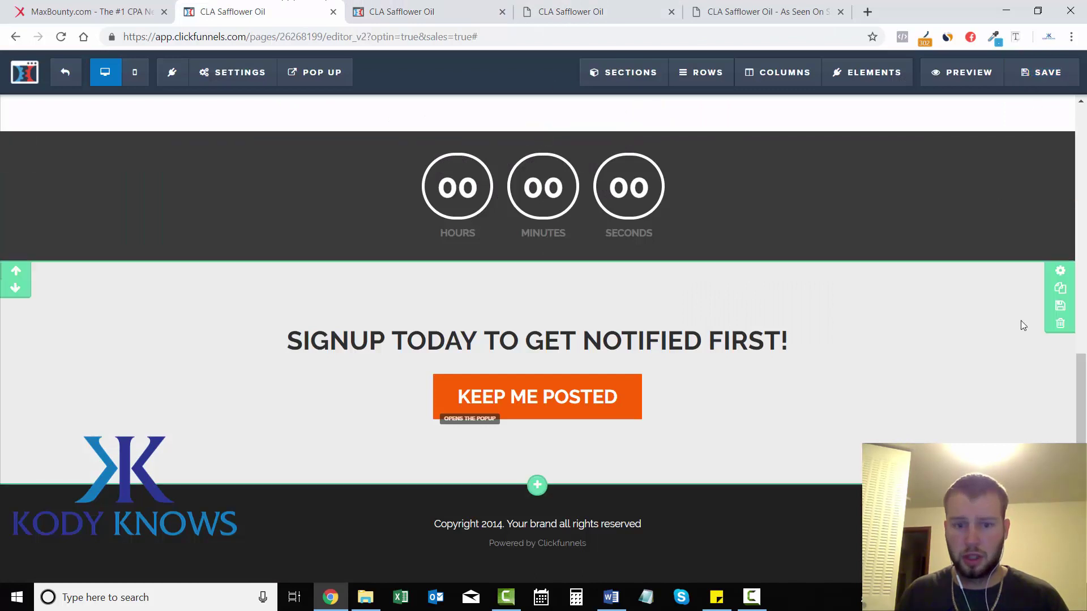
left_click(1060, 324)
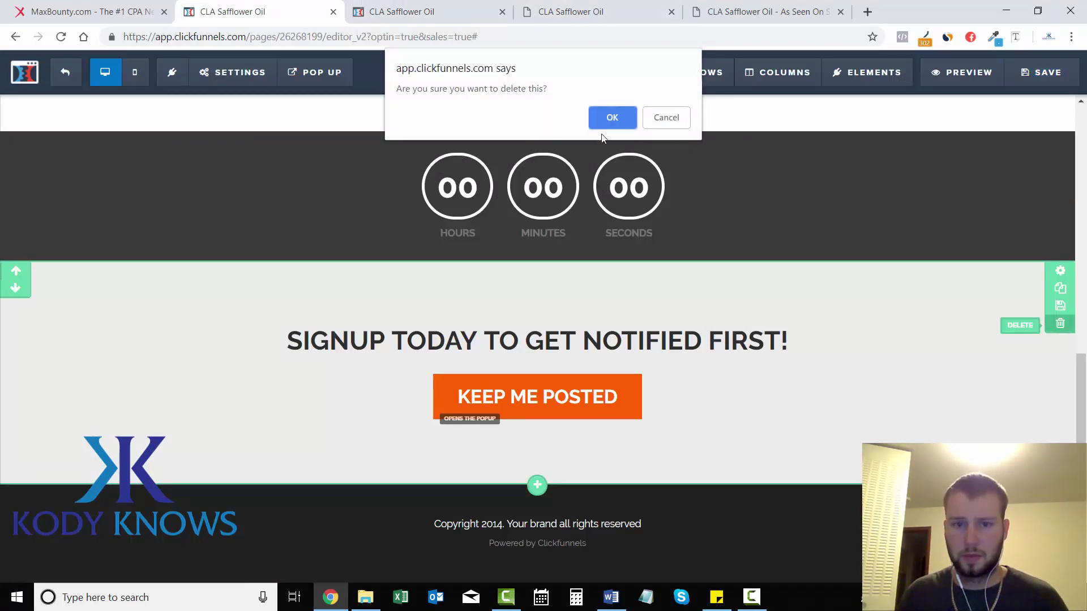
left_click(611, 118)
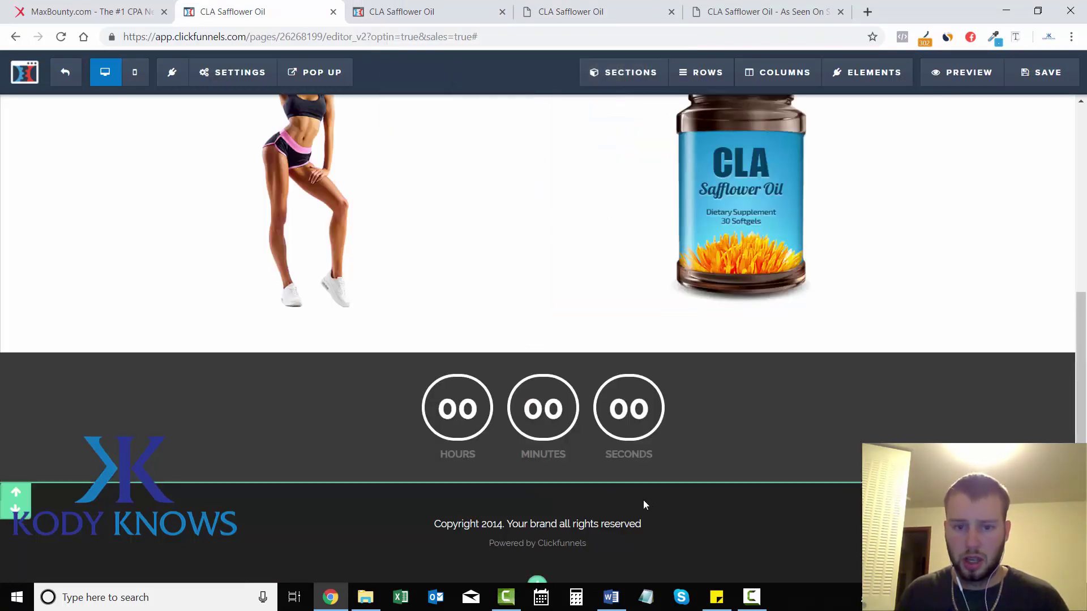
Change the footer copyright line to "Copyright 2019. CLA SAfflower Oil".
double_click(493, 525)
type("2019")
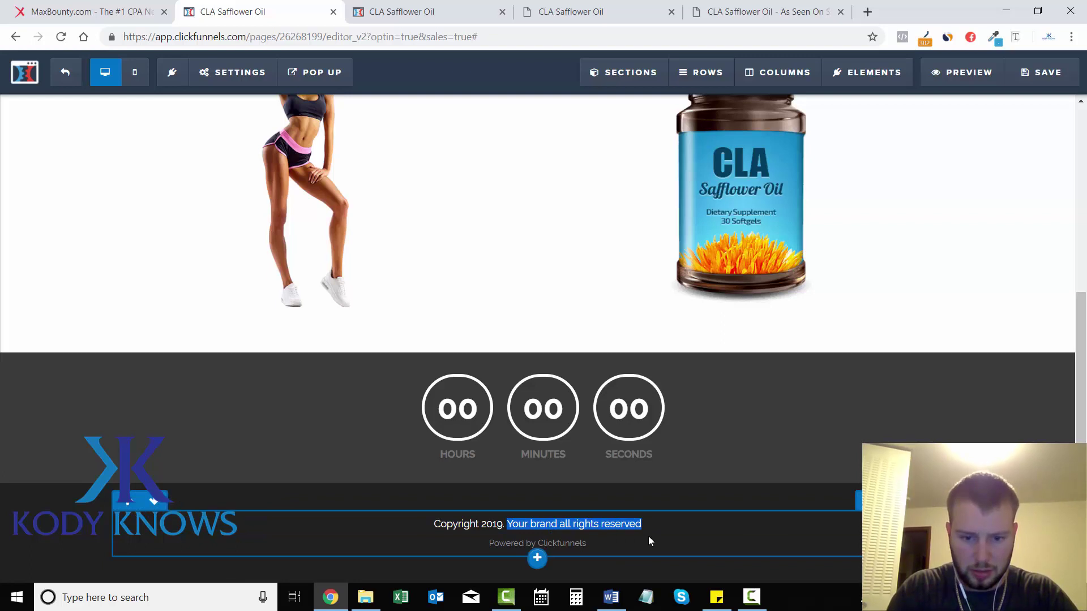
left_click(582, 525)
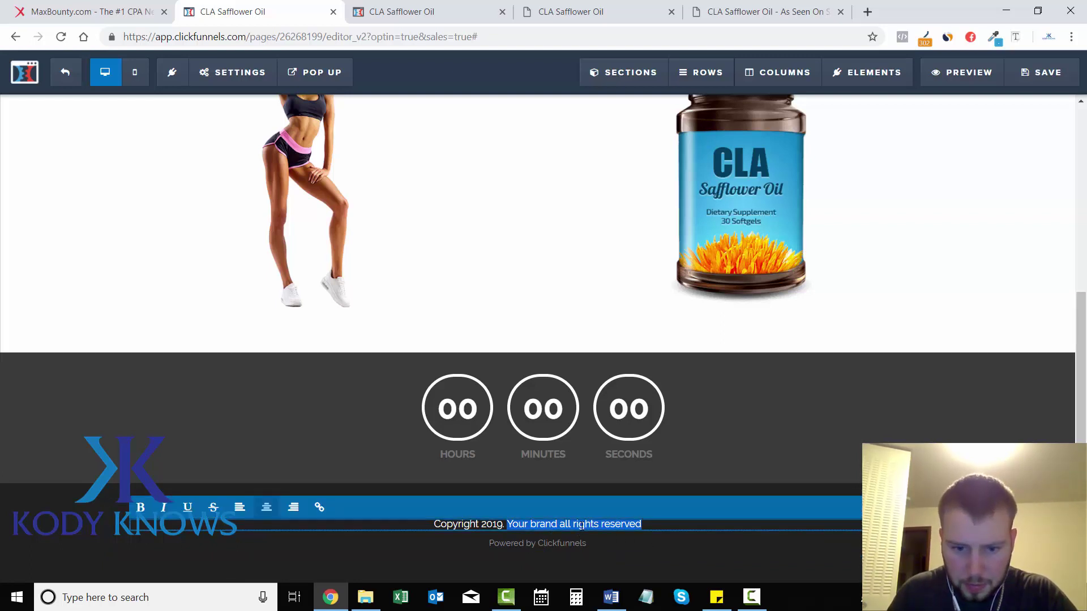
type("CLA SAfflow")
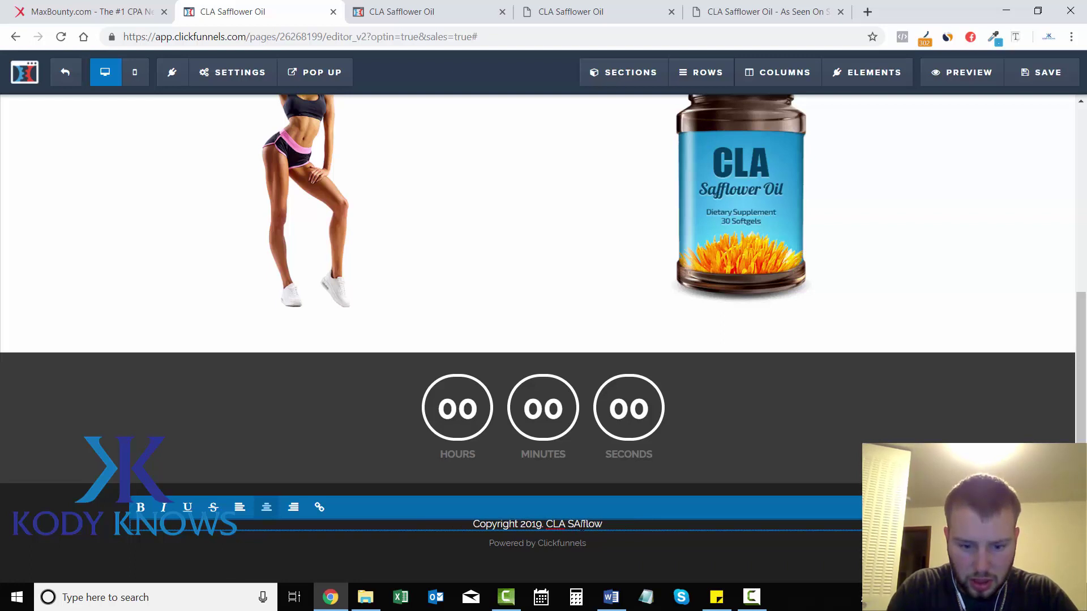
type("er Oil")
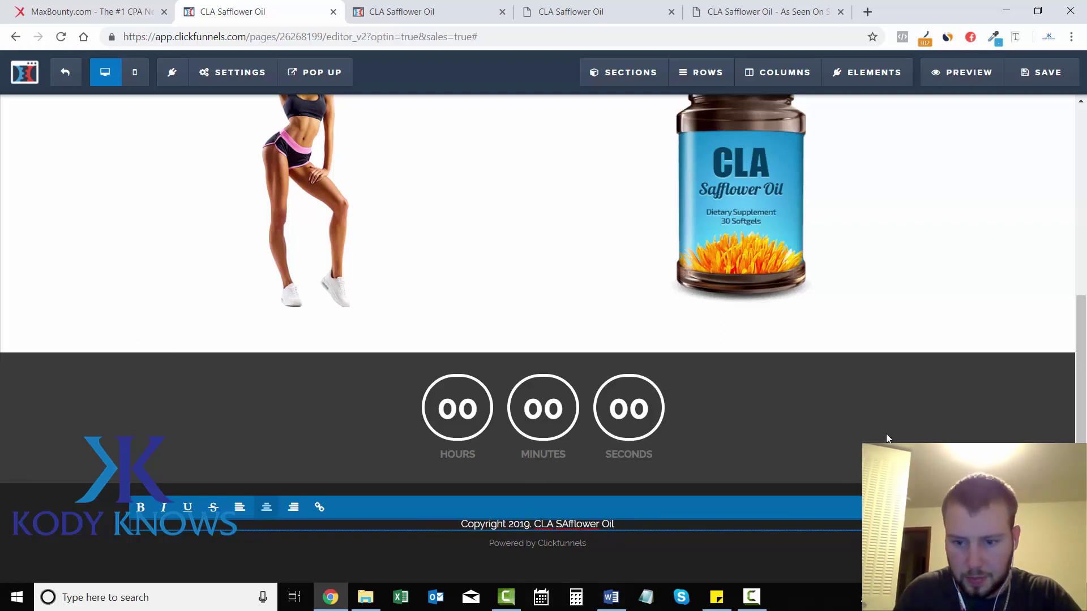
left_click(888, 439)
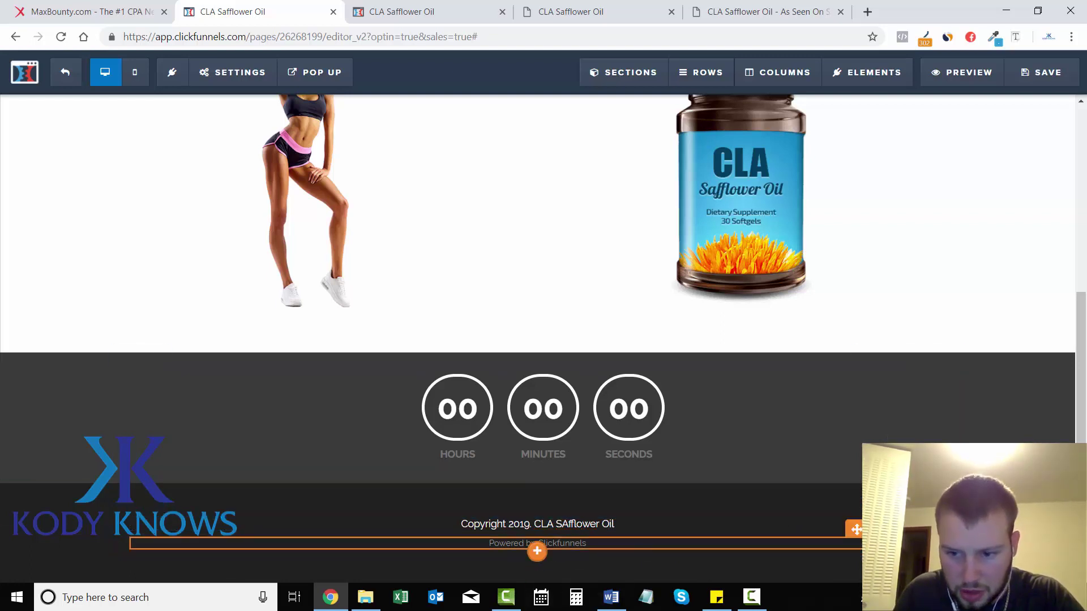
Delete the Powered by Clickfunnels line from the footer and save the page.
left_click(856, 529)
left_click(615, 116)
scroll(1050, 108, "up", 6)
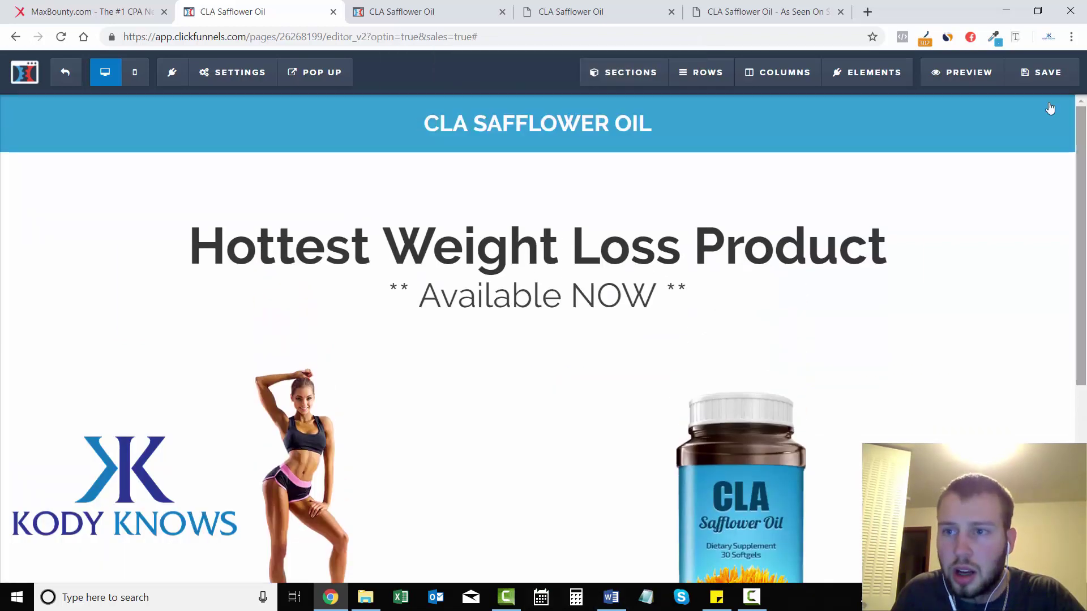
left_click(1047, 73)
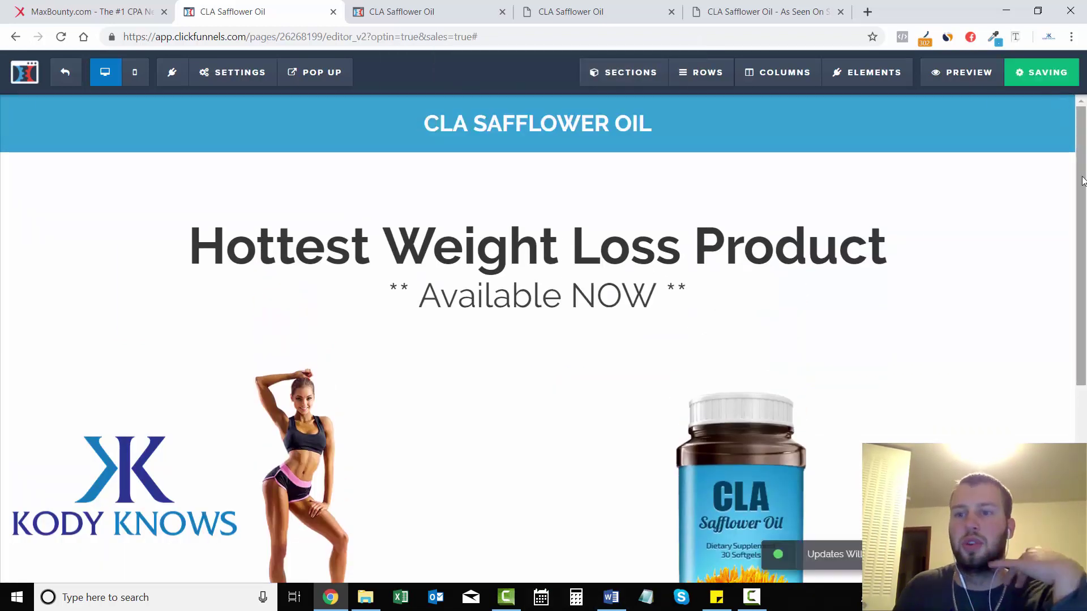
Preview the page and examine its headlines, images, countdown and footer, comparing it with the editor view.
scroll(1084, 175, "down", 3)
scroll(1085, 176, "up", 3)
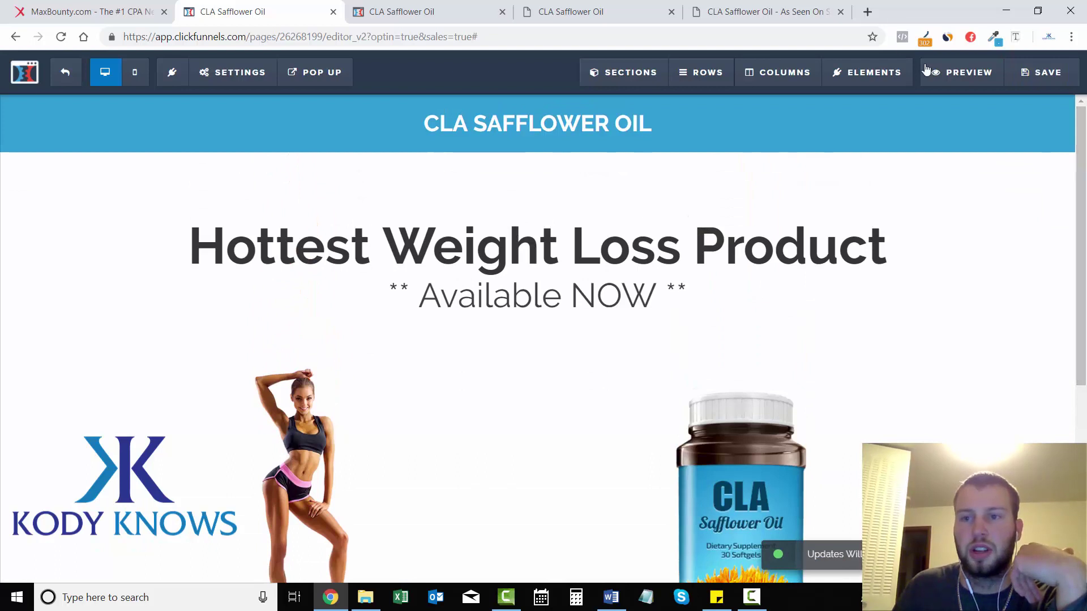
left_click(963, 73)
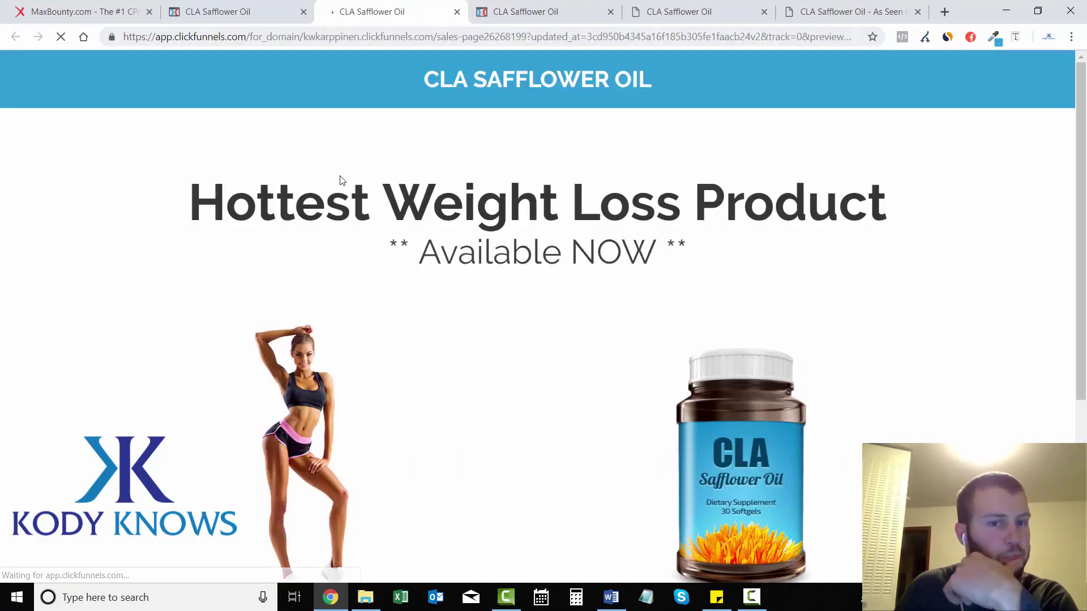
scroll(1084, 152, "down", 1)
scroll(1084, 152, "up", 1)
left_click_drag(1084, 152, 1008, 154)
left_click_drag(398, 249, 687, 249)
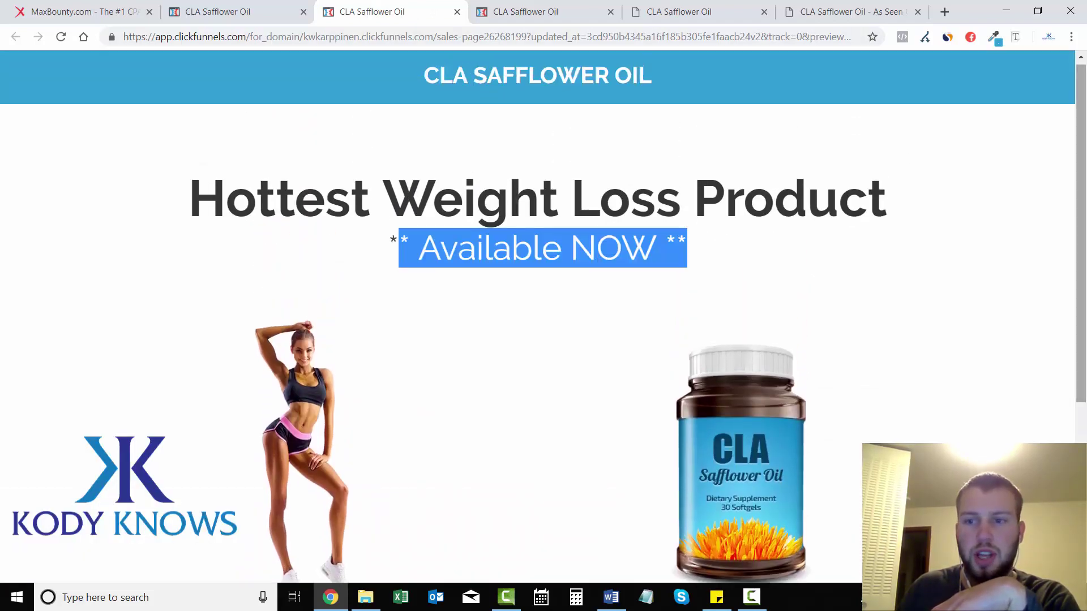
scroll(635, 412, "down", 5)
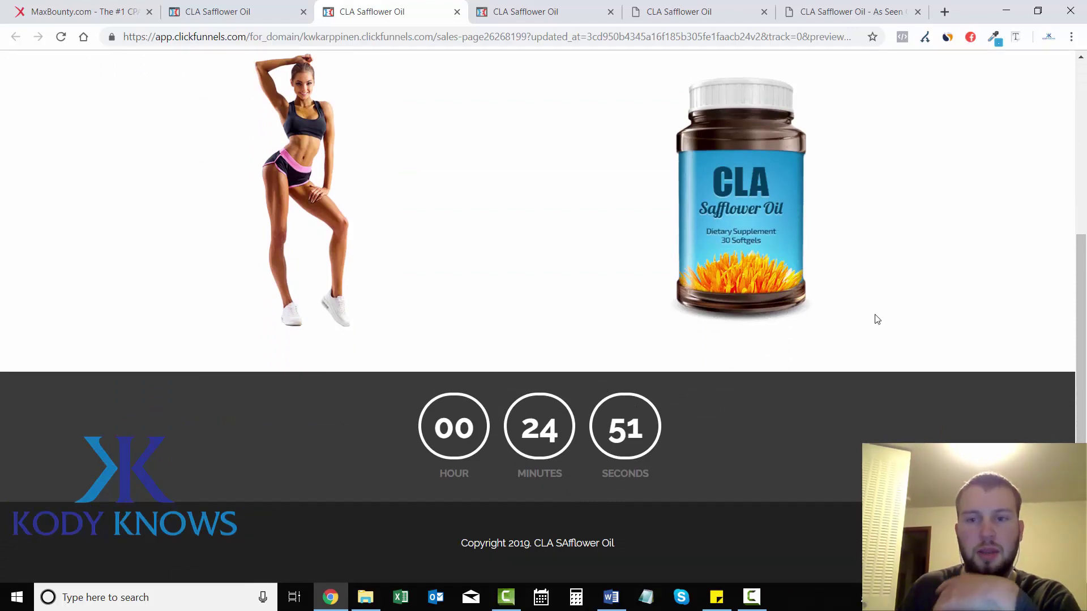
left_click_drag(1081, 340, 1081, 164)
left_click(943, 219)
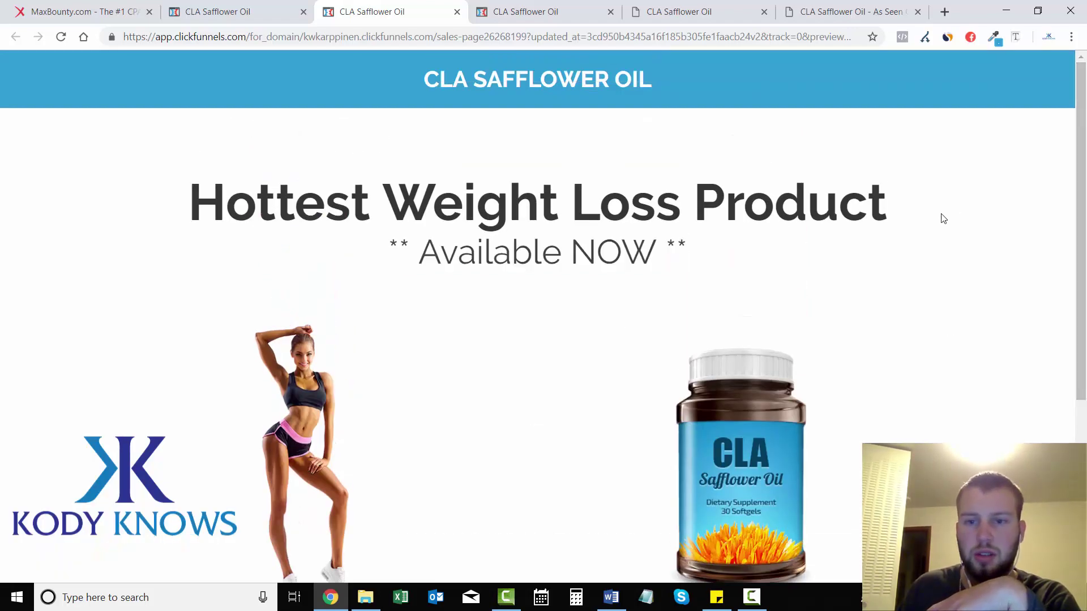
scroll(1074, 210, "down", 2)
scroll(1074, 211, "up", 3)
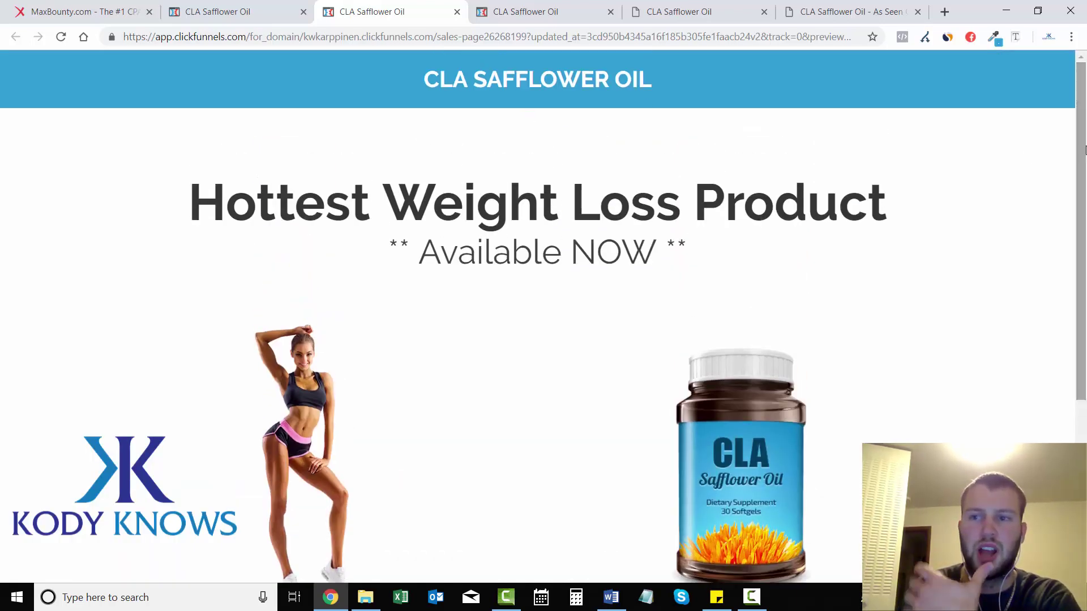
left_click(227, 11)
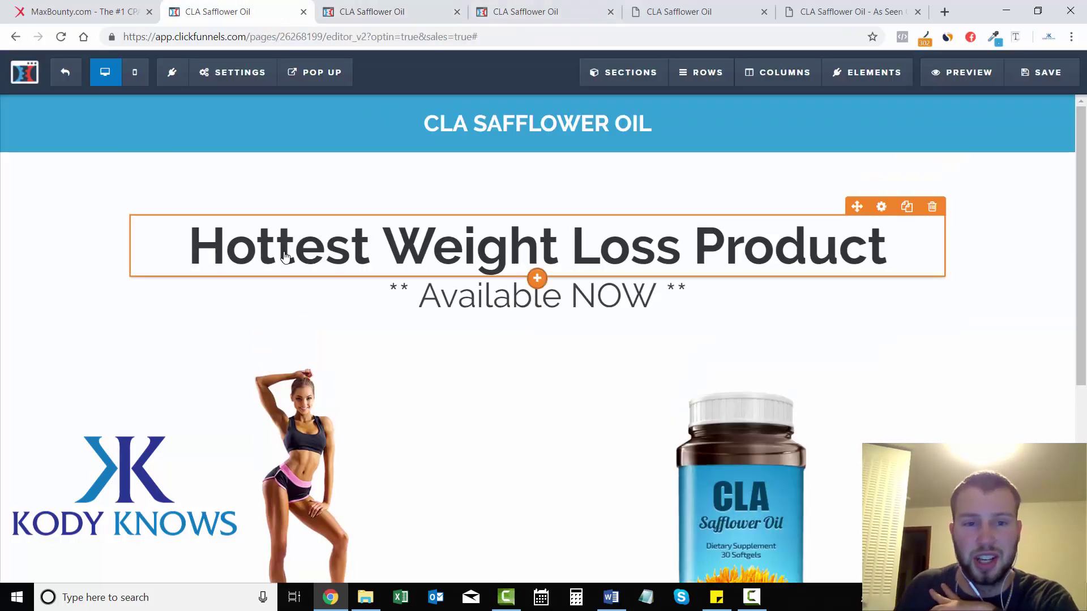
left_click(375, 13)
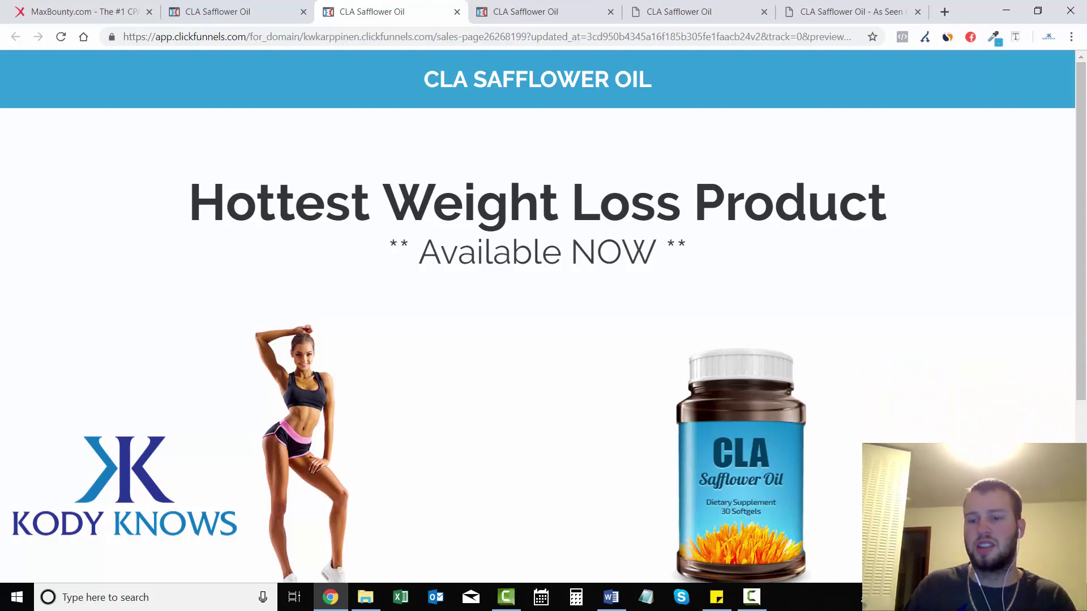
Return to the page editor, set the affiliate badge to Hide in the general settings, and save the page.
left_click(217, 9)
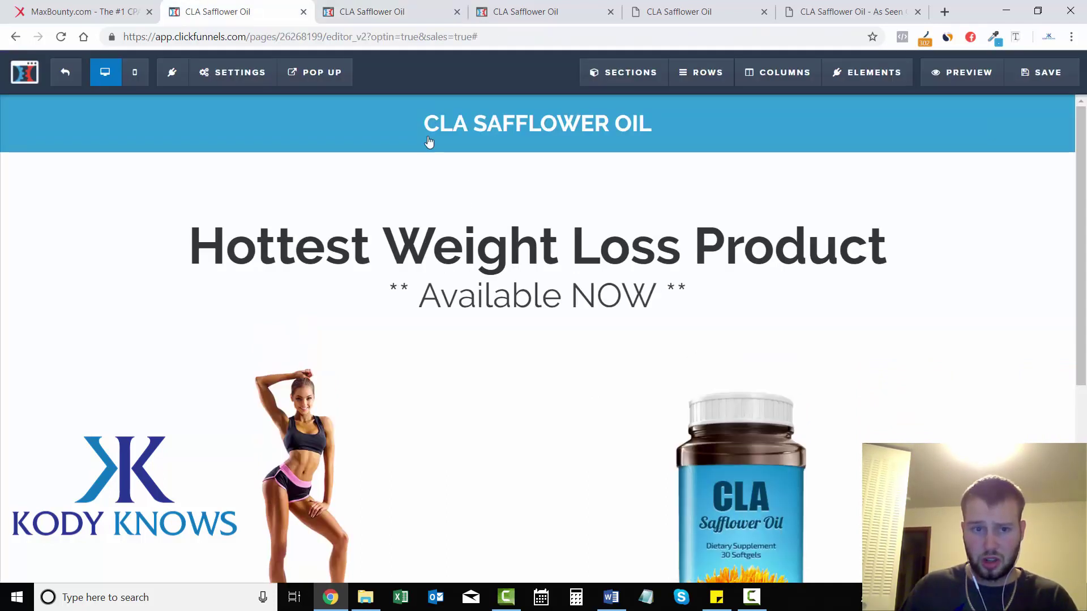
left_click(223, 86)
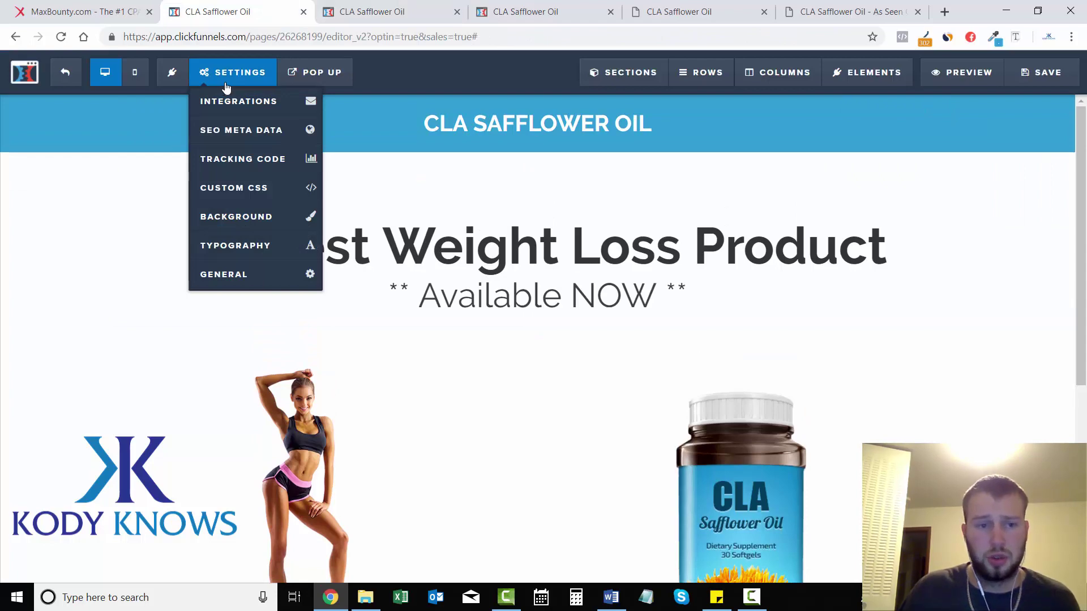
left_click(255, 277)
left_click(1050, 233)
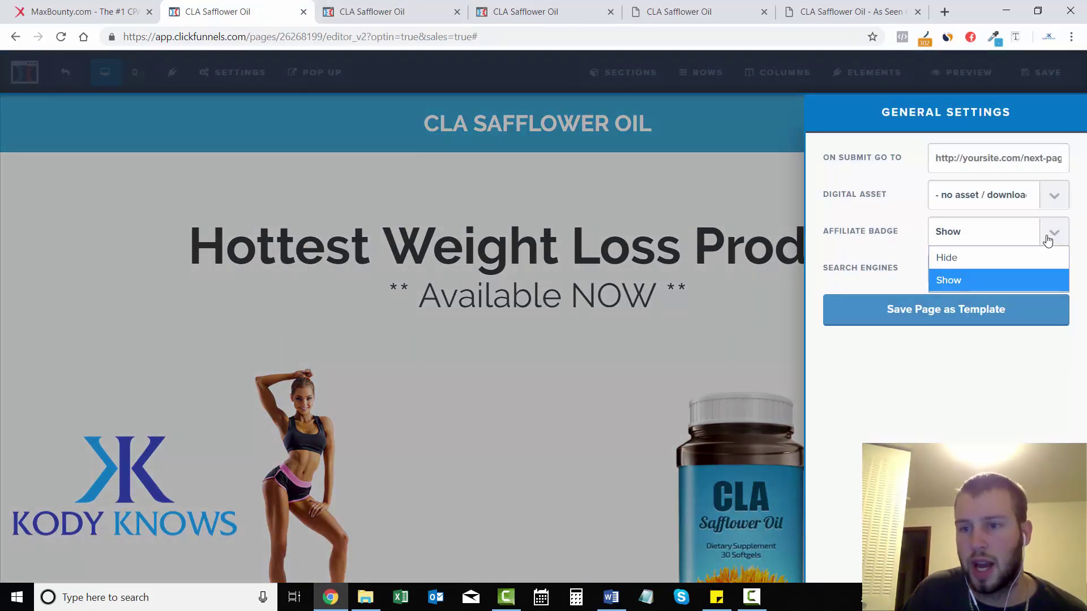
left_click(976, 254)
left_click(1028, 78)
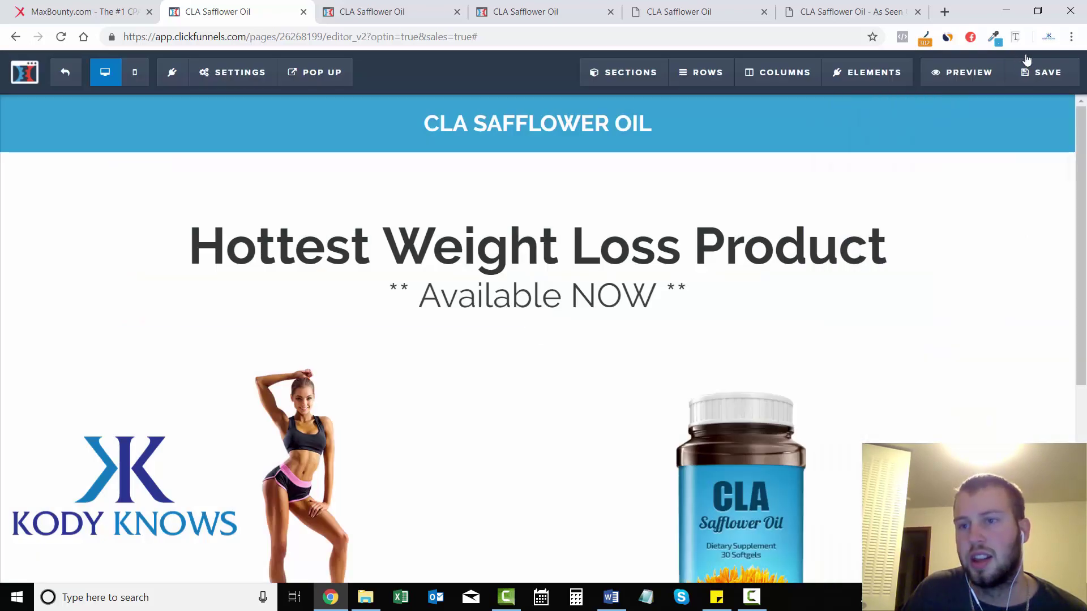
left_click(1029, 77)
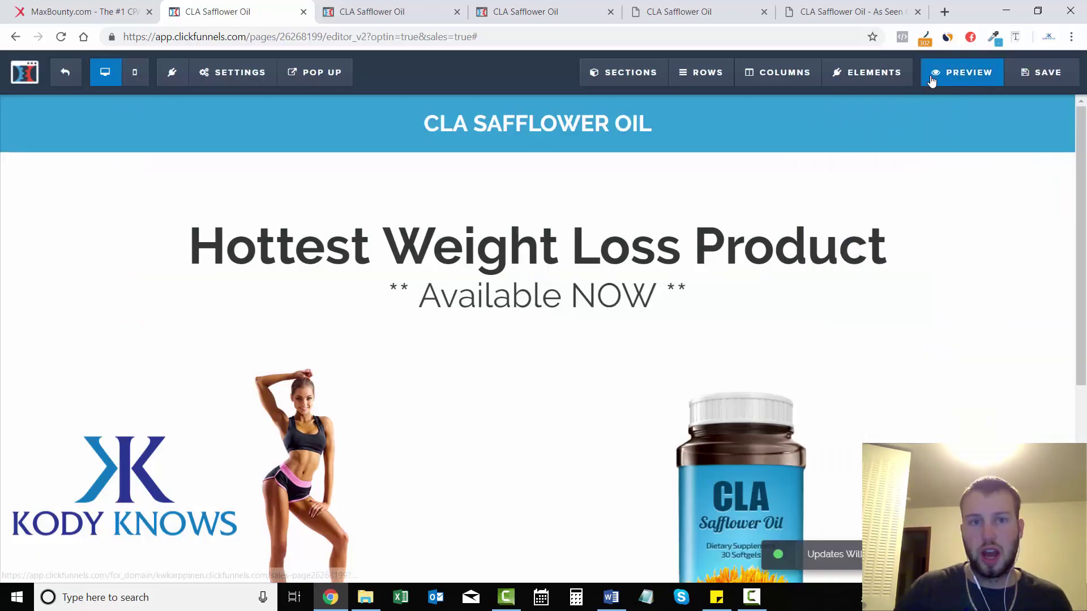
Preview the page again and compare it with the earlier preview to check the ClickFunnels affiliate badge.
left_click(932, 76)
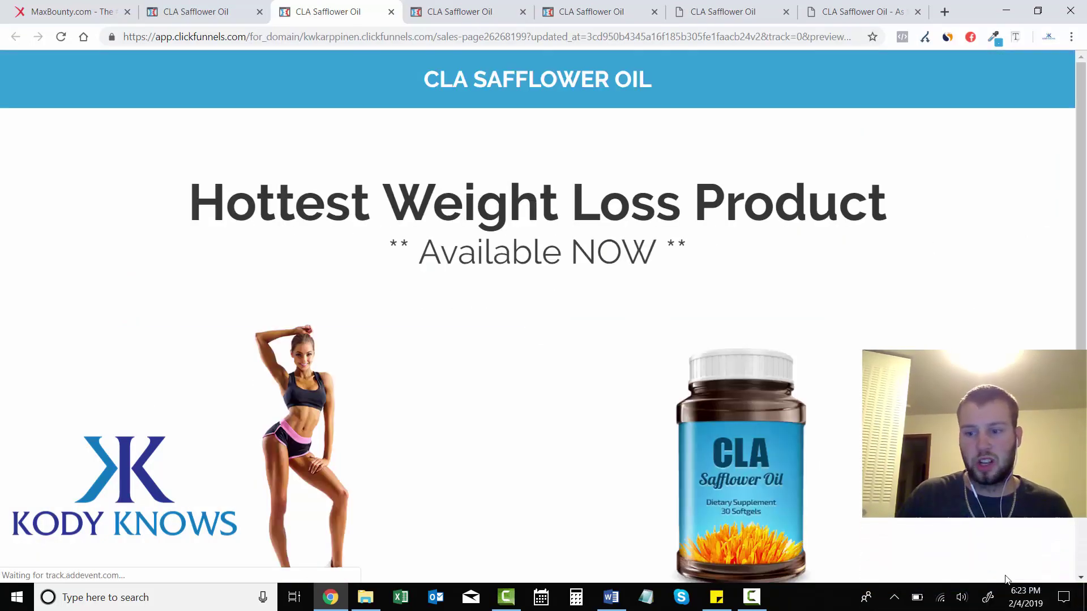
left_click(462, 13)
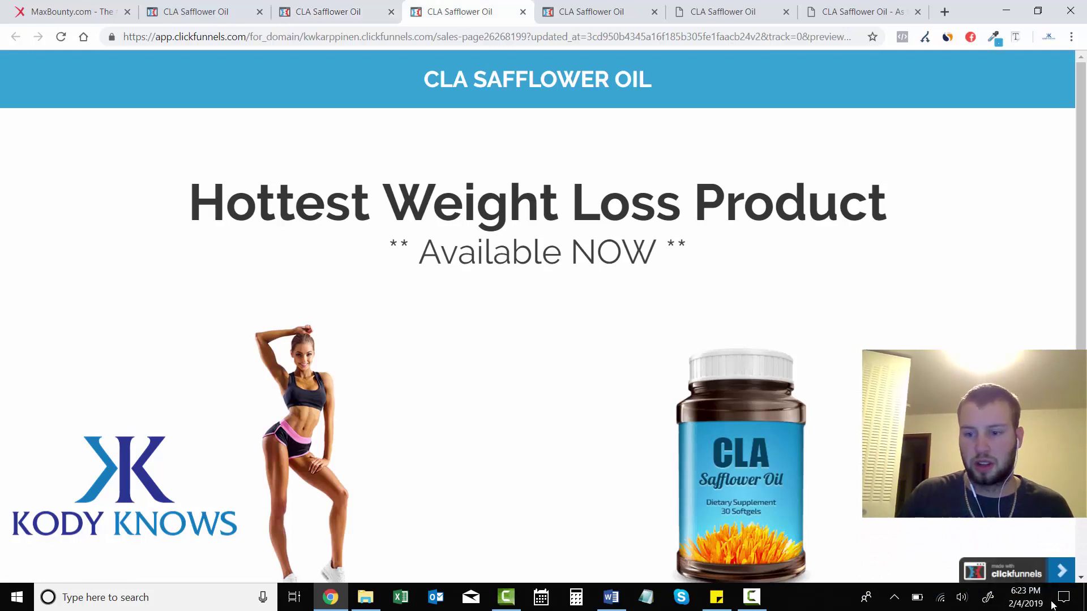
left_click(372, 6)
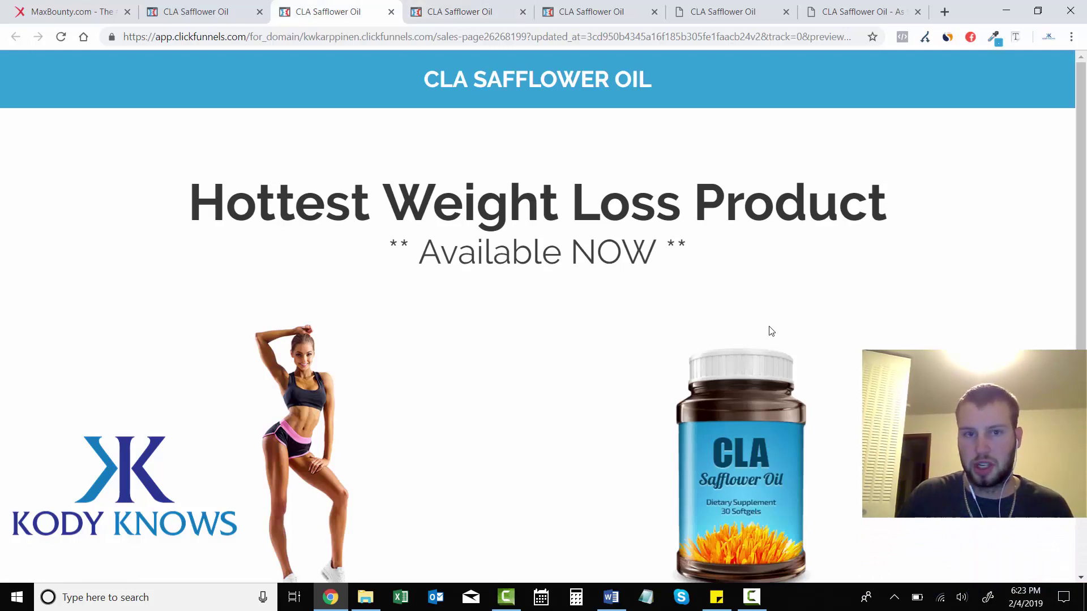
Close two of the extra landing page preview tabs and return to the page editor.
left_click(433, 10)
left_click(522, 12)
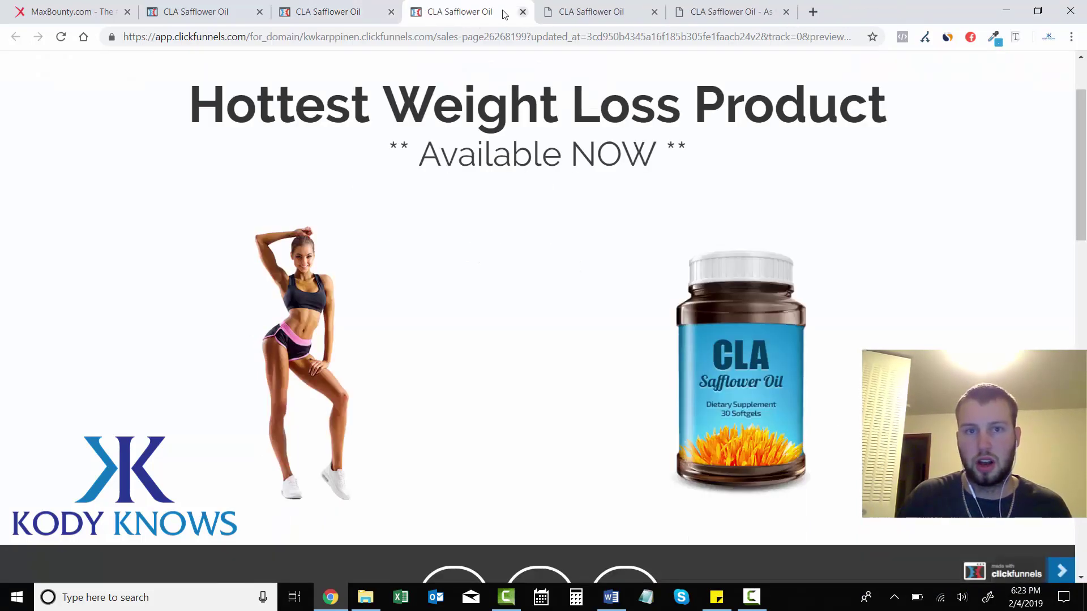
left_click(526, 12)
scroll(1071, 201, "down", 1)
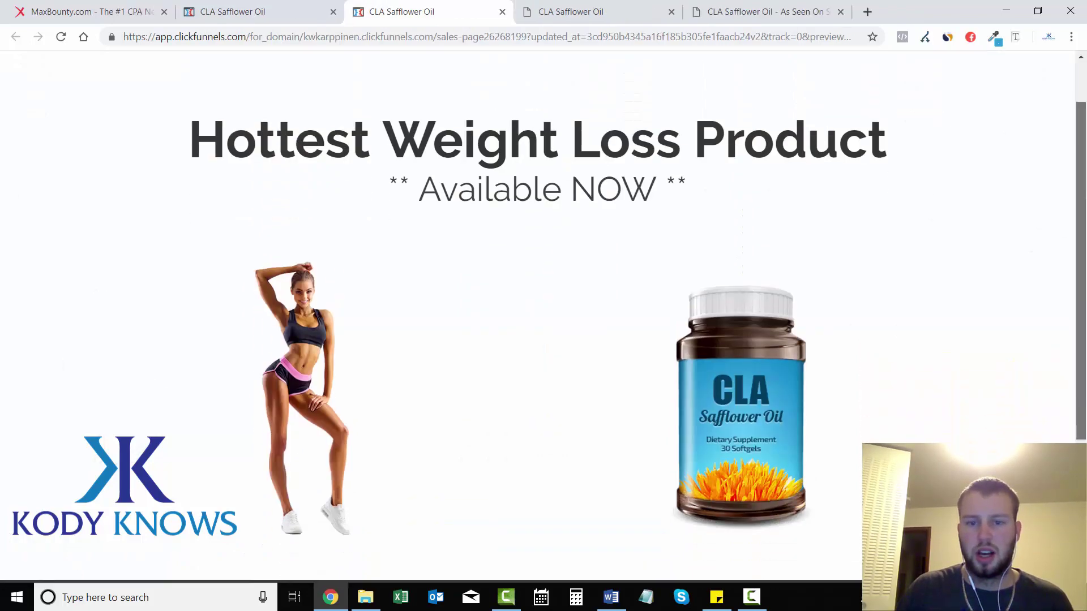
scroll(906, 170, "up", 1)
left_click(244, 12)
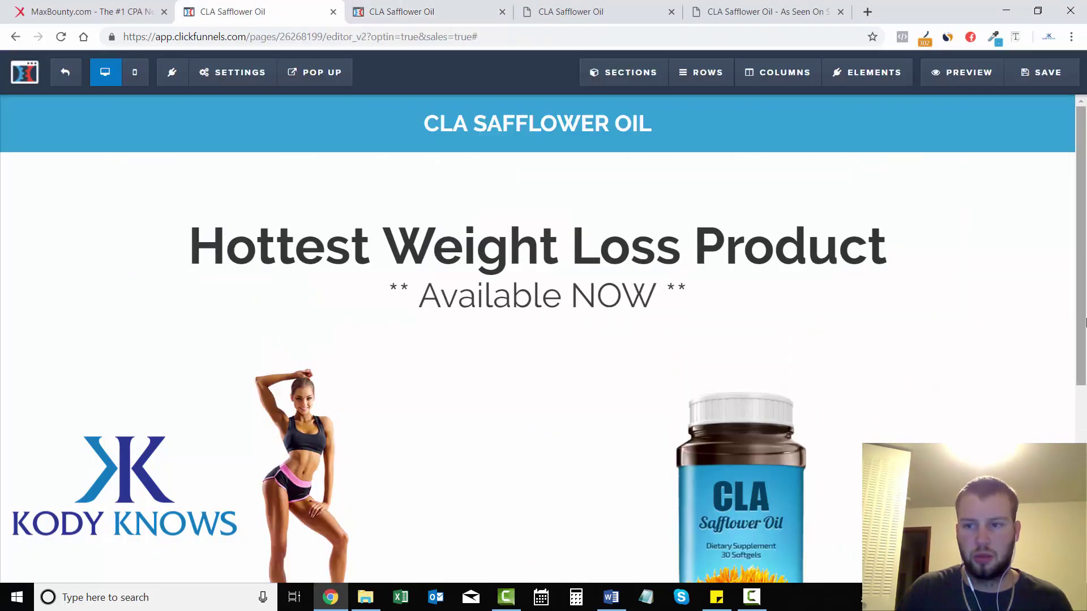
Add a one-column row below the model and bottle images and place a button element in it.
scroll(594, 316, "down", 4)
left_click(539, 419)
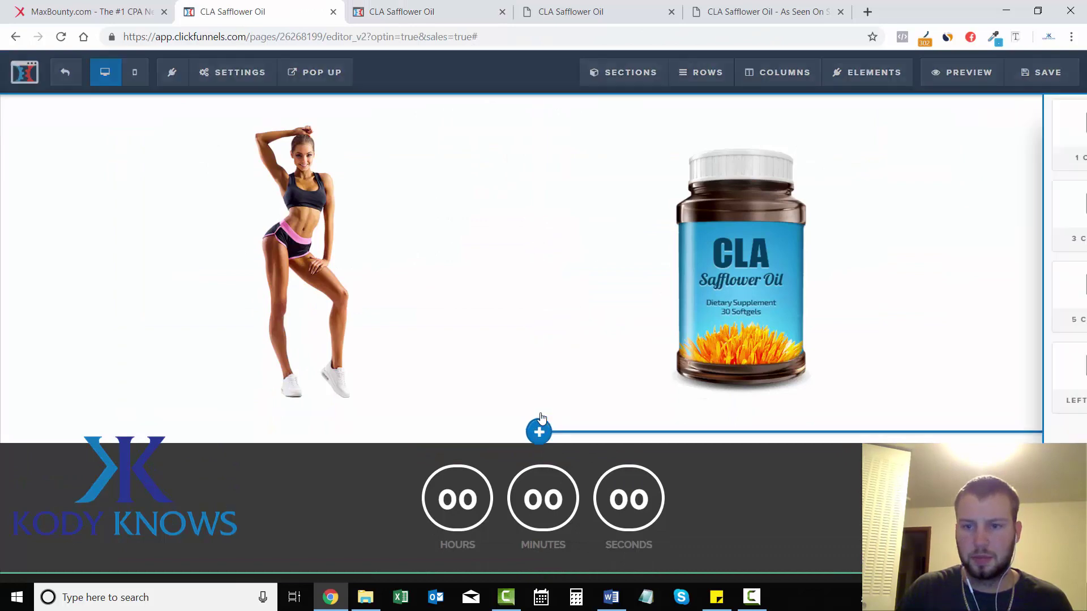
left_click(824, 156)
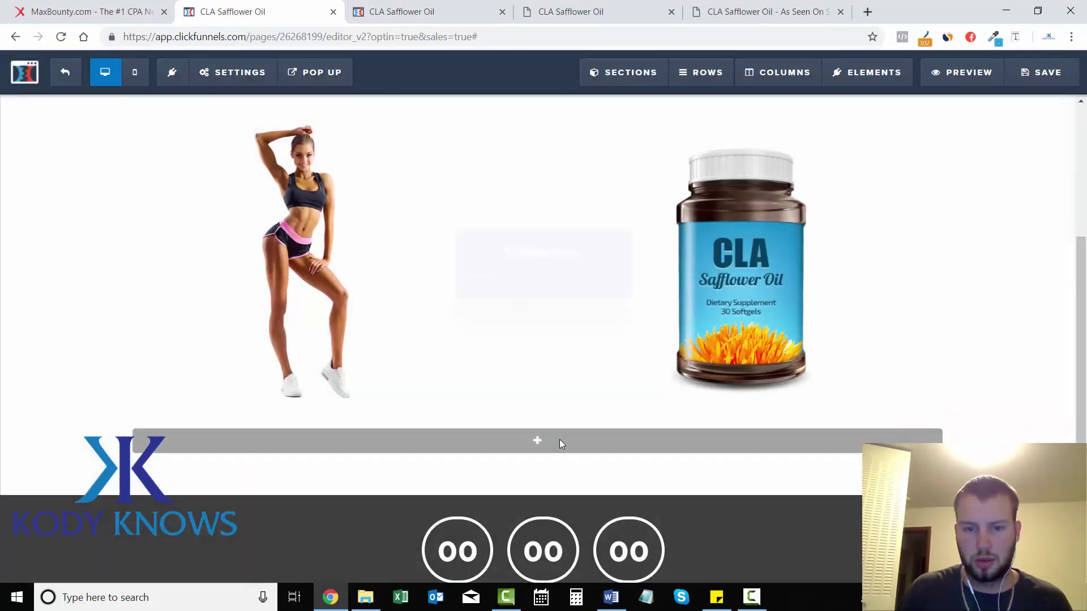
left_click(539, 440)
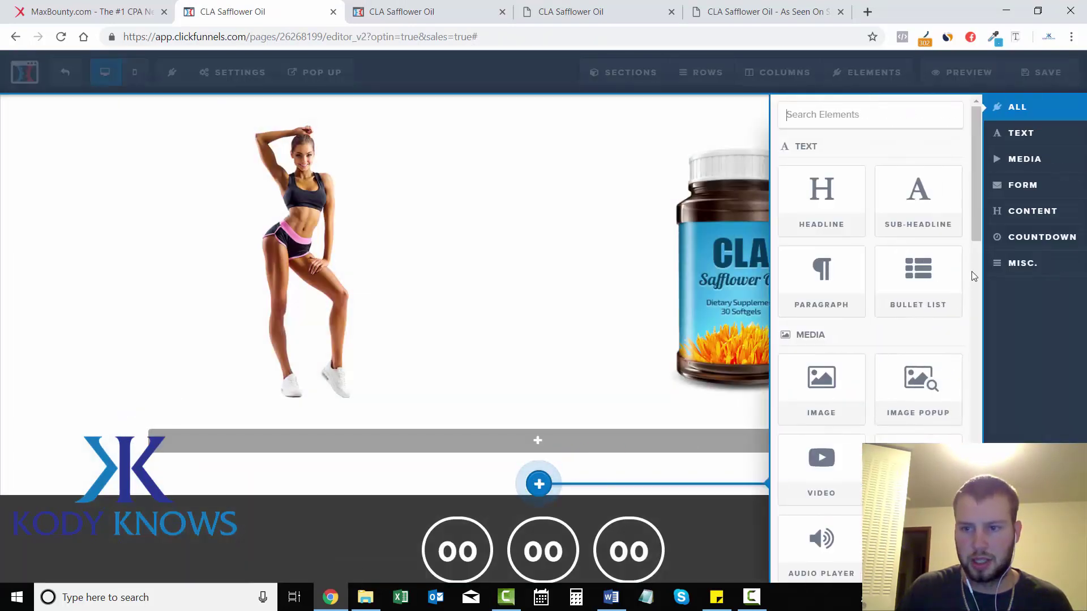
left_click_drag(976, 232, 991, 298)
left_click(845, 433)
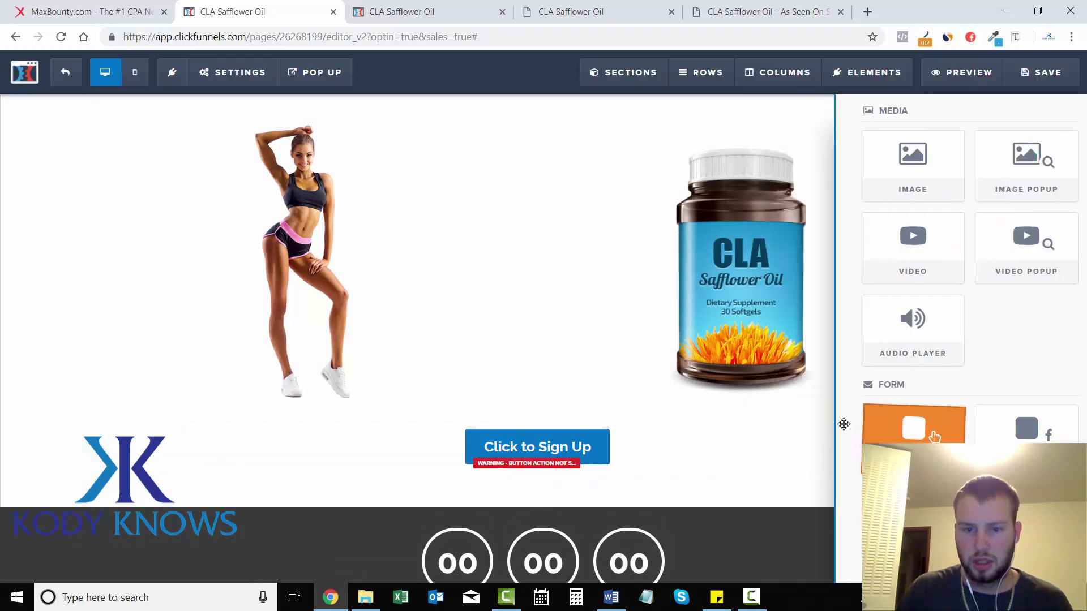
Set the new button's text to "Click Here to Order CLA Safflower Oil Now!".
left_click(614, 455)
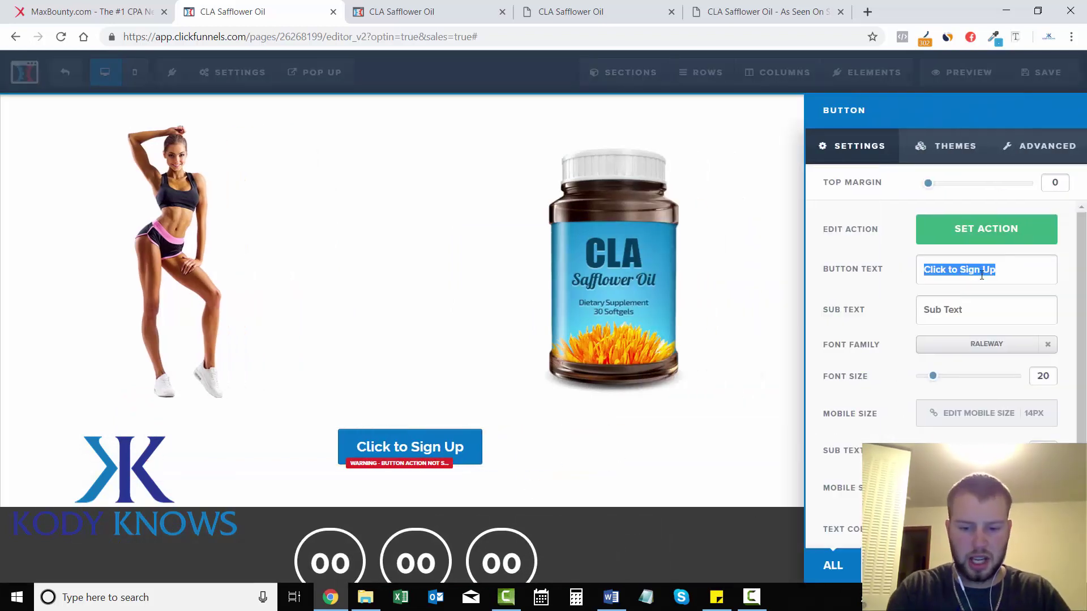
type("Order CLA")
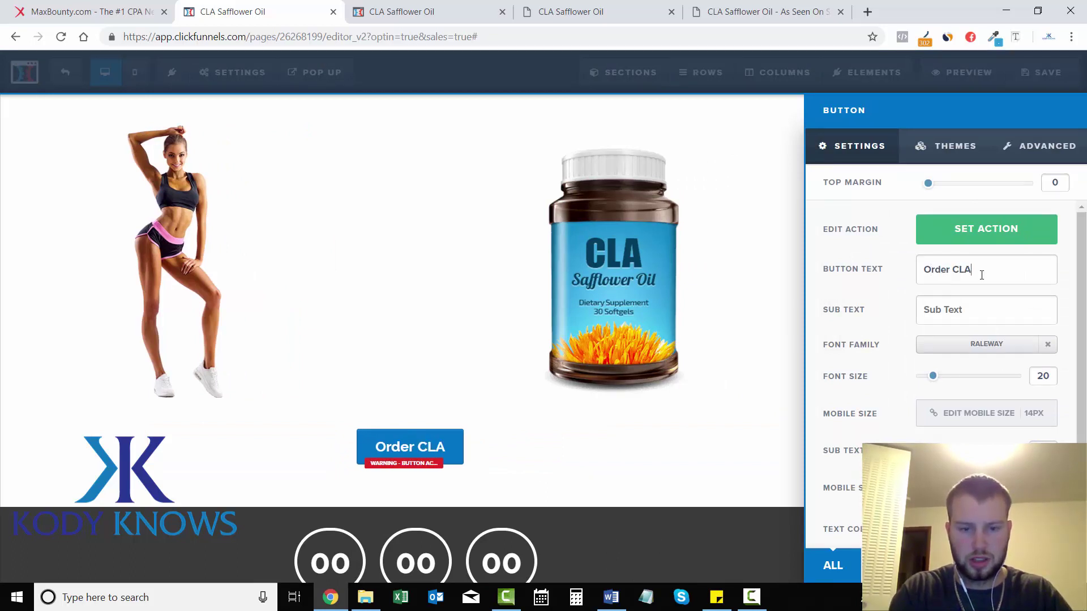
type(" Safflower ")
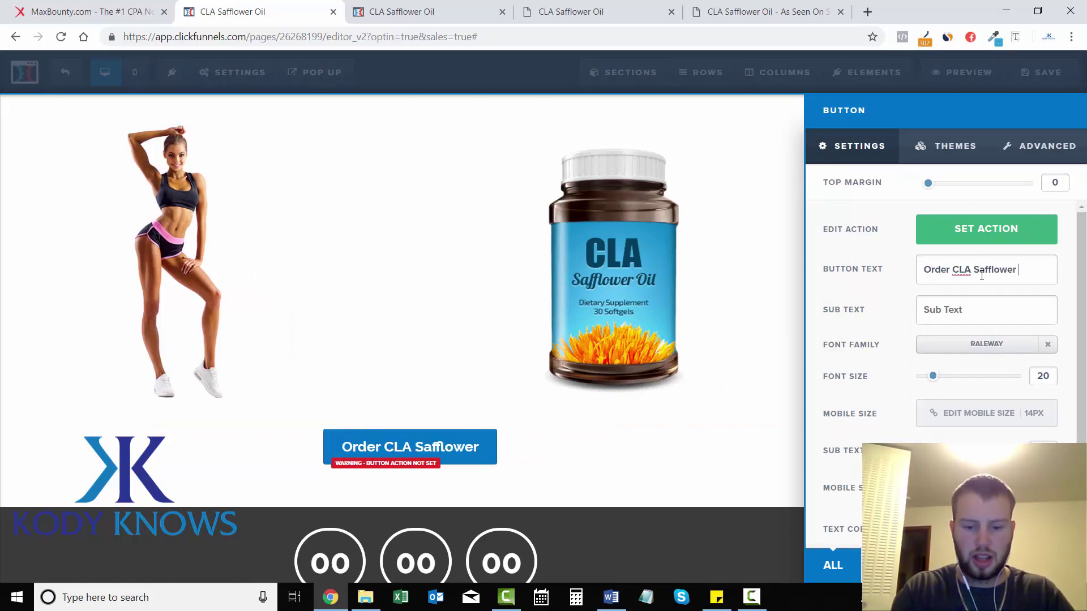
type("Oil Now")
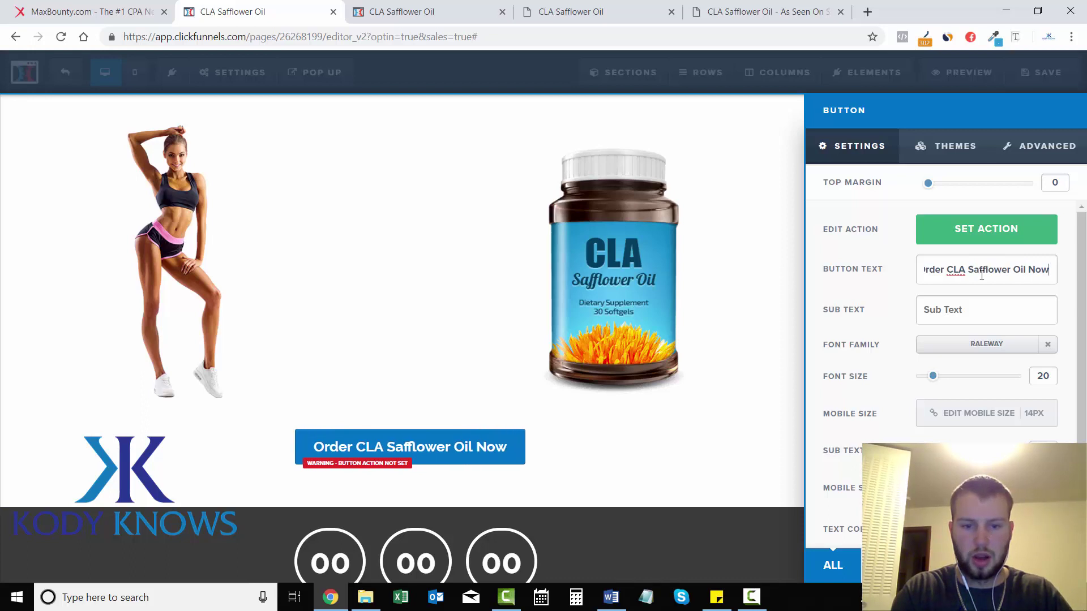
type("!")
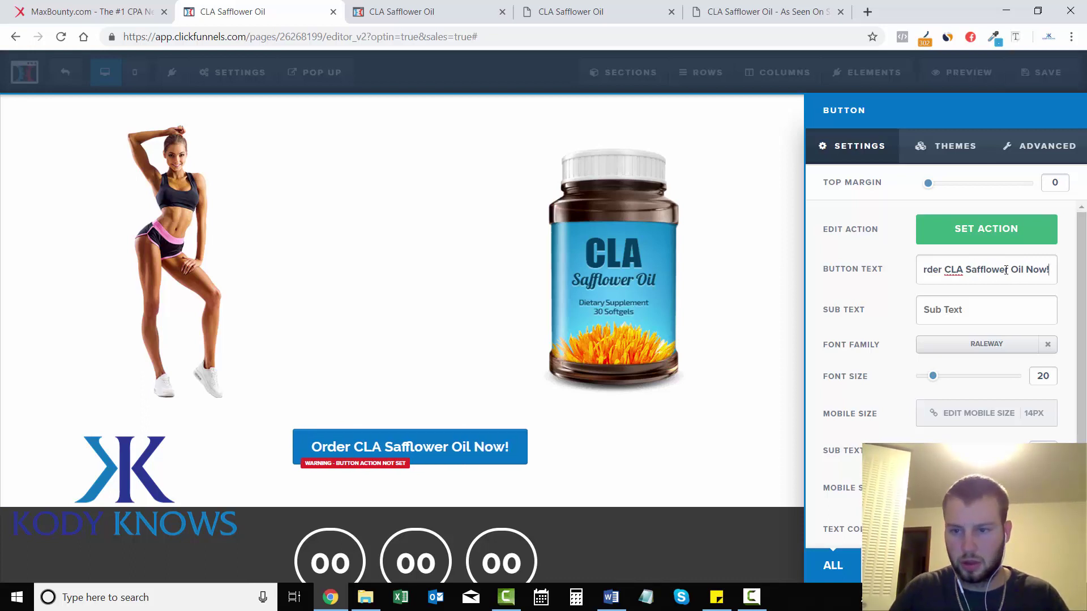
left_click_drag(963, 270, 916, 278)
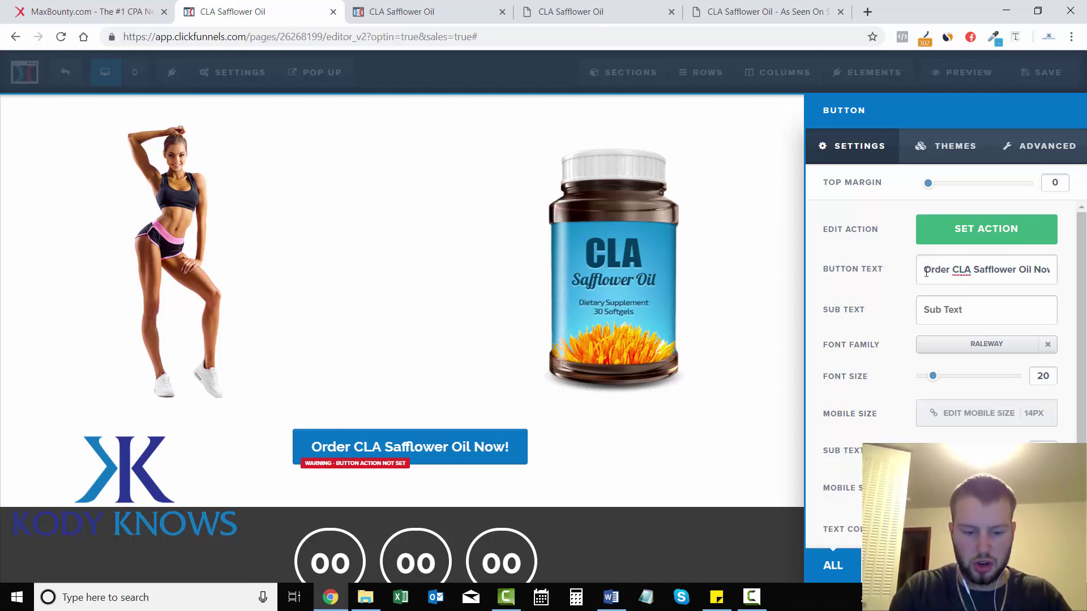
type("Click Here")
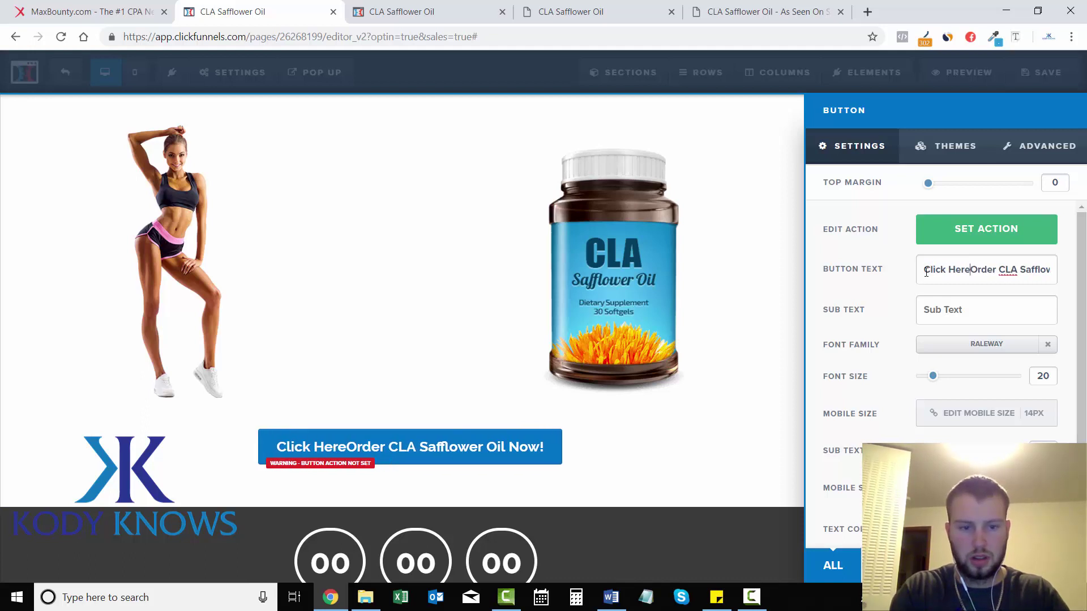
type(" to")
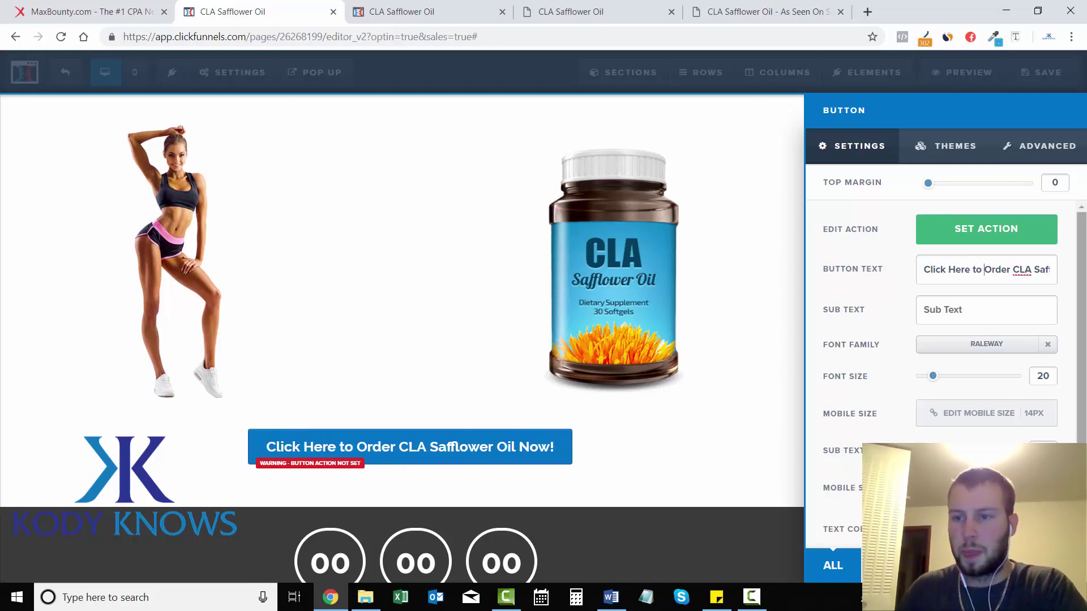
View the order button's available actions, such as Go to Website URL, and leave them unchanged.
left_click(996, 232)
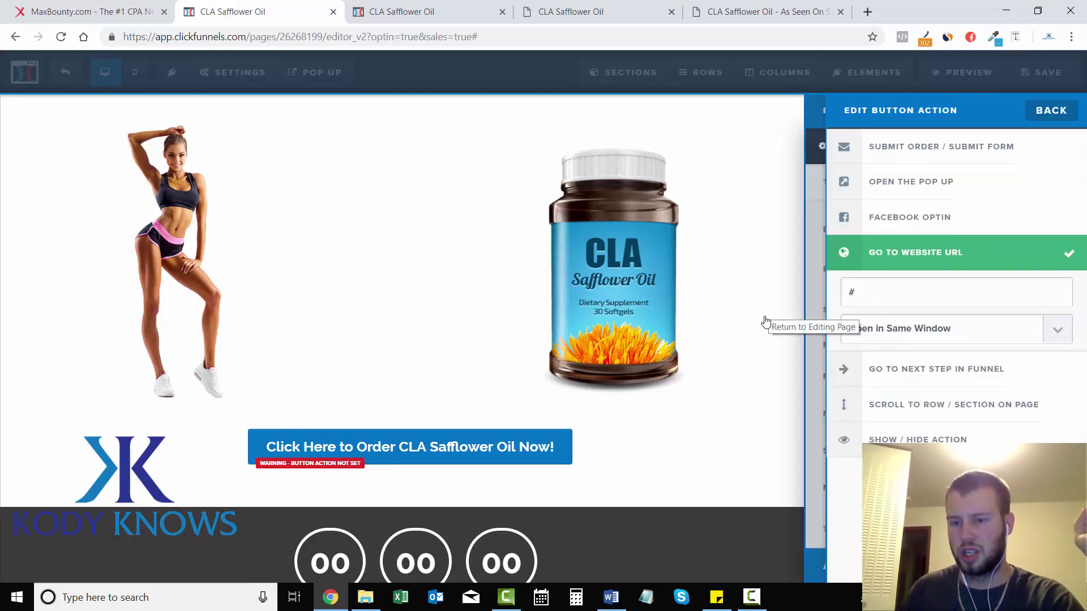
left_click(707, 308)
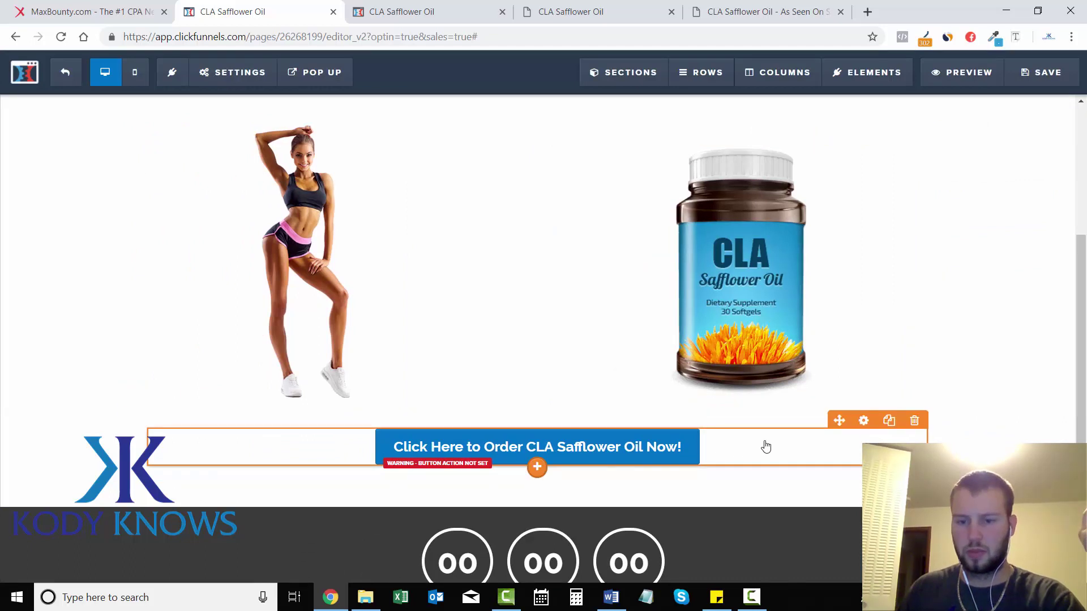
Try the Fill Width button width on the order button and switch it back to Fluid.
left_click(861, 425)
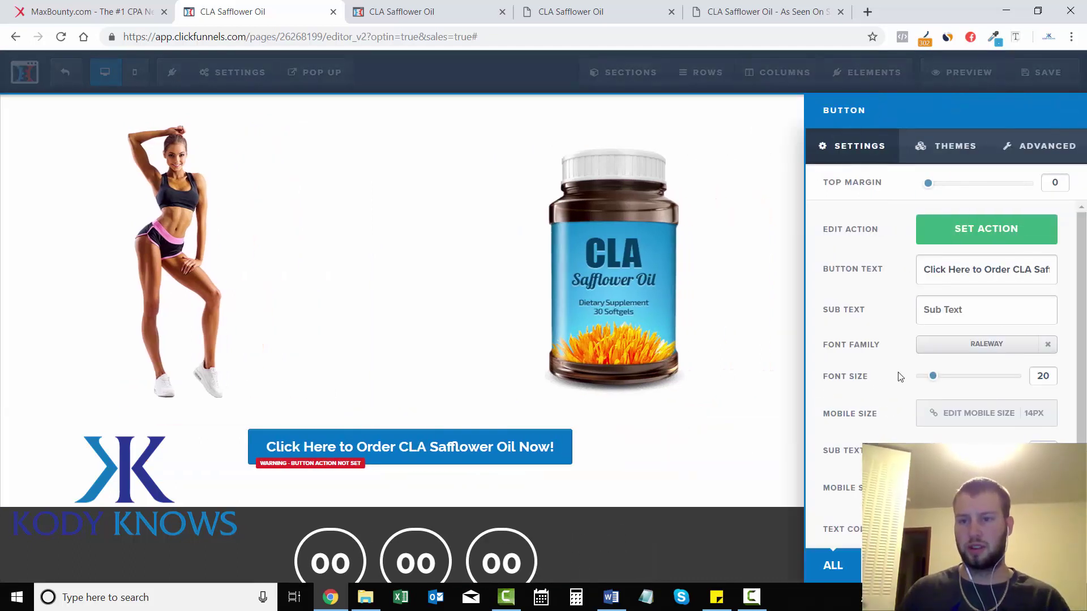
left_click(1020, 143)
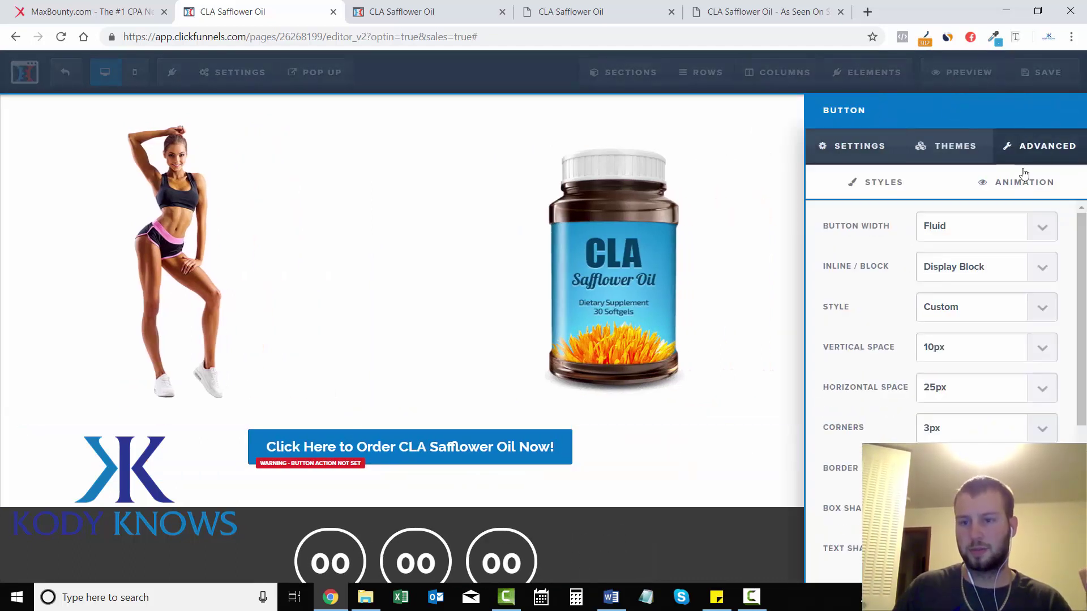
left_click(1045, 226)
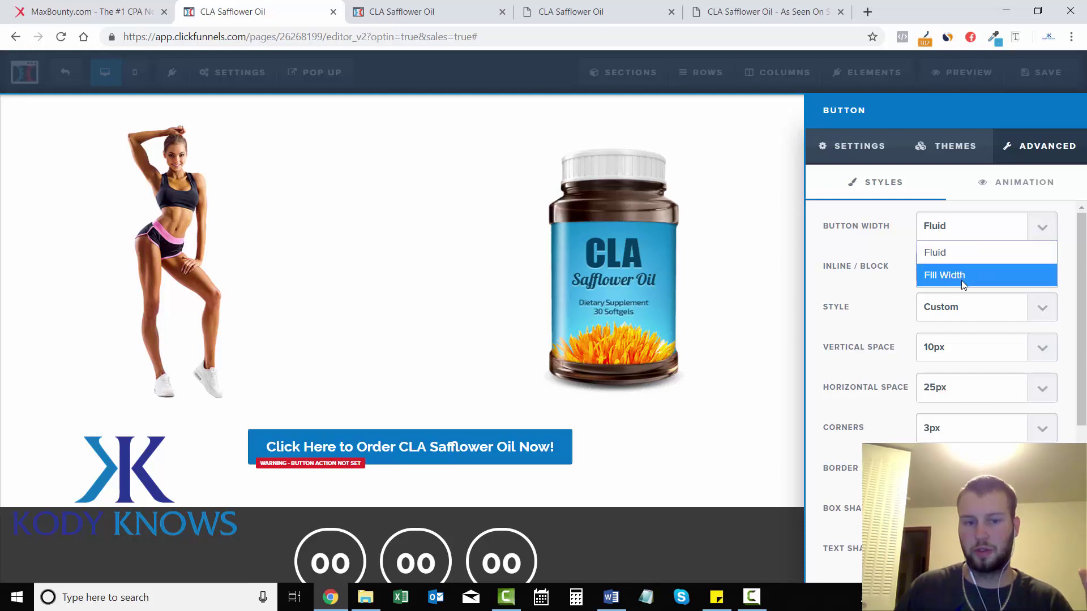
left_click(961, 277)
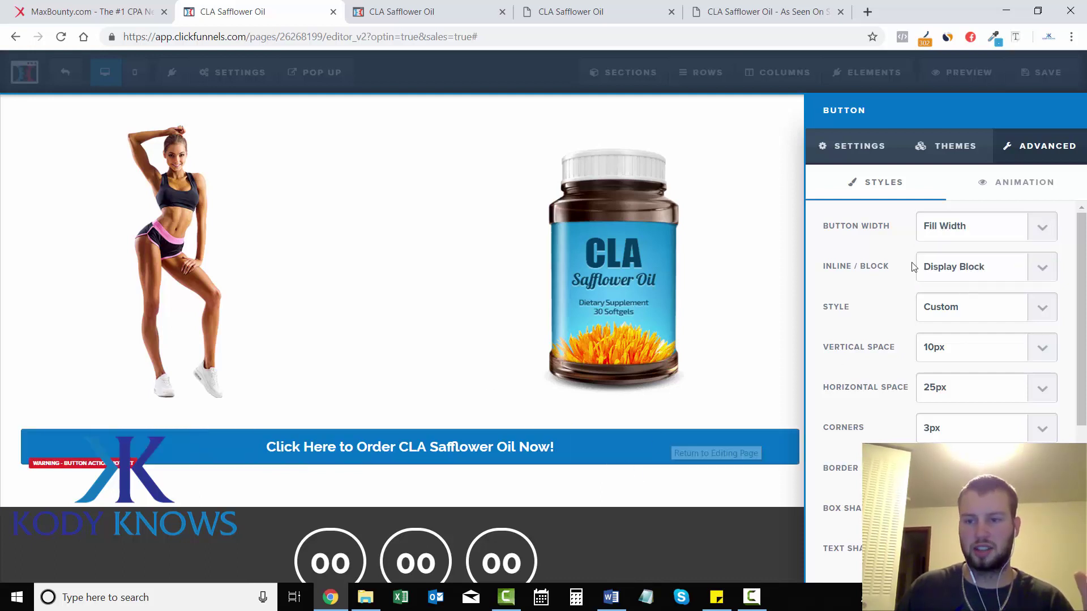
left_click(1041, 227)
left_click(941, 252)
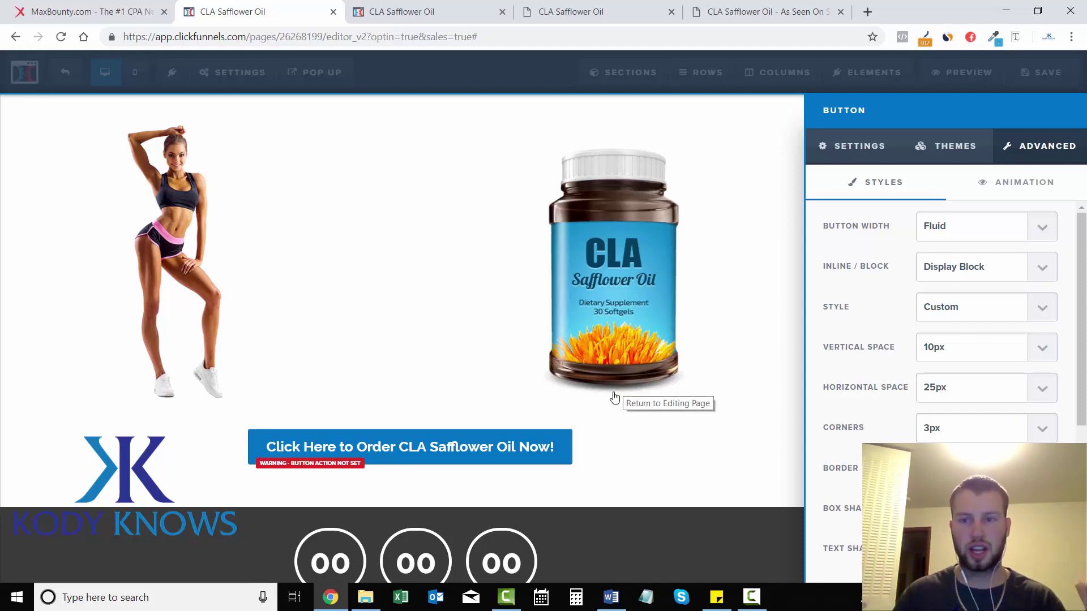
Leave the order button's settings and save the page.
left_click(552, 397)
left_click(1032, 80)
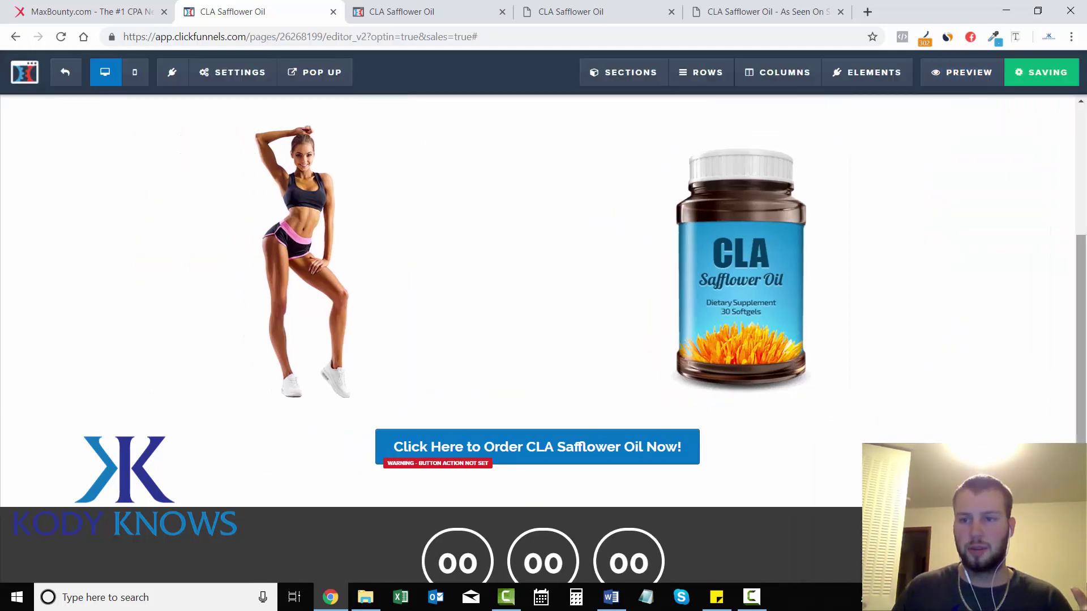
Review the edited page from the header and headlines down to the order button, countdown and footer.
left_click(1085, 150)
scroll(1085, 150, "down", 6)
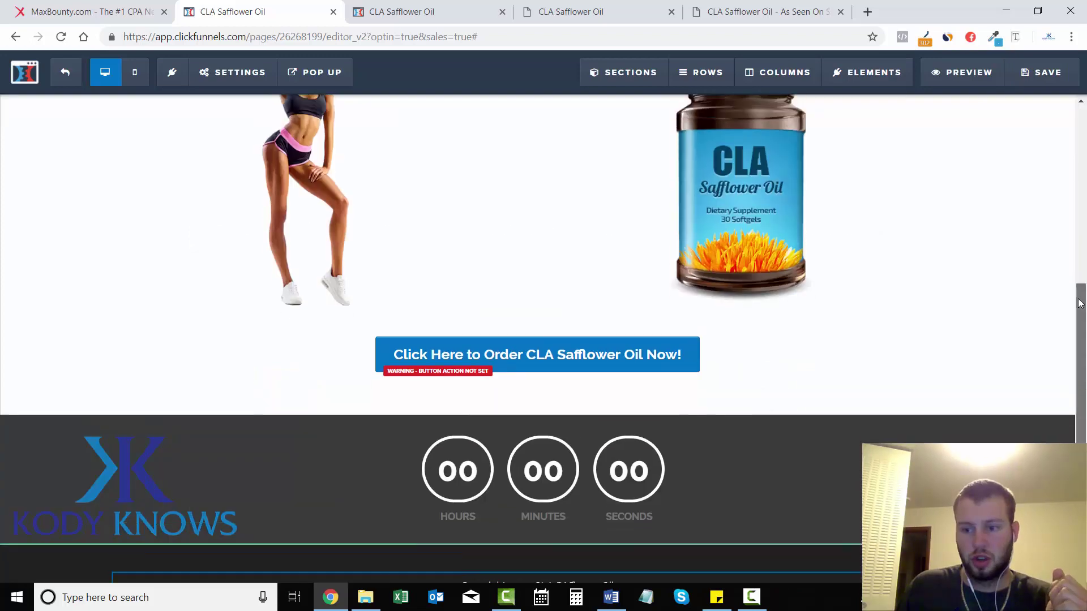
scroll(1085, 169, "up", 6)
scroll(1085, 222, "down", 1)
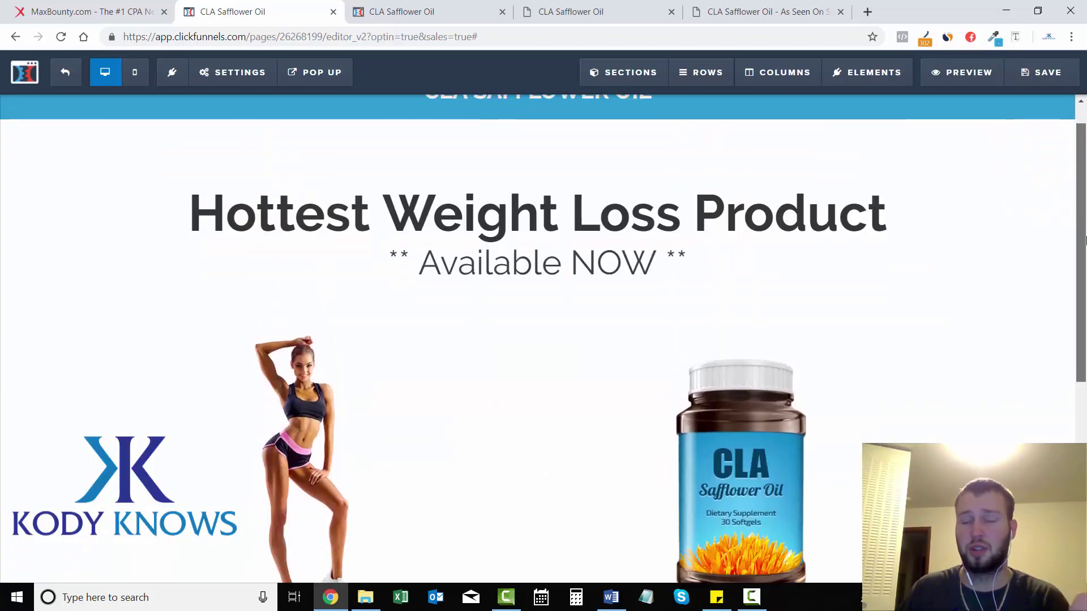
scroll(1082, 209, "up", 1)
mouse_move(1075, 178)
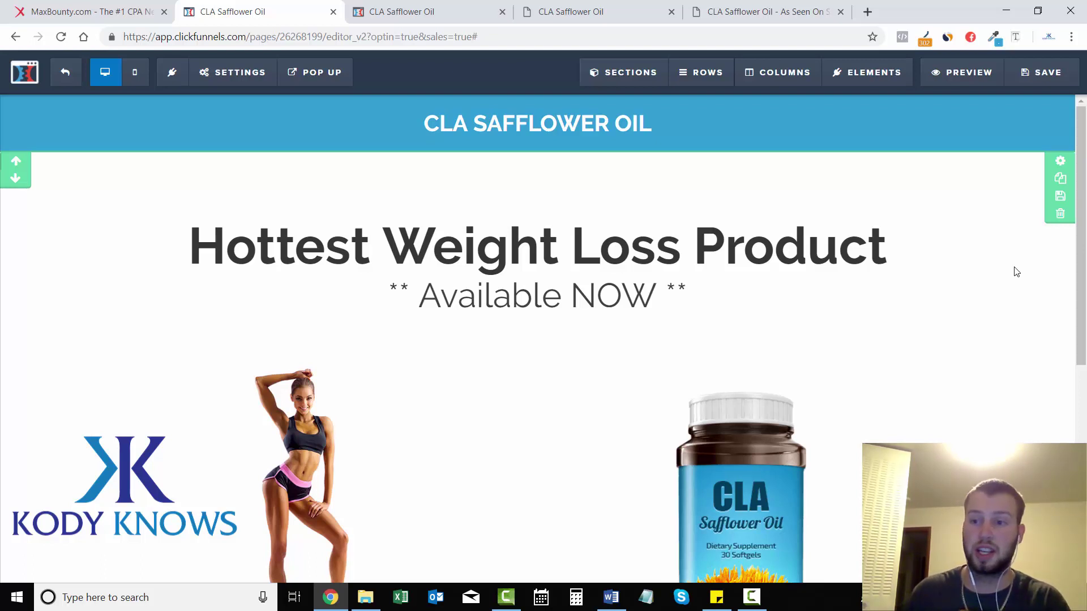
scroll(1081, 271, "down", 1)
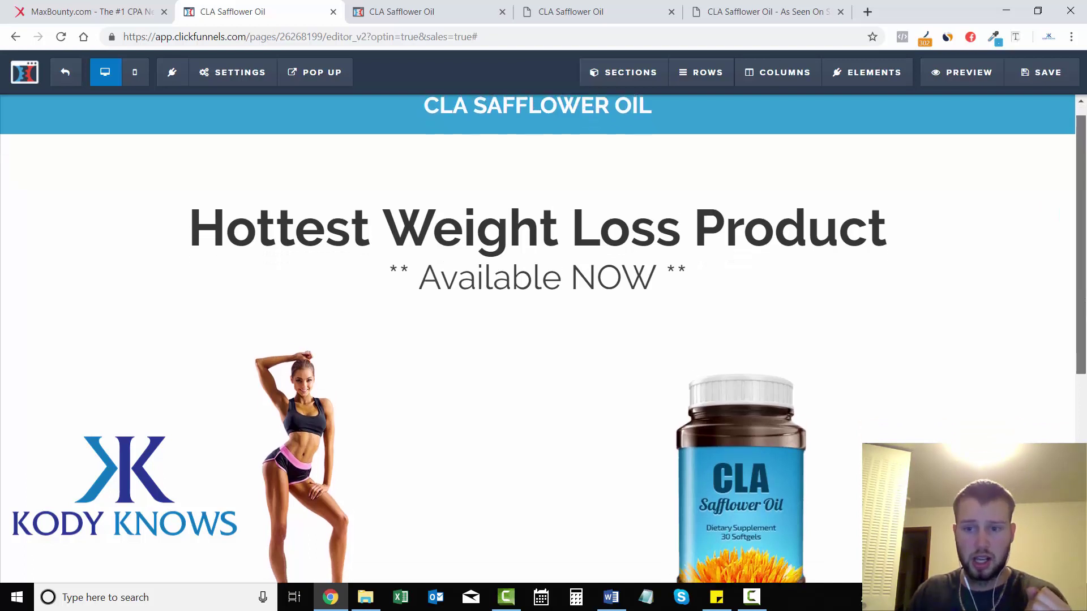
scroll(1081, 272, "up", 1)
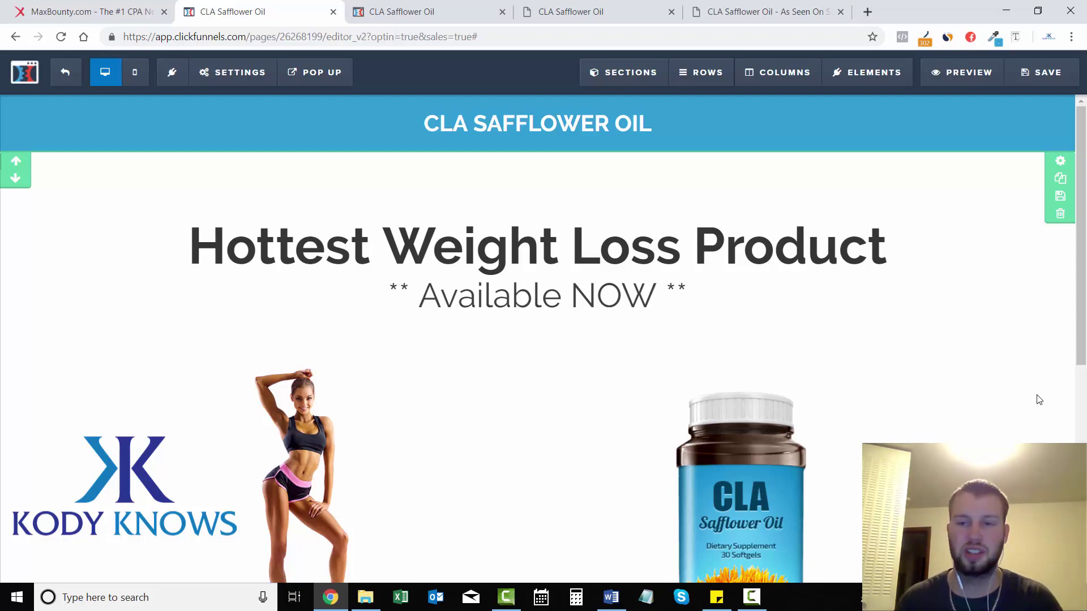
Save the reviewed landing page once more.
mouse_move(1082, 224)
left_mouse_down()
mouse_move(1082, 405)
mouse_move(1082, 224)
left_mouse_up()
left_click(1041, 73)
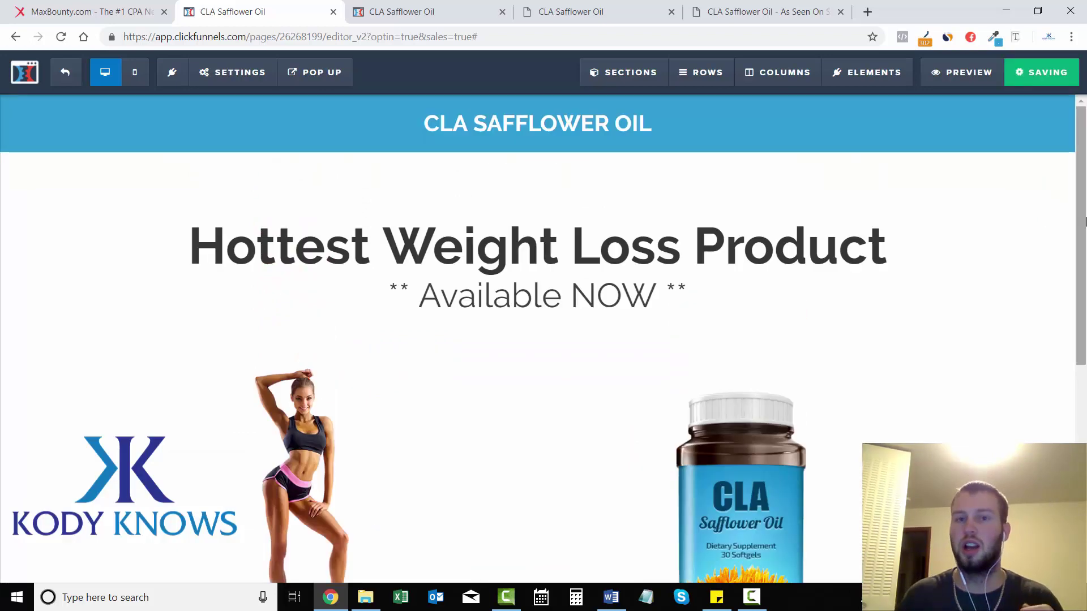